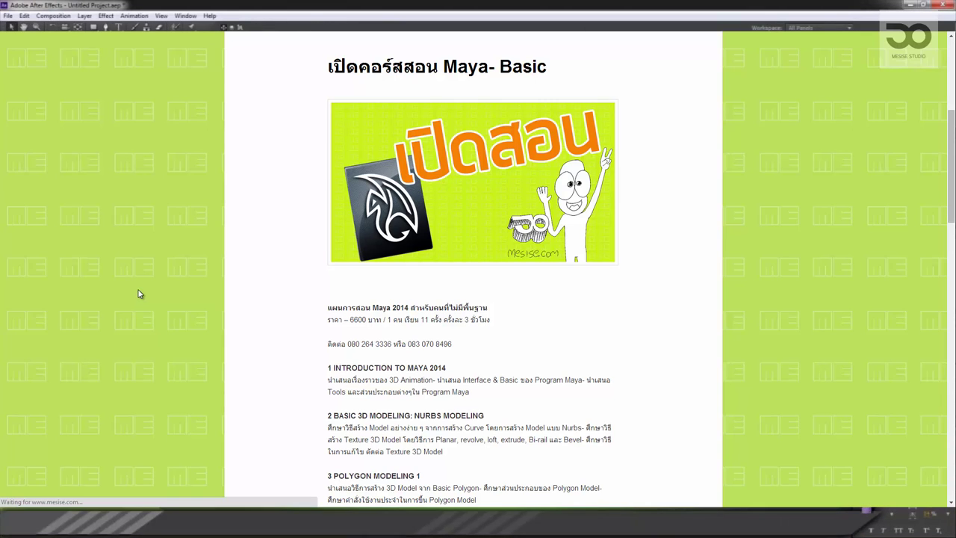
# Scroll through the Maya Basic course outline and highlight its contact numbers line.
pyautogui.scroll(-1, 138, 293)
pyautogui.scroll(-1, 138, 293)
pyautogui.scroll(-3, 139, 293)
pyautogui.scroll(-3, 138, 294)
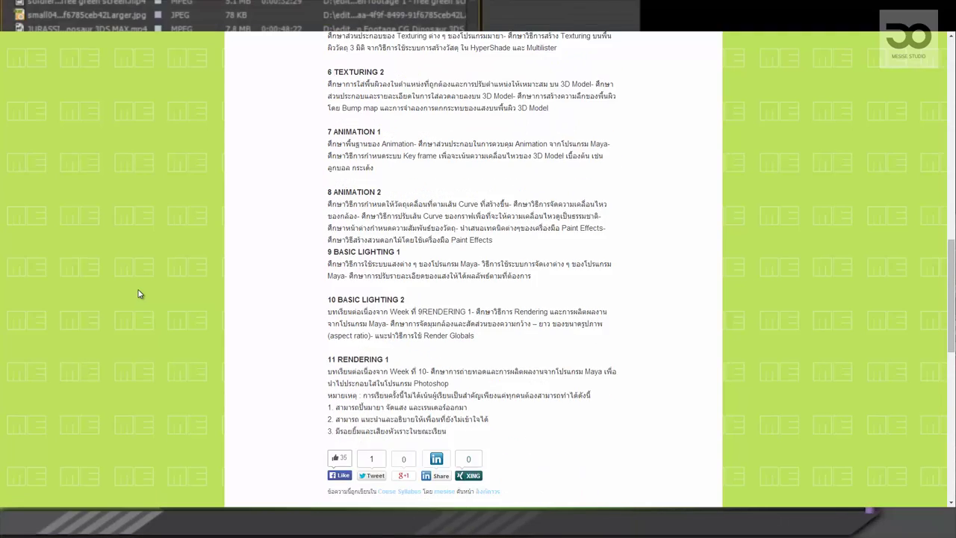
pyautogui.scroll(4, 138, 293)
pyautogui.scroll(2, 139, 294)
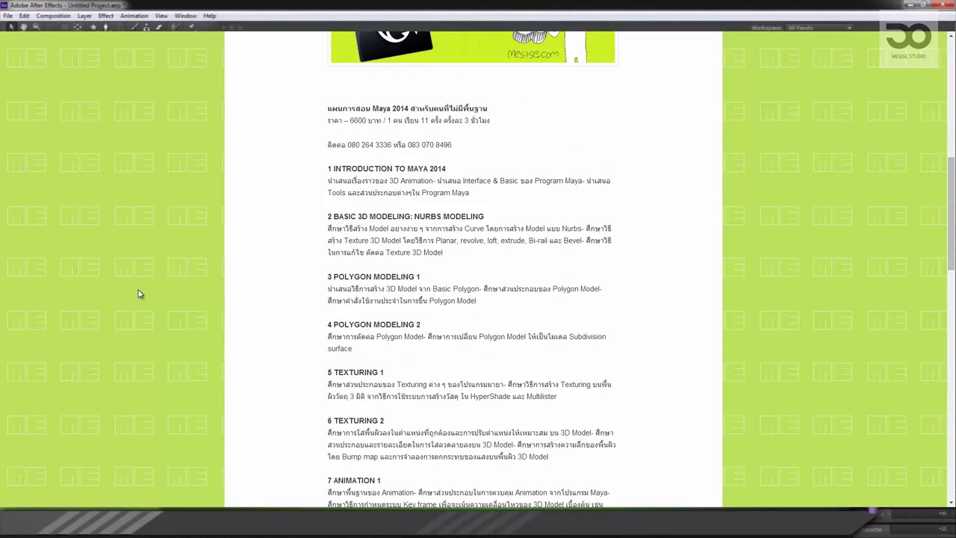
pyautogui.scroll(1, 139, 294)
pyautogui.scroll(1, 139, 294)
pyautogui.scroll(1, 138, 293)
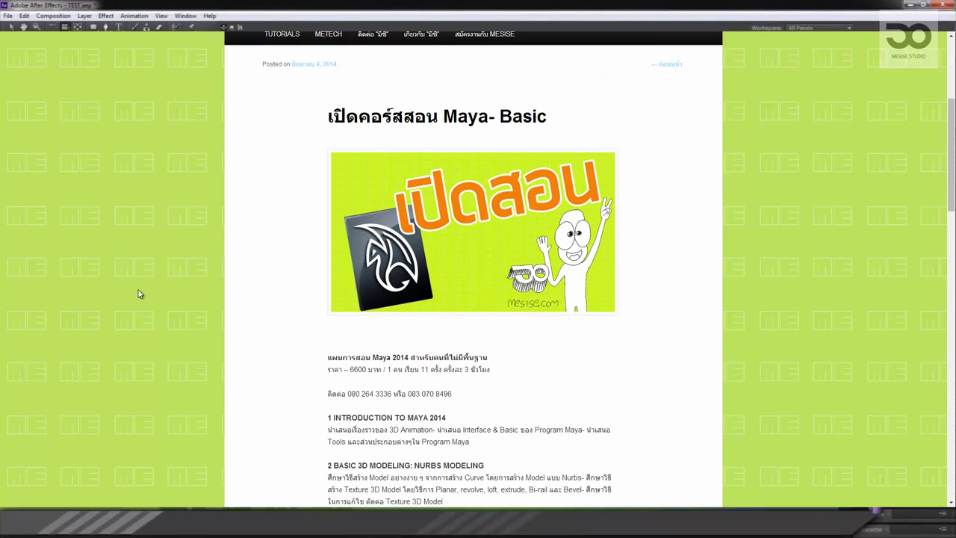
pyautogui.scroll(-1, 144, 298)
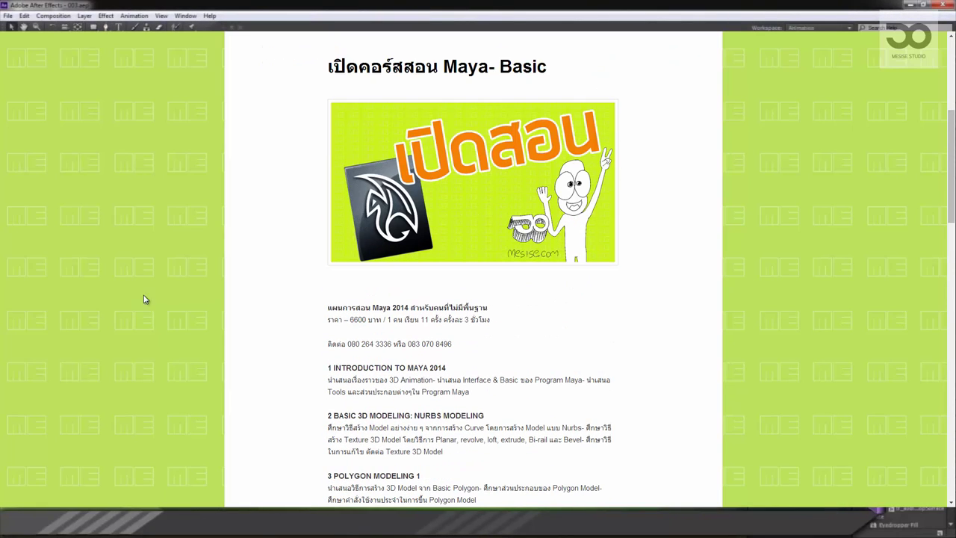
pyautogui.moveTo(346, 343); pyautogui.dragTo(465, 346)
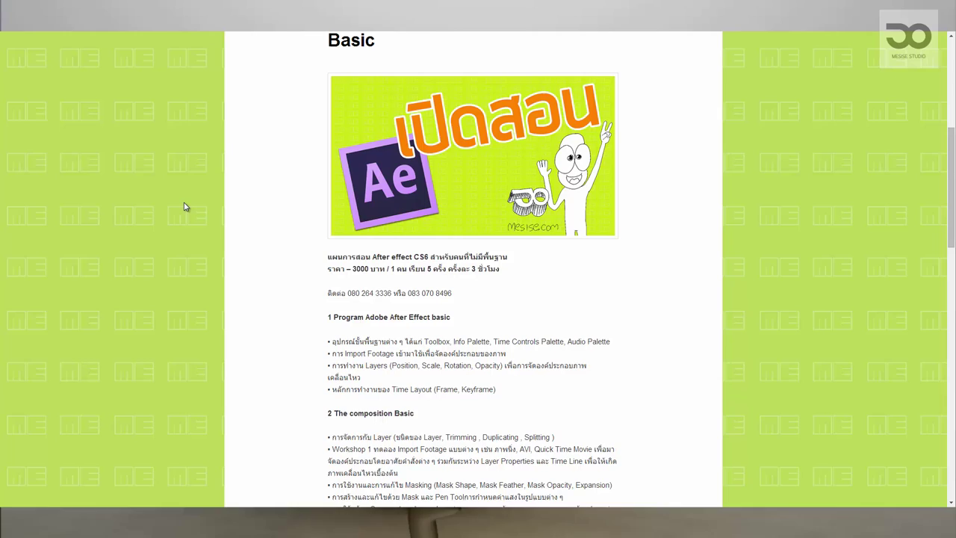
# Scroll down the After Effects CS6 Basic syllabus to its render section.
pyautogui.scroll(1, 186, 207)
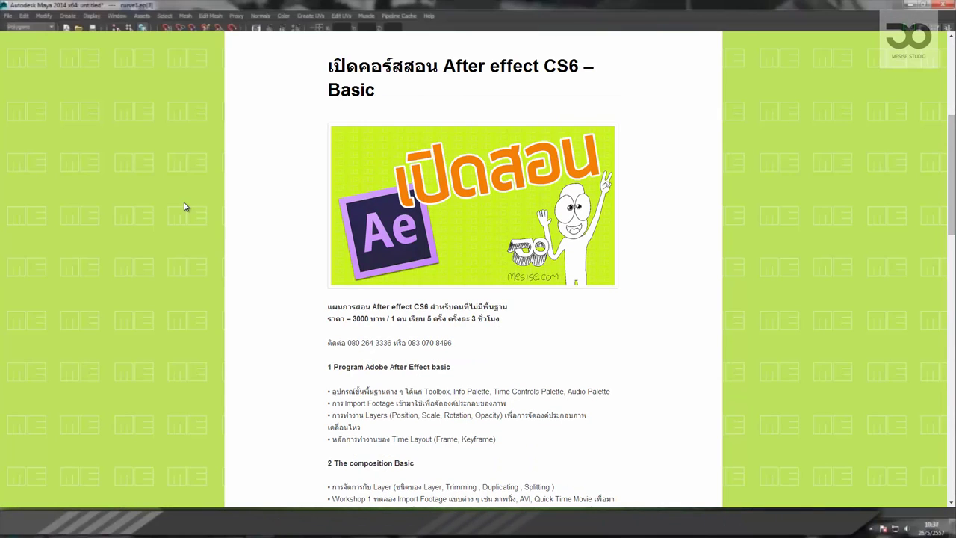
pyautogui.scroll(-1, 186, 207)
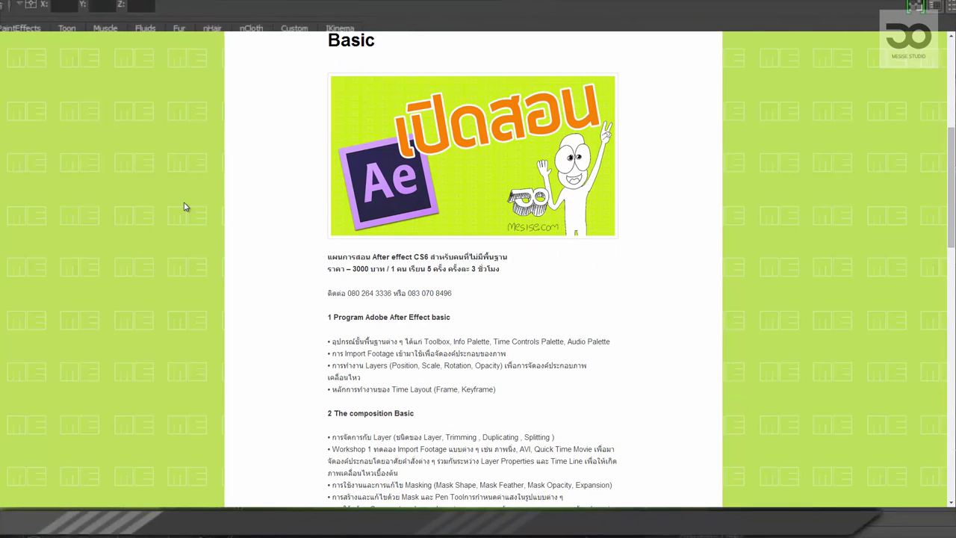
pyautogui.scroll(-1, 186, 207)
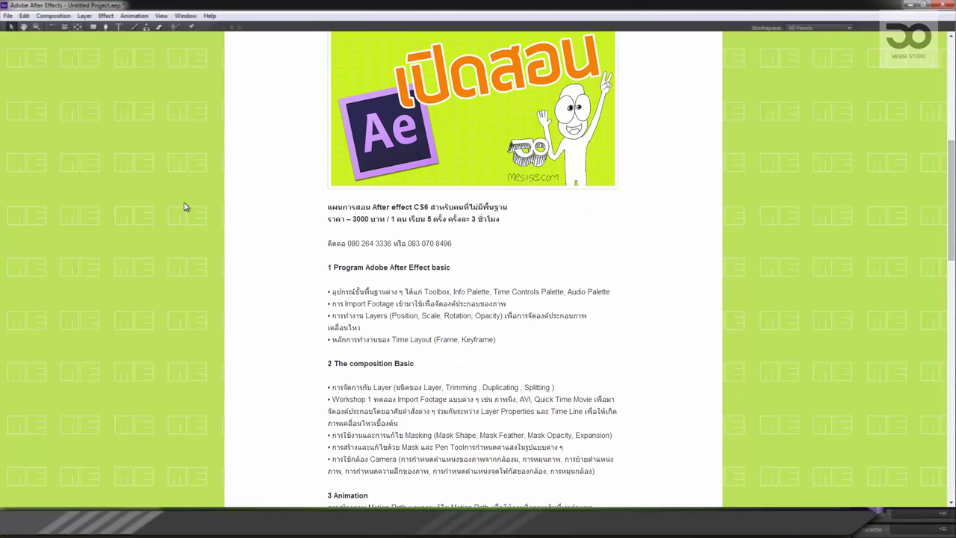
pyautogui.scroll(-3, 186, 207)
pyautogui.scroll(-1, 186, 207)
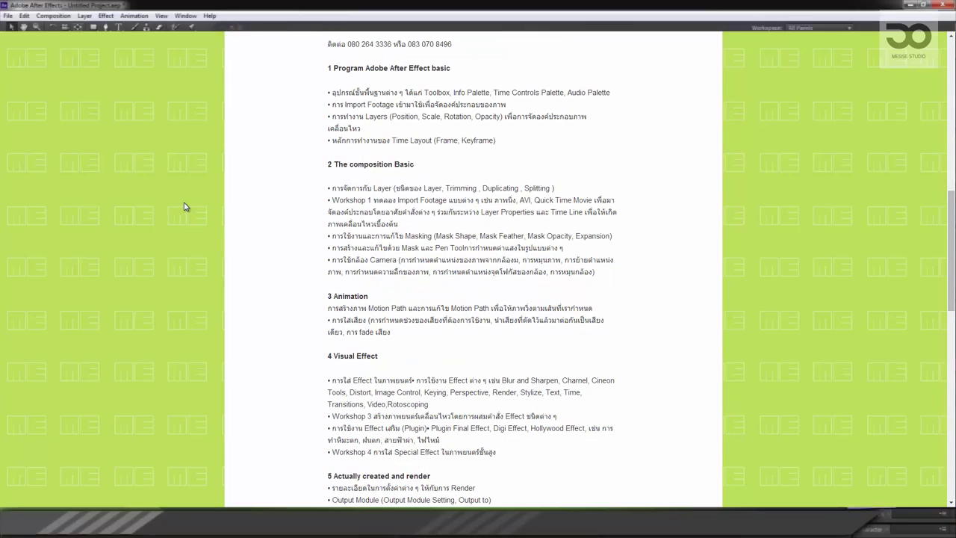
pyautogui.scroll(-2, 185, 207)
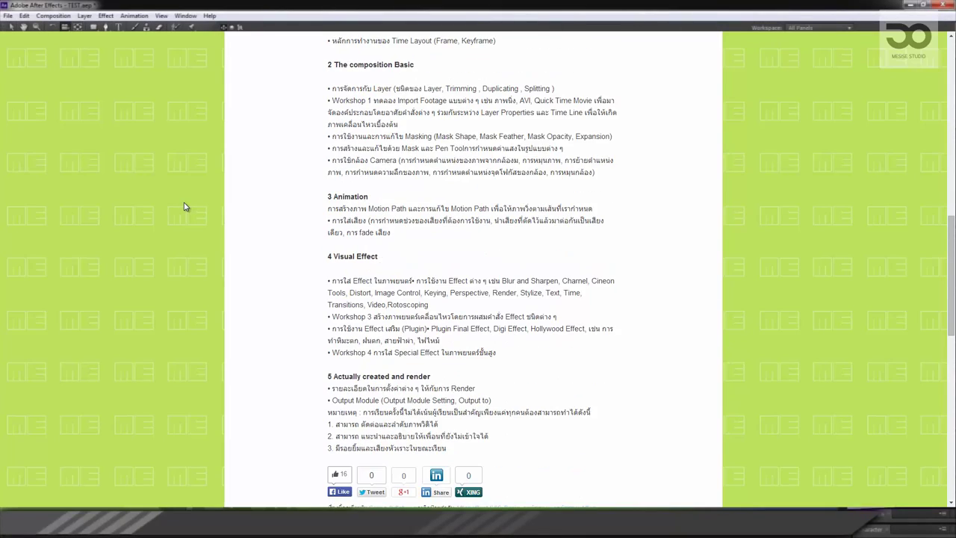
pyautogui.scroll(-3, 186, 207)
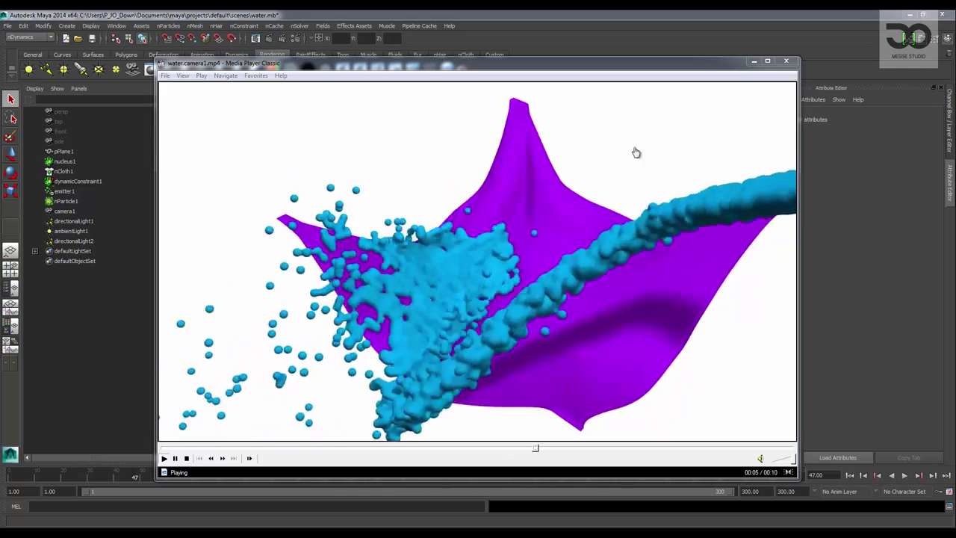
# Close the render video, replay the simulation to frame 117, then save water.mb and start a new scene.
pyautogui.click(786, 63)
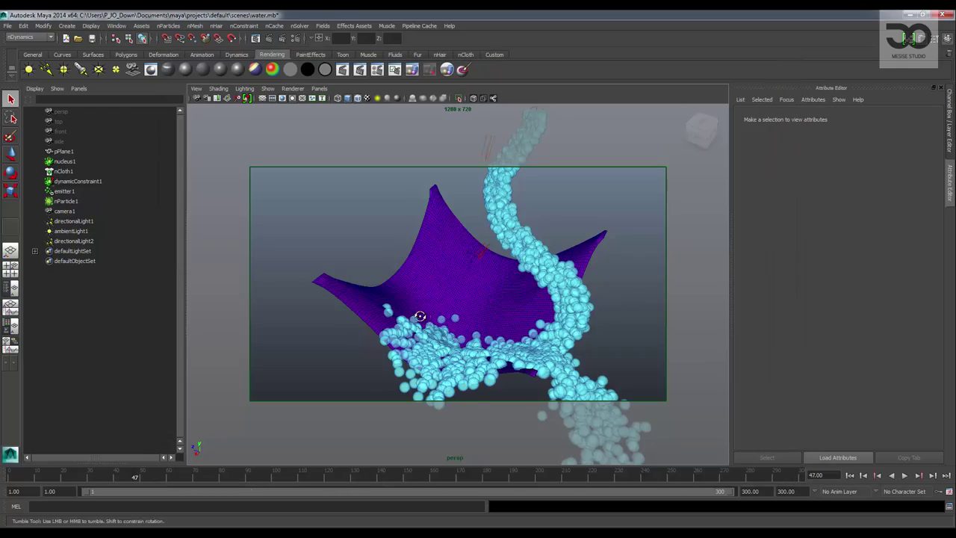
pyautogui.moveTo(448, 321)
pyautogui.keyDown('alt'); pyautogui.mouseDown()
pyautogui.moveTo(402, 331)
pyautogui.moveTo(565, 389)
pyautogui.mouseUp(); pyautogui.keyUp('alt')
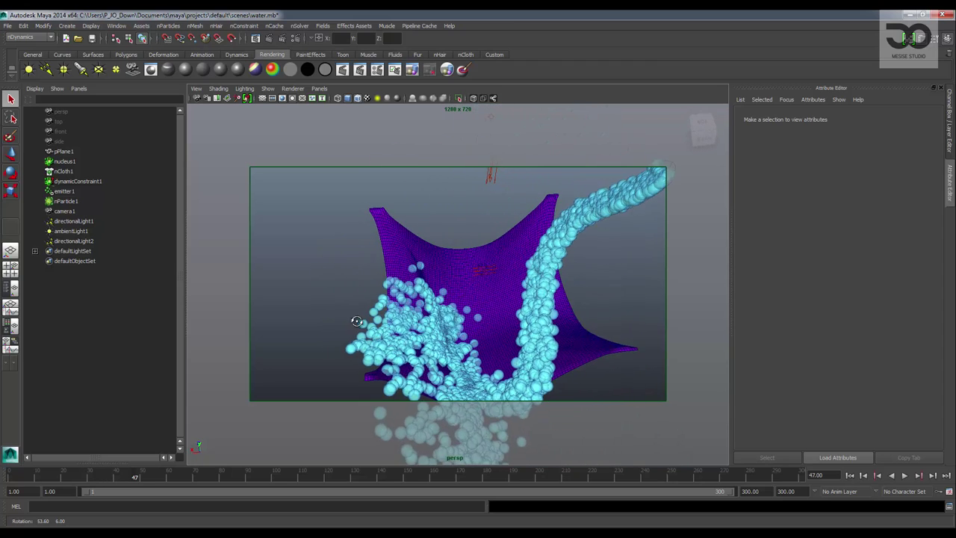
pyautogui.click(851, 476)
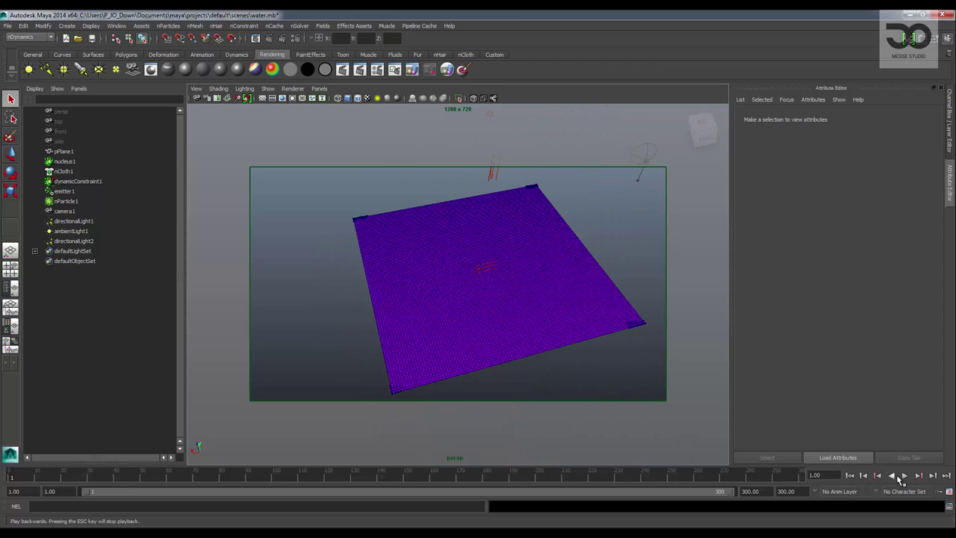
pyautogui.click(905, 476)
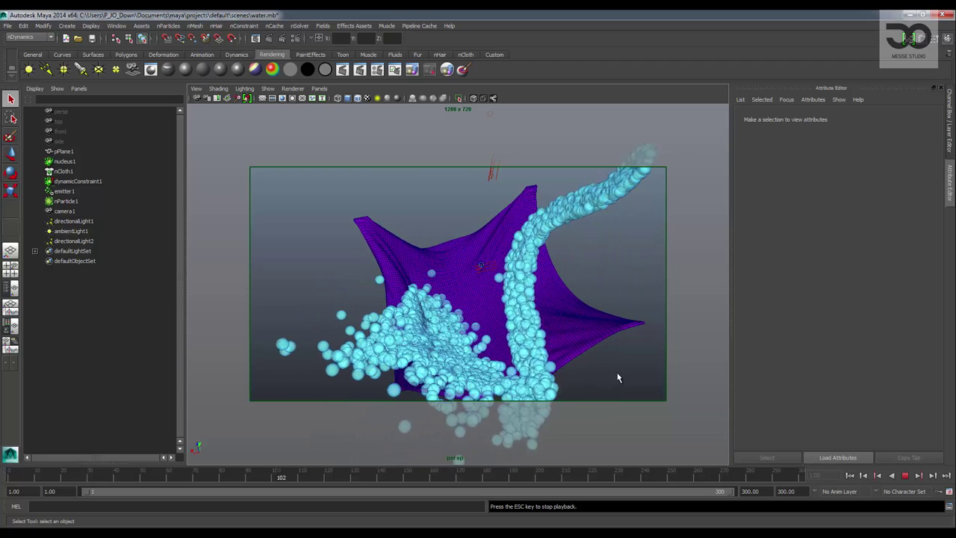
pyautogui.press('Escape')
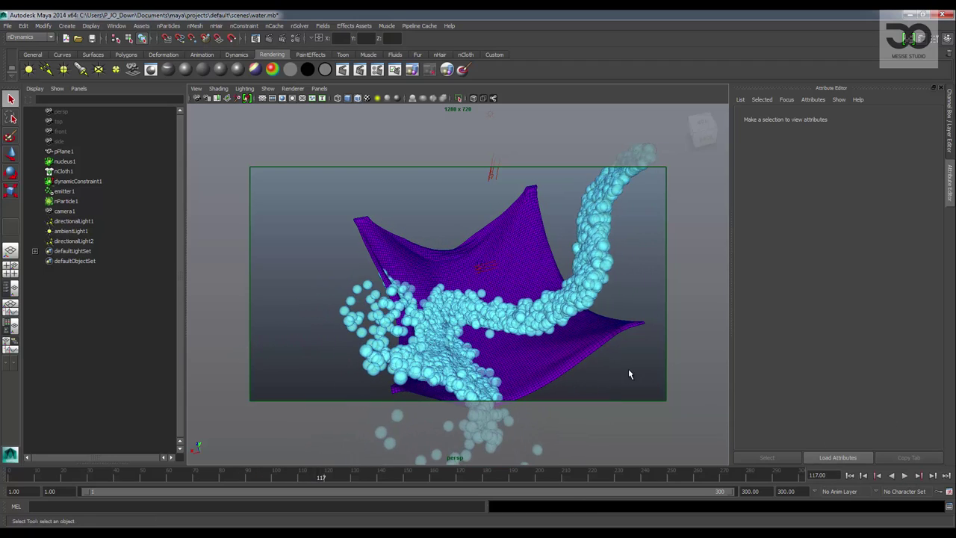
pyautogui.hotkey('ctrl', 'n')
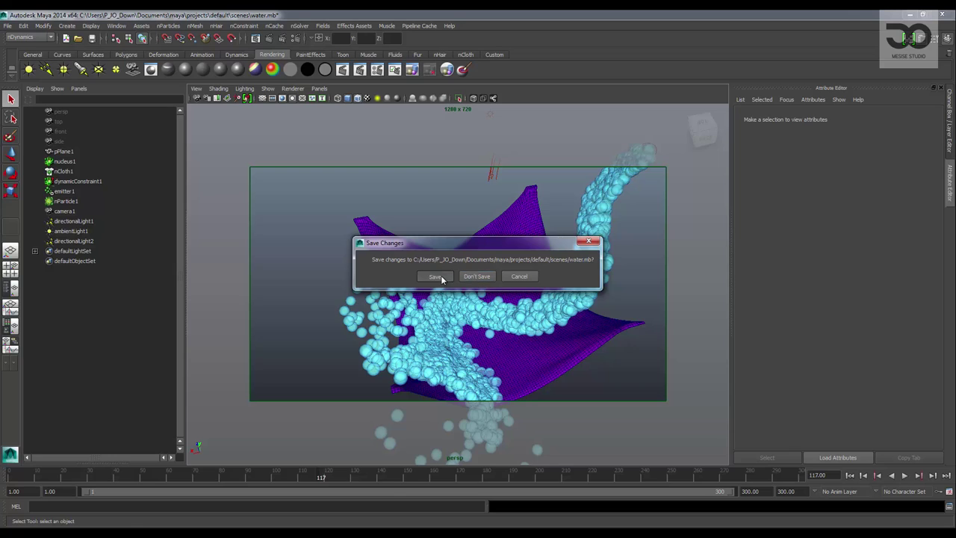
pyautogui.click(441, 278)
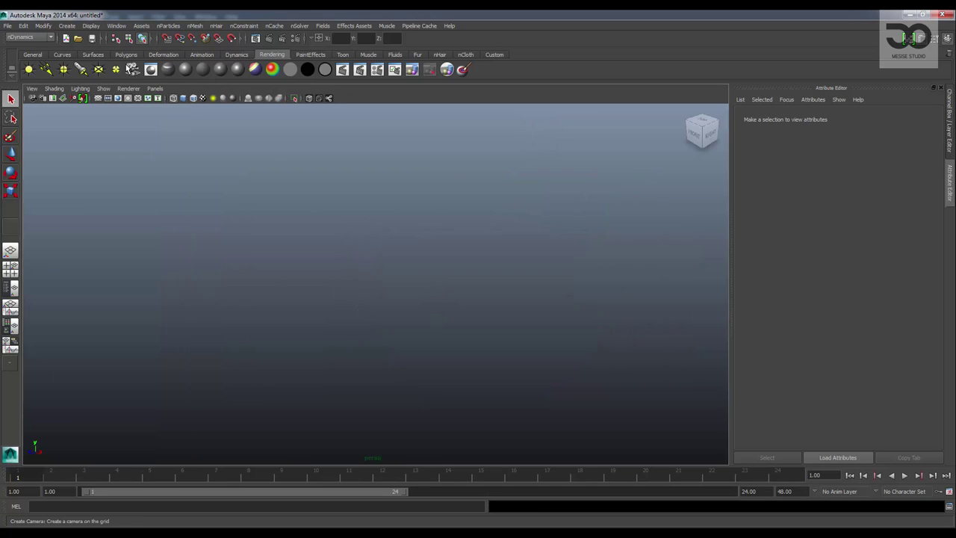
# Create a polygon plane, scale it up about fifteen times and view it shaded.
pyautogui.click(124, 57)
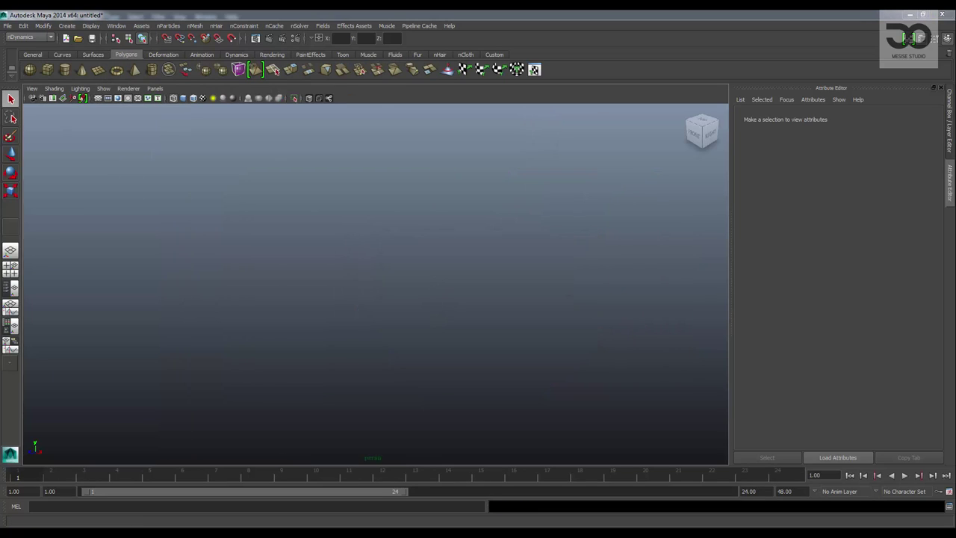
pyautogui.click(98, 69)
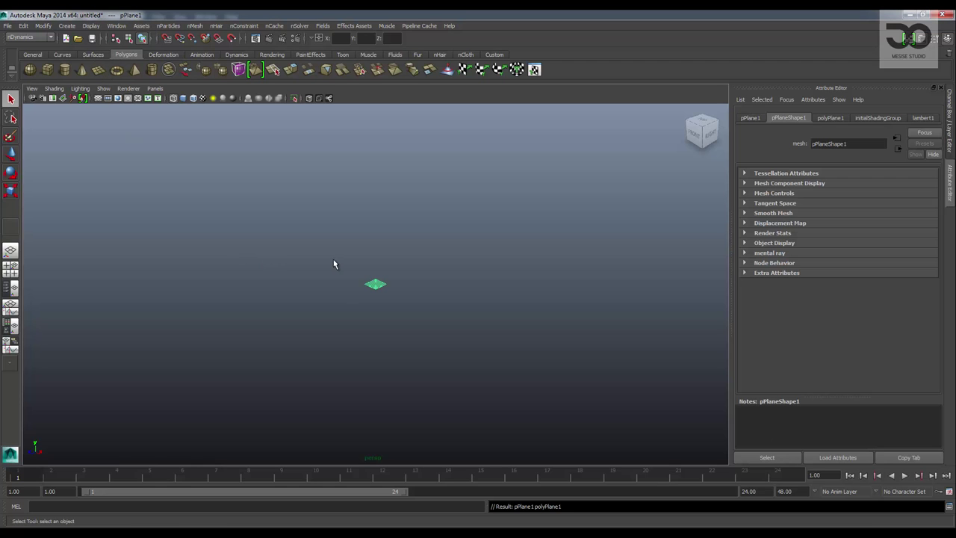
pyautogui.press('r')
pyautogui.moveTo(381, 286)
pyautogui.mouseDown()
pyautogui.moveTo(478, 262)
pyautogui.moveTo(525, 237)
pyautogui.mouseUp()
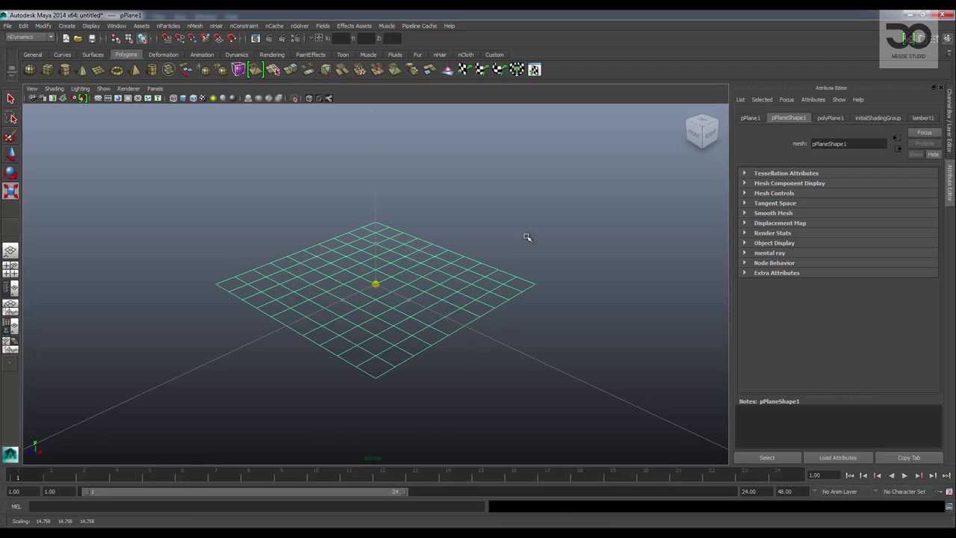
pyautogui.press('5')
pyautogui.keyDown('alt'); pyautogui.moveTo(472, 257); pyautogui.dragTo(422, 246); pyautogui.keyUp('alt')
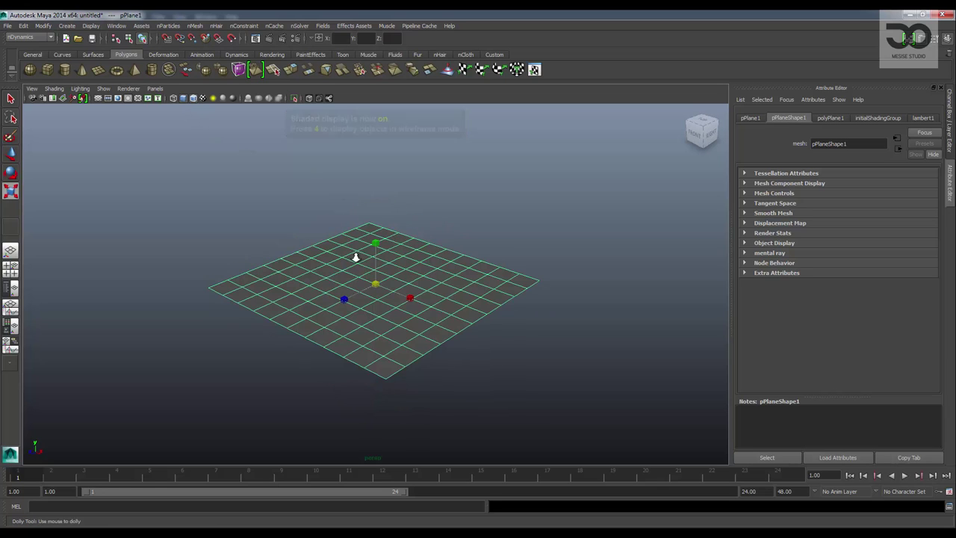
pyautogui.moveTo(356, 256)
pyautogui.keyDown('alt'); pyautogui.mouseDown()
pyautogui.moveTo(448, 249)
pyautogui.moveTo(422, 246)
pyautogui.moveTo(420, 233)
pyautogui.mouseUp(); pyautogui.keyUp('alt')
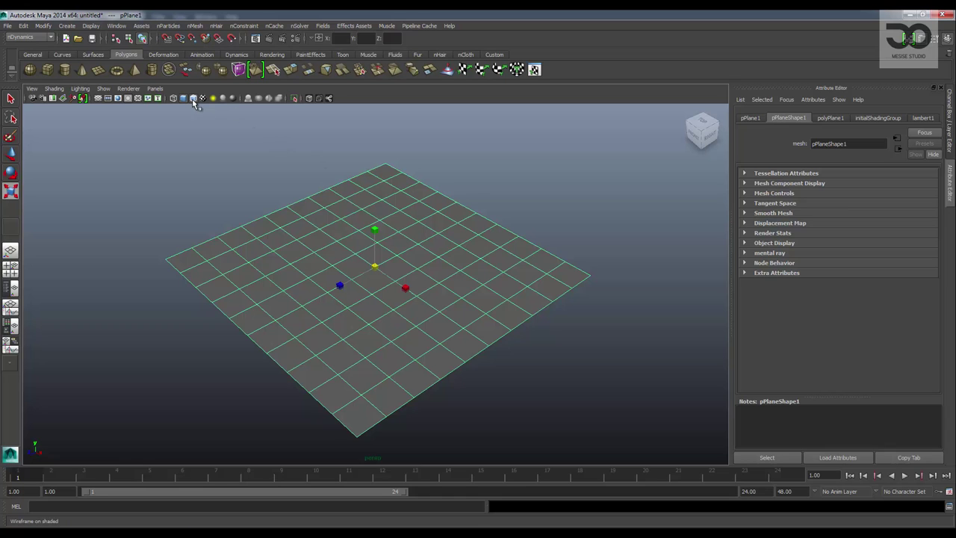
pyautogui.click(201, 164)
pyautogui.keyDown('alt'); pyautogui.moveTo(289, 163); pyautogui.dragTo(291, 166); pyautogui.keyUp('alt')
# Give the plane 100 subdivisions in width and height.
pyautogui.click(359, 218)
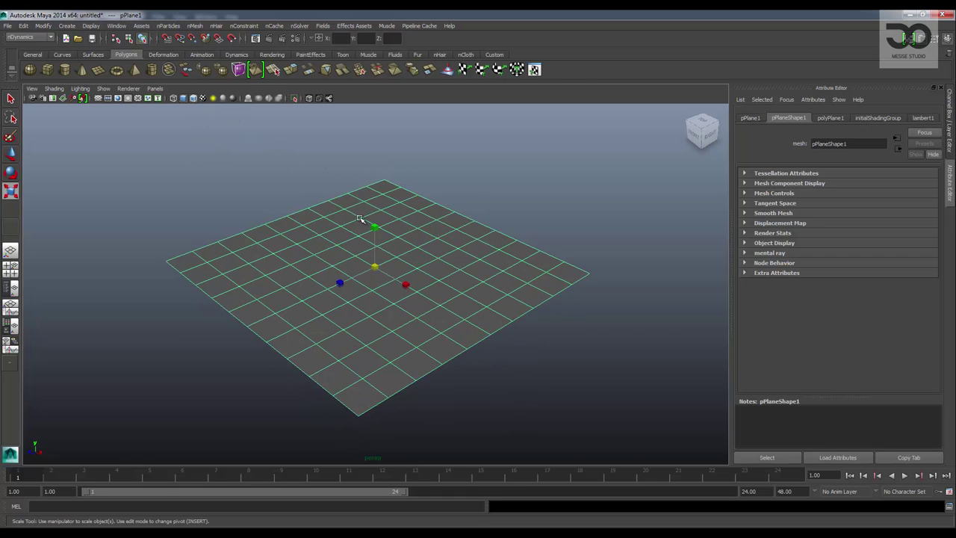
pyautogui.hotkey('ctrl', 'a')
pyautogui.click(849, 233)
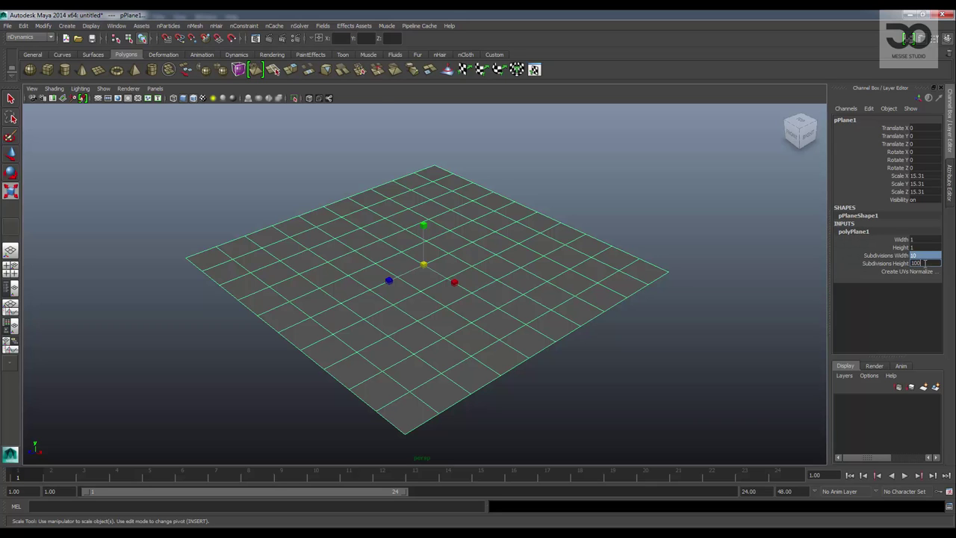
pyautogui.press('Return')
pyautogui.keyDown('alt'); pyautogui.moveTo(500, 149); pyautogui.dragTo(430, 165); pyautogui.keyUp('alt')
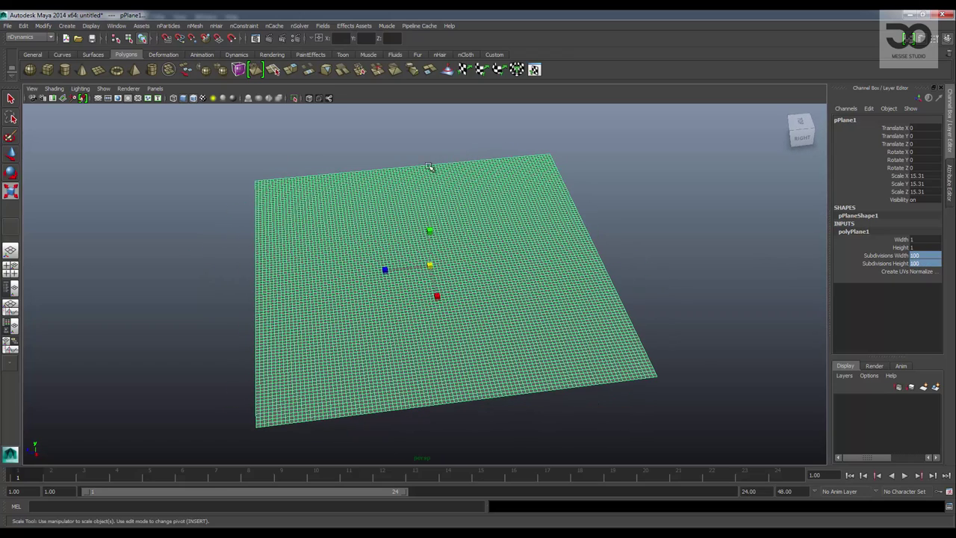
# Freeze the plane's transformations and delete its construction history.
pyautogui.click(44, 26)
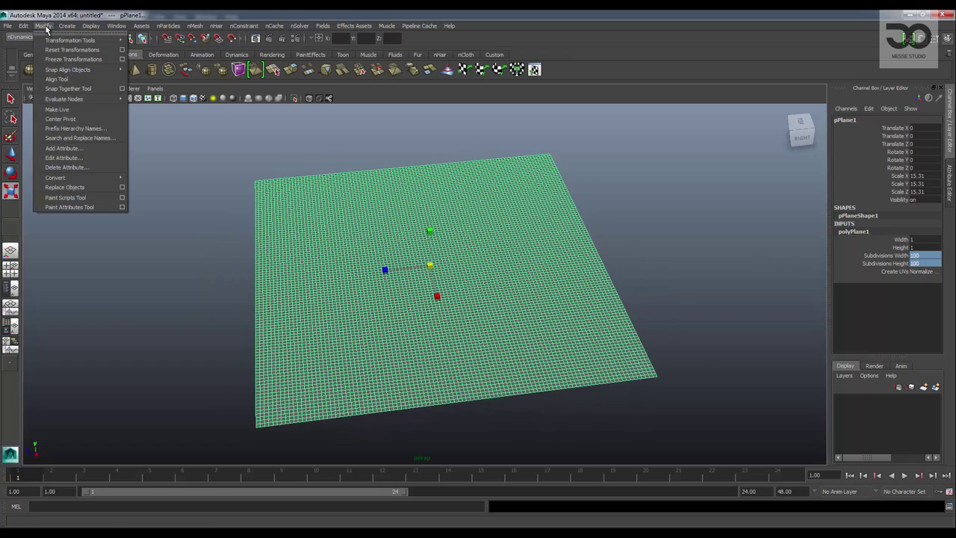
pyautogui.click(67, 59)
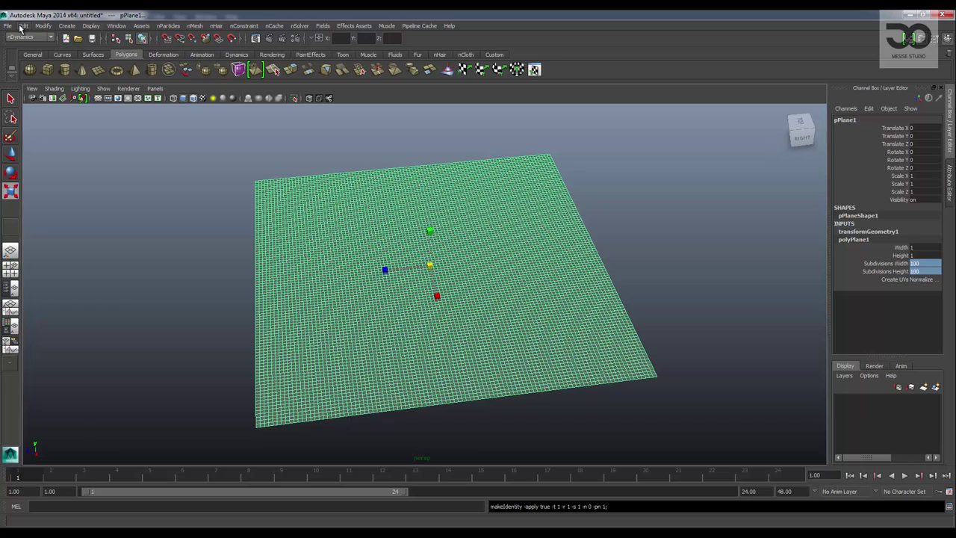
pyautogui.click(23, 26)
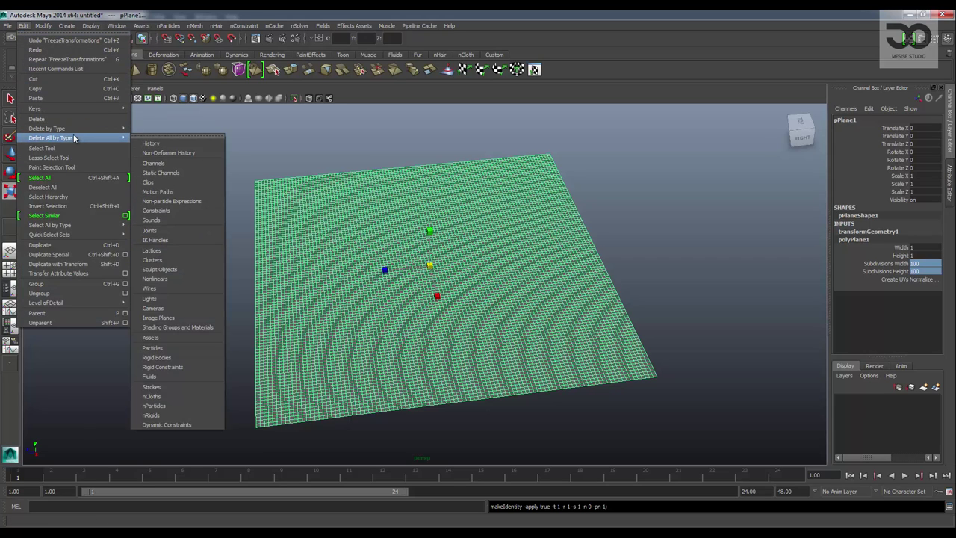
pyautogui.moveTo(47, 129)
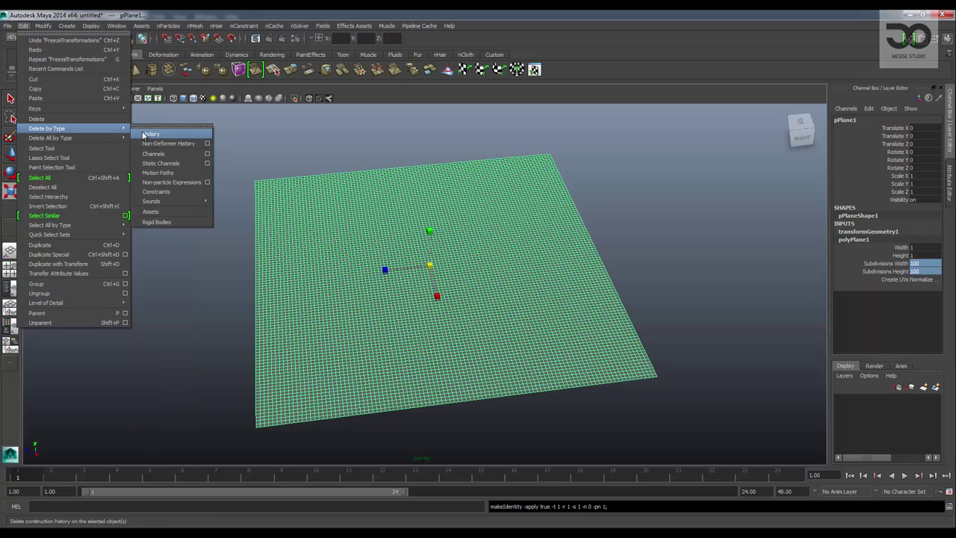
pyautogui.click(144, 135)
pyautogui.keyDown('alt'); pyautogui.moveTo(418, 172); pyautogui.dragTo(435, 159); pyautogui.keyUp('alt')
pyautogui.click(408, 179)
pyautogui.click(427, 227)
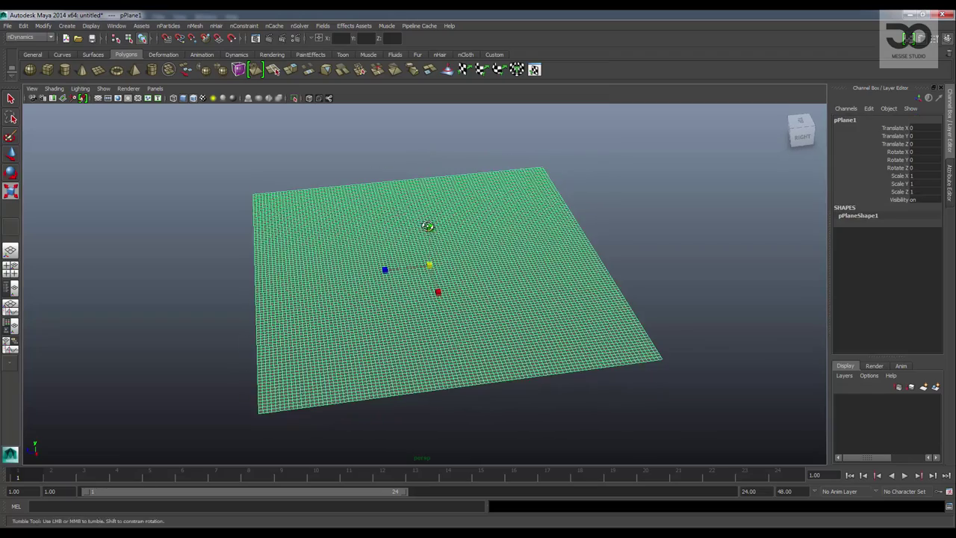
pyautogui.keyDown('alt'); pyautogui.moveTo(427, 227); pyautogui.dragTo(282, 93); pyautogui.keyUp('alt')
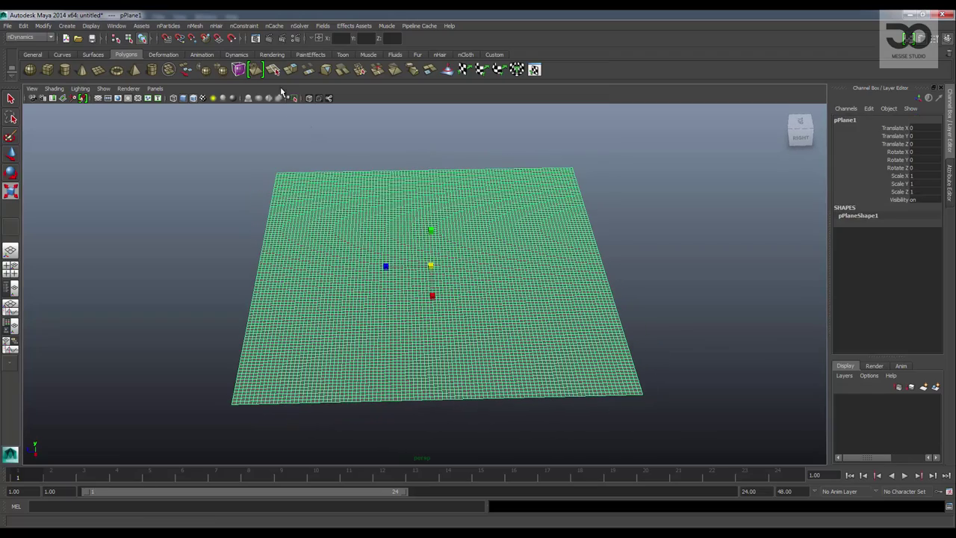
# Convert the plane into an nCloth and reselect it as a whole object.
pyautogui.click(463, 54)
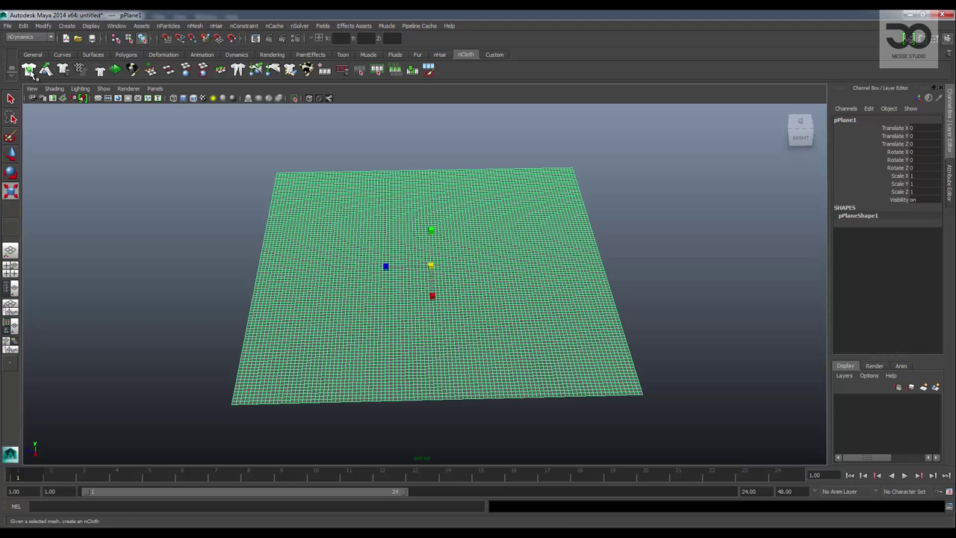
pyautogui.keyDown('alt'); pyautogui.moveTo(454, 224); pyautogui.dragTo(348, 197); pyautogui.keyUp('alt')
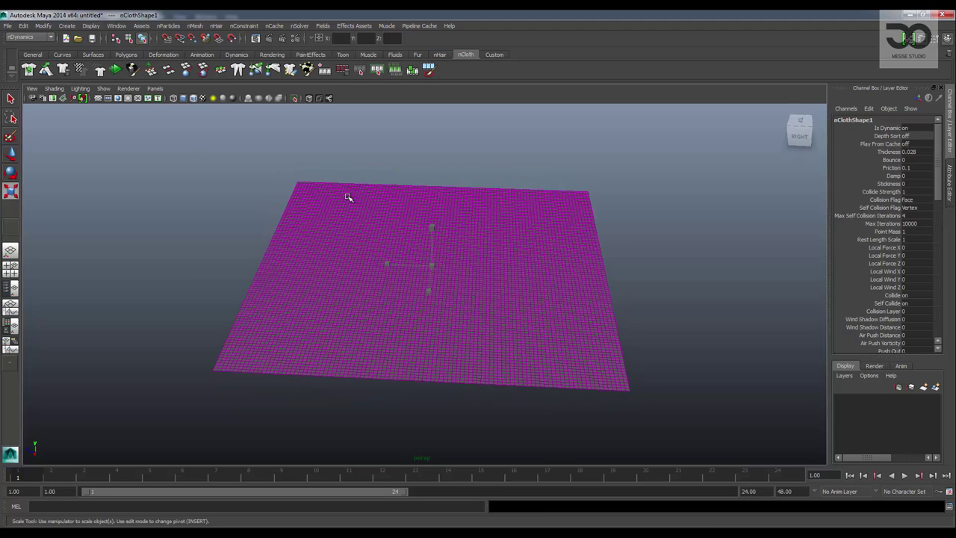
pyautogui.rightClick(348, 196)
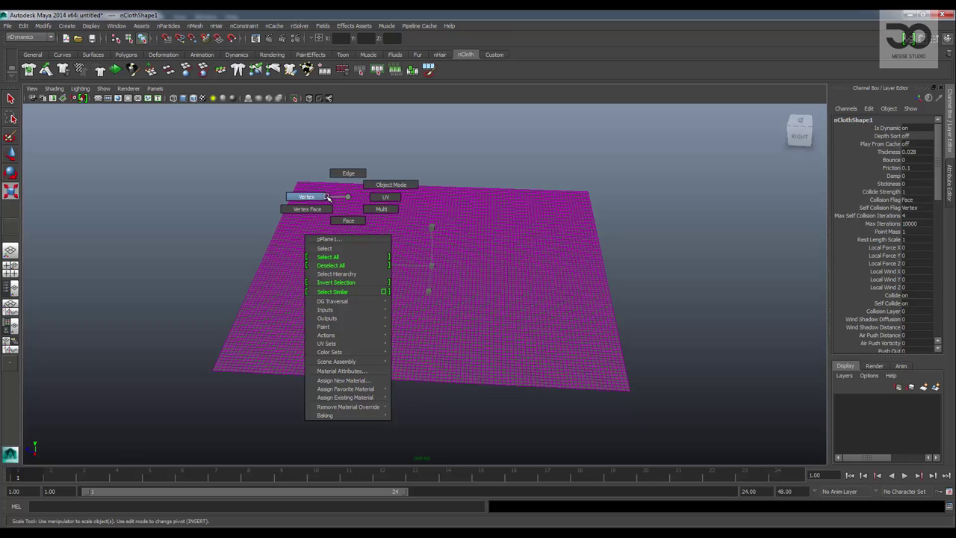
pyautogui.click(327, 196)
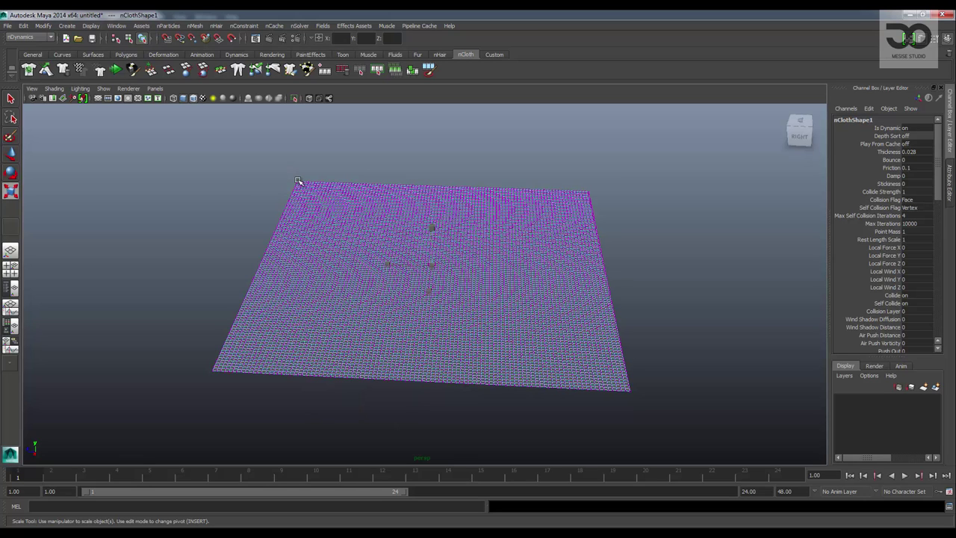
pyautogui.click(304, 191)
pyautogui.click(431, 192)
pyautogui.rightClick(409, 237)
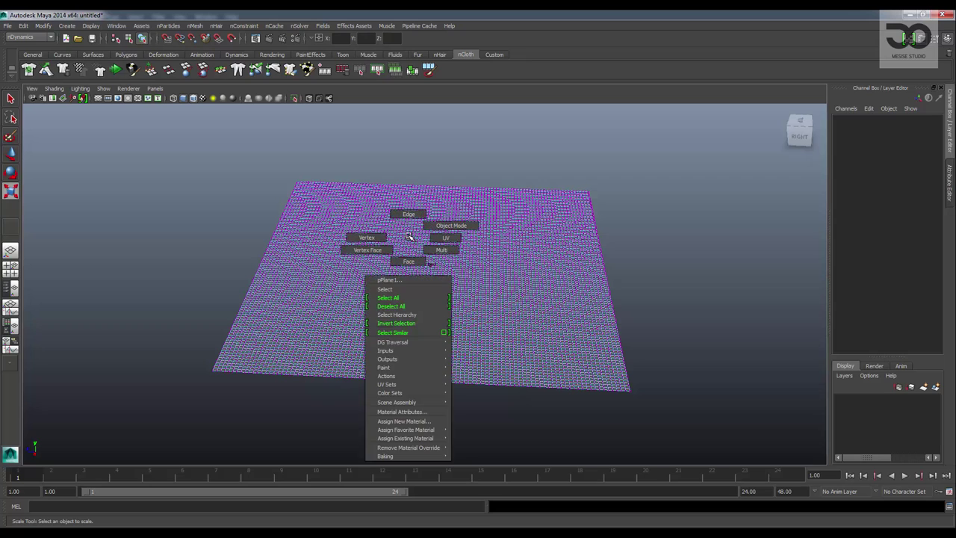
pyautogui.click(436, 227)
pyautogui.click(431, 261)
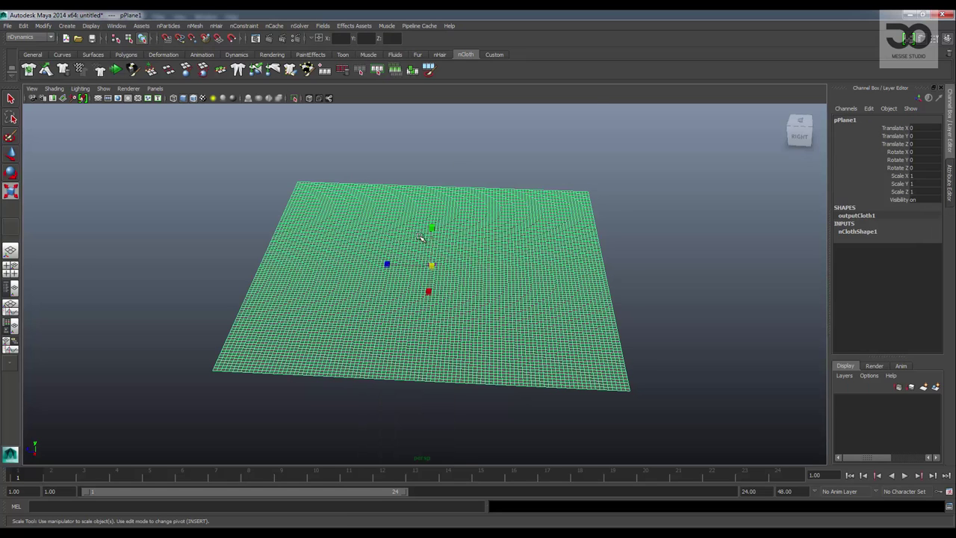
# Select the four corner vertex groups and pin them with a transform constraint.
pyautogui.rightClick(392, 249)
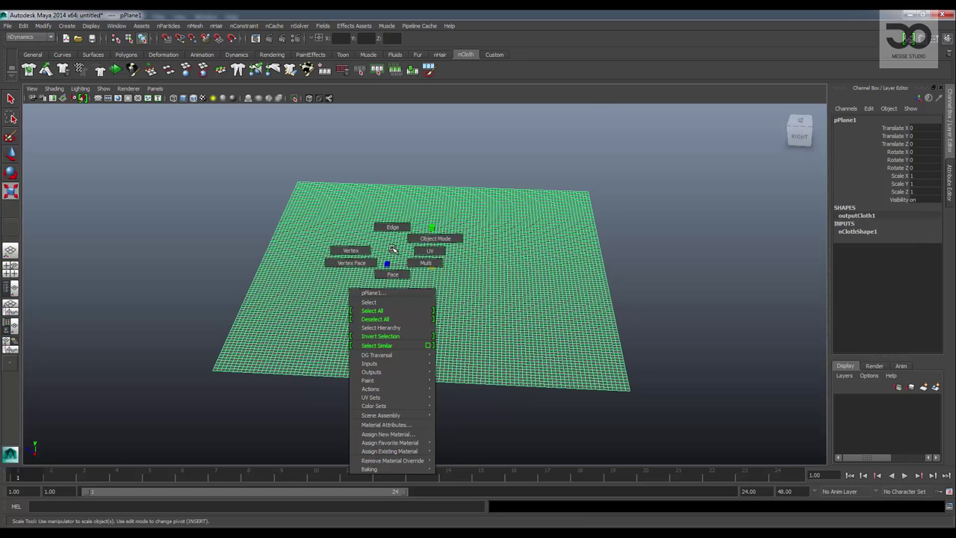
pyautogui.click(352, 251)
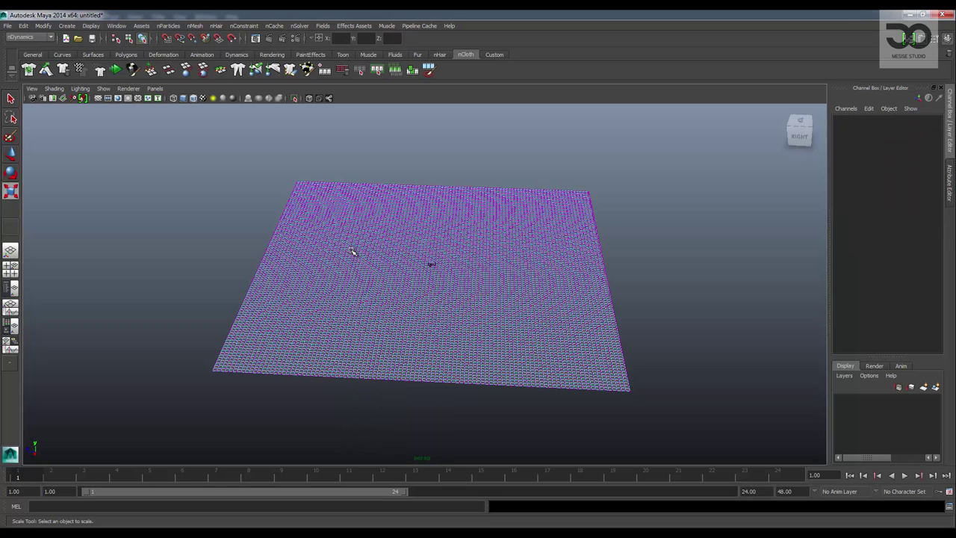
pyautogui.click(304, 192)
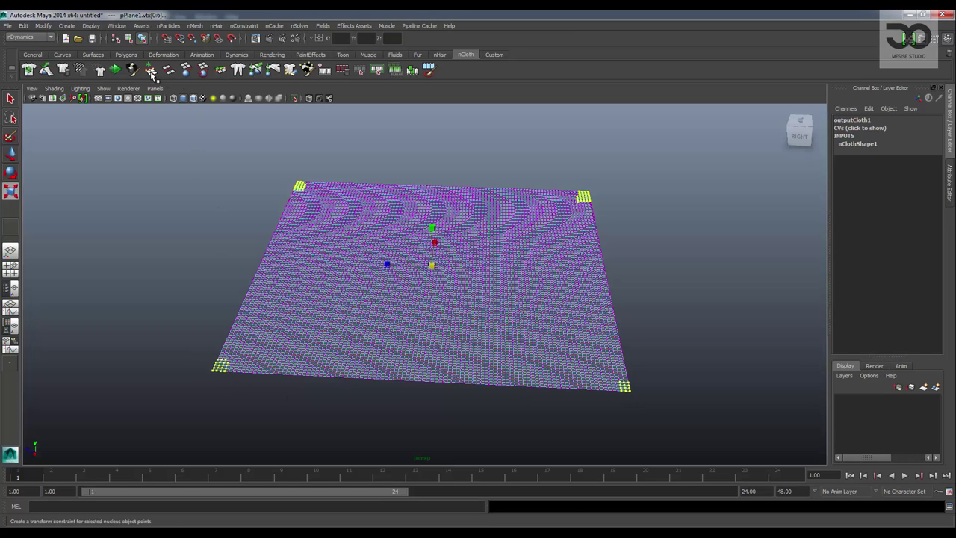
pyautogui.moveTo(363, 181)
pyautogui.keyDown('alt'); pyautogui.mouseDown()
pyautogui.moveTo(346, 192)
pyautogui.moveTo(411, 261)
pyautogui.moveTo(695, 417)
pyautogui.mouseUp(); pyautogui.keyUp('alt')
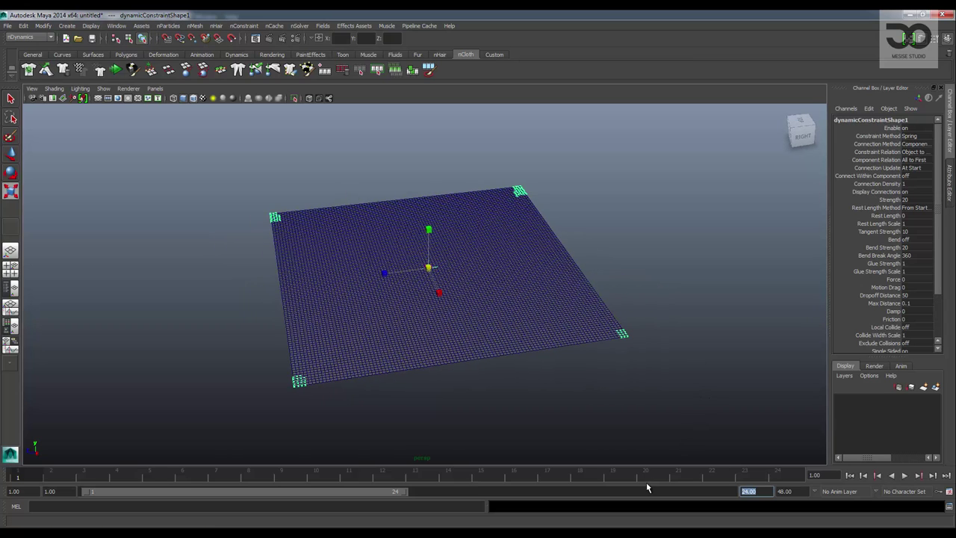
# Set the end time to 300, play to frame 21 so the cloth sags, and select it.
pyautogui.write('3000')
pyautogui.press('Return')
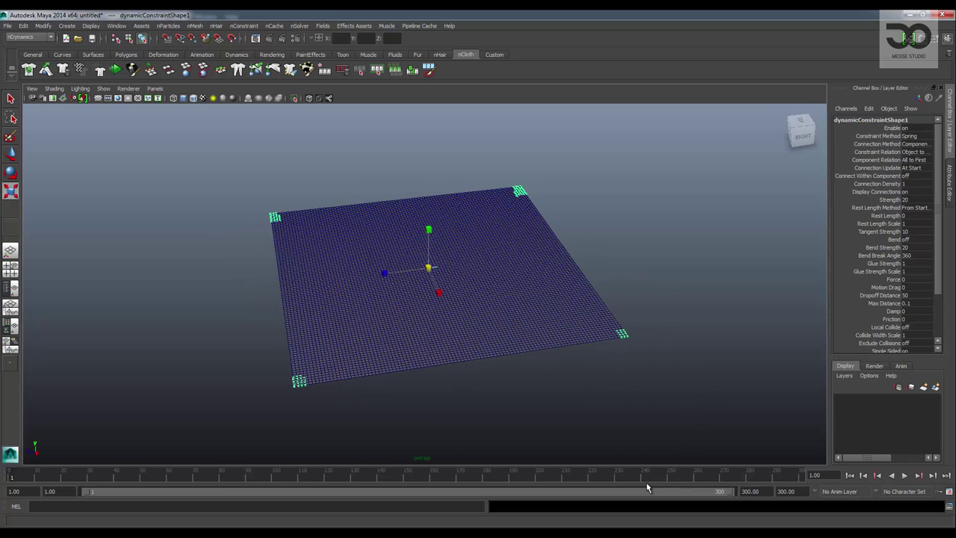
pyautogui.click(153, 463)
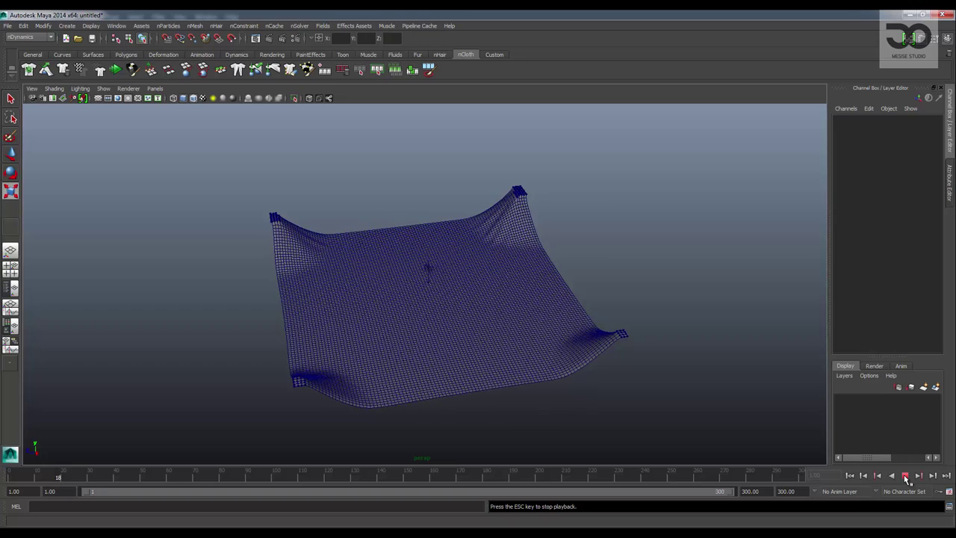
pyautogui.click(905, 475)
pyautogui.keyDown('alt'); pyautogui.moveTo(568, 298); pyautogui.dragTo(647, 315); pyautogui.keyUp('alt')
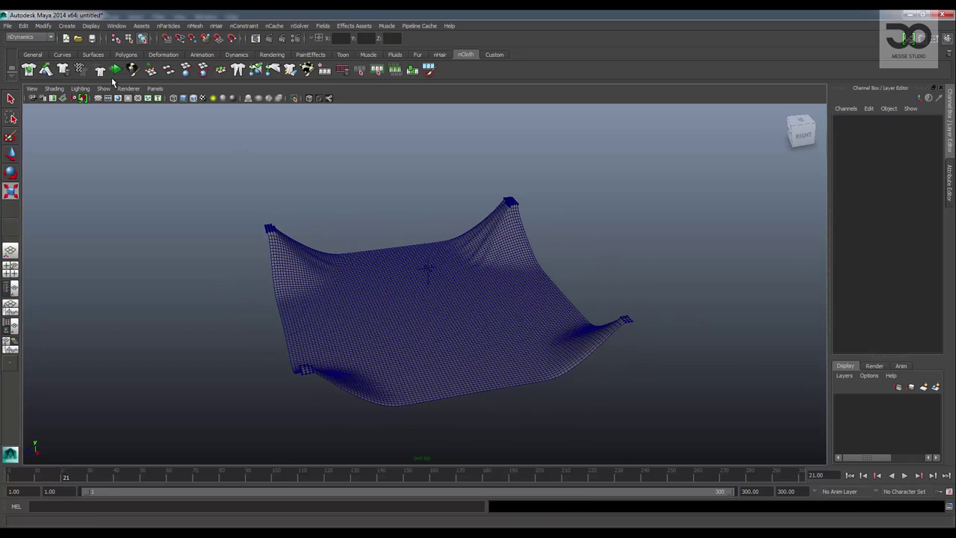
pyautogui.moveTo(243, 207)
pyautogui.keyDown('alt'); pyautogui.mouseDown()
pyautogui.moveTo(194, 190)
pyautogui.moveTo(289, 278)
pyautogui.mouseUp(); pyautogui.keyUp('alt')
pyautogui.click(289, 277)
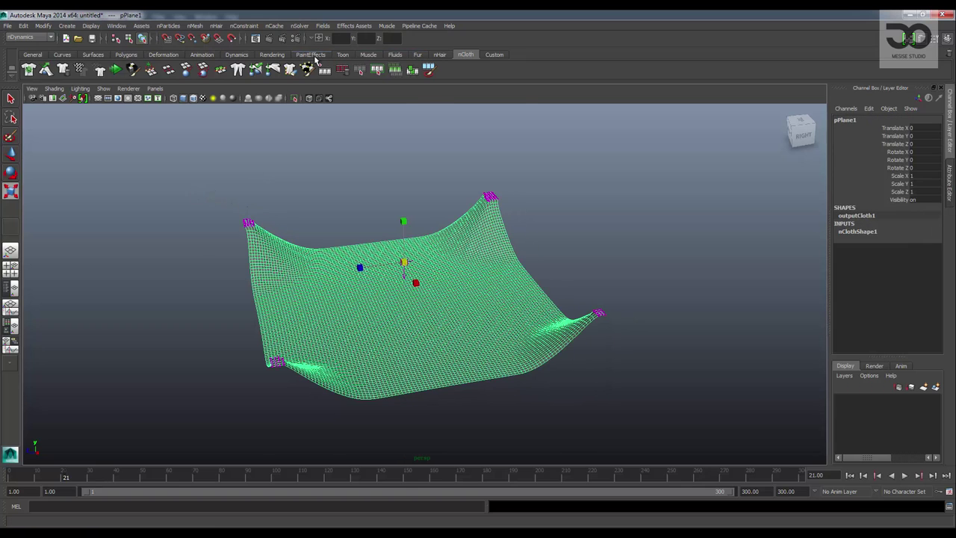
# Assign a new Lambert (lambert2) to the cloth and set its colour to white in Hypershade.
pyautogui.click(272, 57)
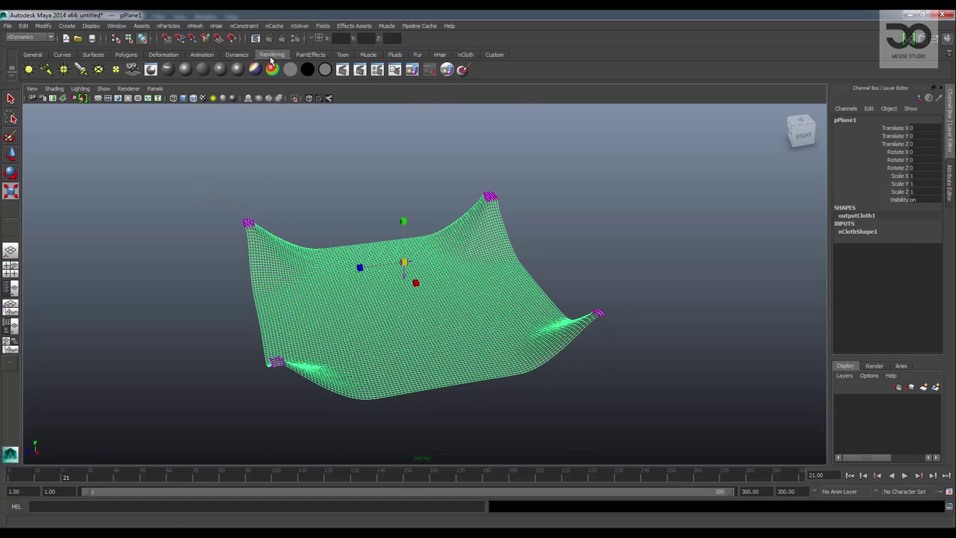
pyautogui.click(204, 69)
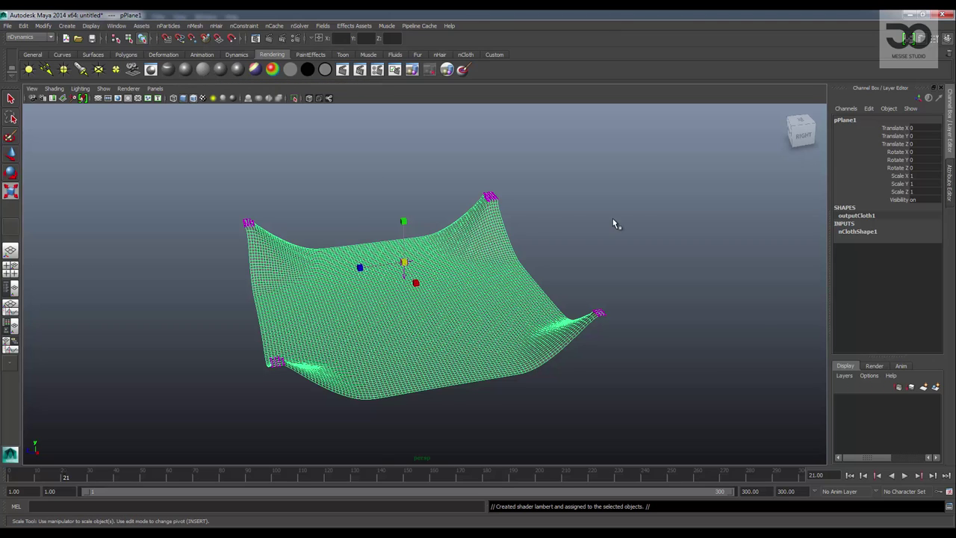
pyautogui.hotkey('ctrl', 'a')
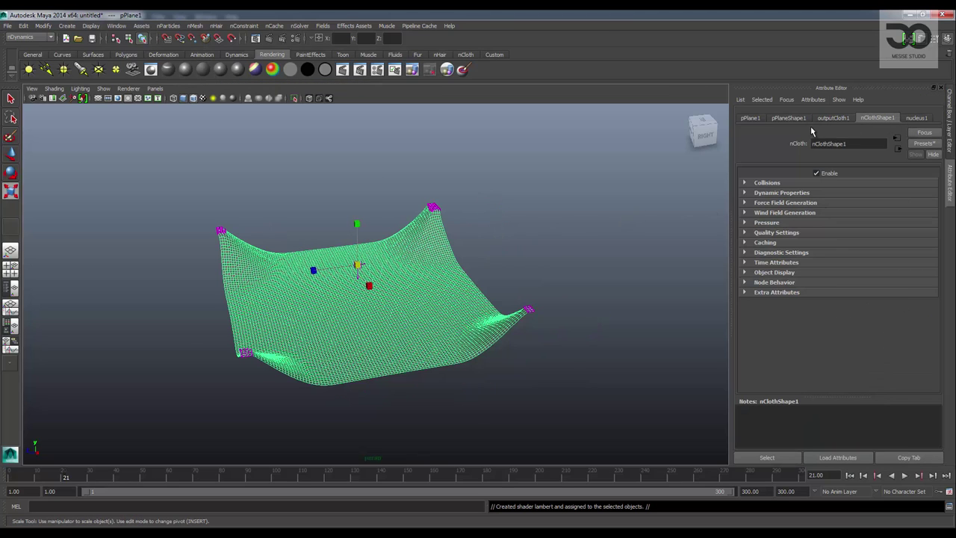
pyautogui.click(116, 26)
pyautogui.moveTo(138, 49)
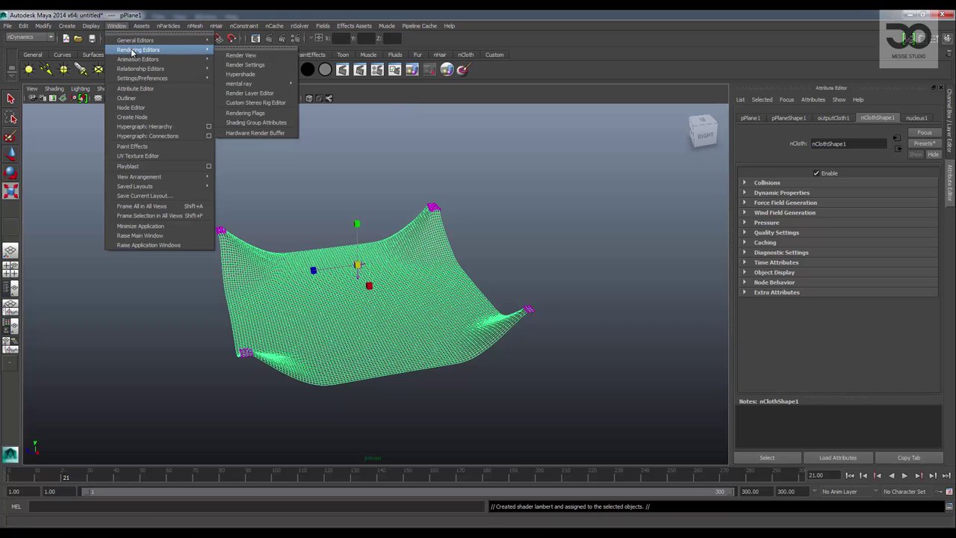
pyautogui.click(241, 75)
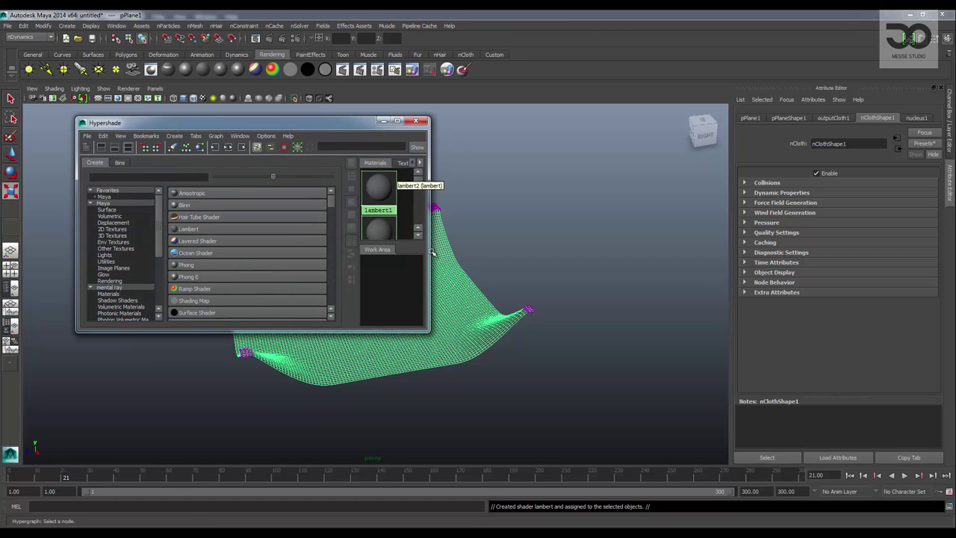
pyautogui.moveTo(430, 333); pyautogui.dragTo(546, 423)
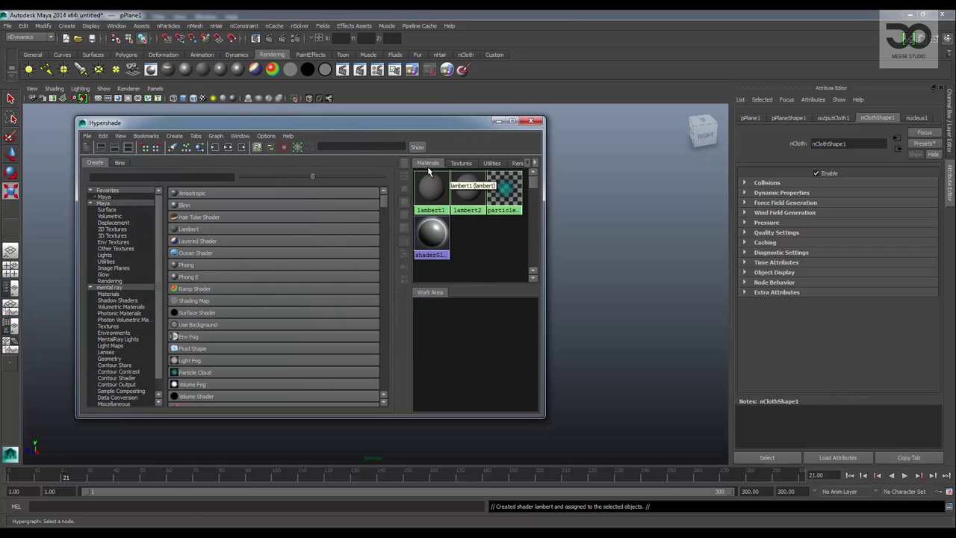
pyautogui.click(468, 198)
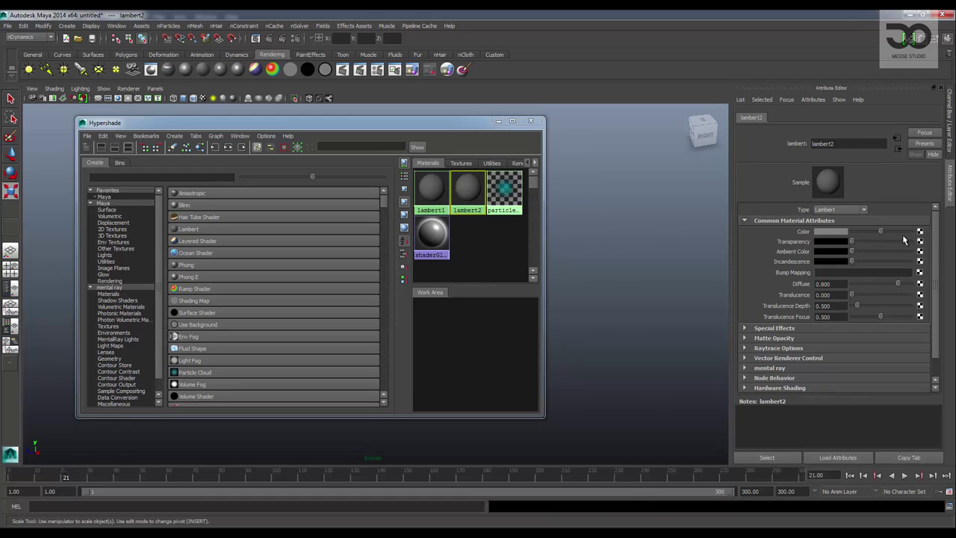
pyautogui.moveTo(902, 234); pyautogui.dragTo(923, 233)
# Preview the white cloth with smooth shading, then close the Hypershade.
pyautogui.moveTo(537, 121); pyautogui.dragTo(43, 94)
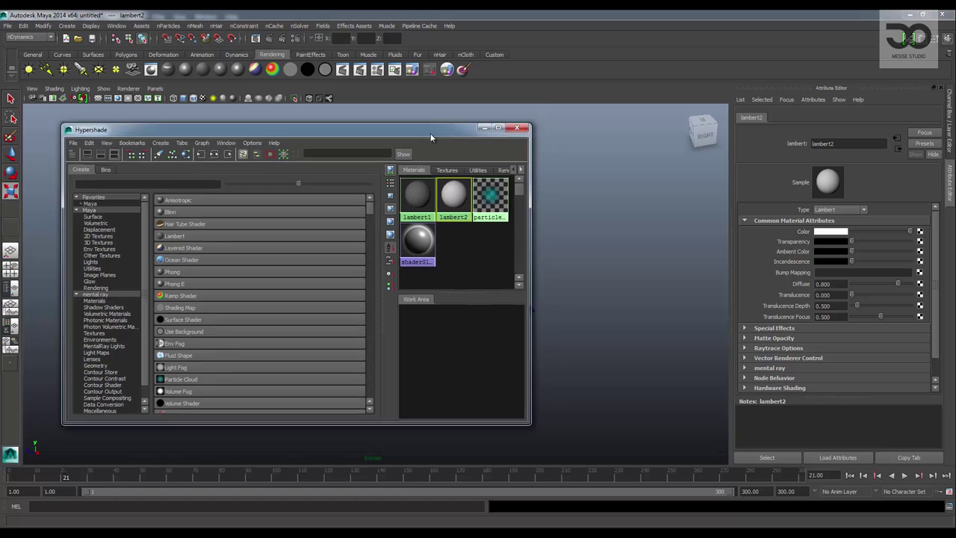
pyautogui.click(374, 175)
pyautogui.keyDown('alt'); pyautogui.moveTo(374, 176); pyautogui.dragTo(368, 188); pyautogui.keyUp('alt')
pyautogui.click(192, 98)
pyautogui.moveTo(307, 278)
pyautogui.keyDown('alt'); pyautogui.mouseDown()
pyautogui.moveTo(280, 279)
pyautogui.moveTo(301, 278)
pyautogui.mouseUp(); pyautogui.keyUp('alt')
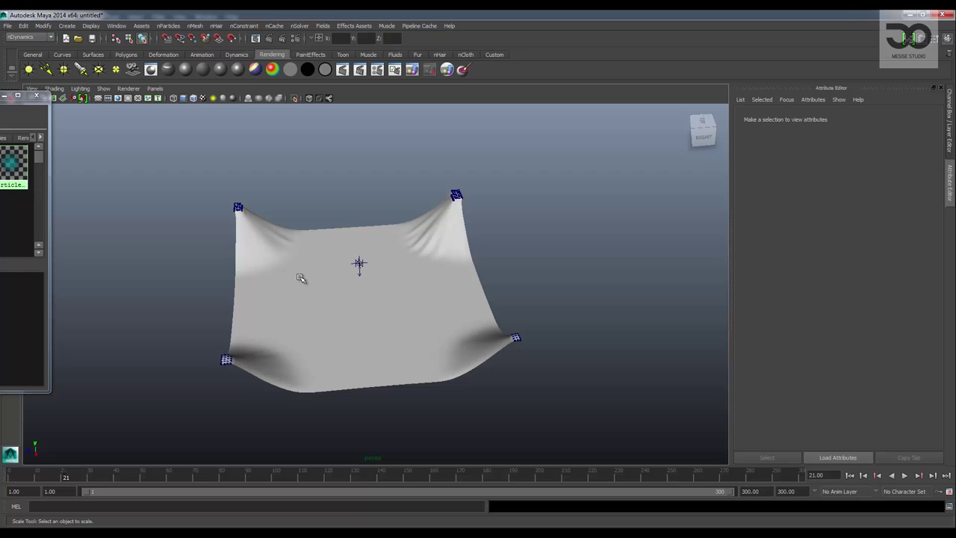
pyautogui.click(191, 101)
pyautogui.click(36, 96)
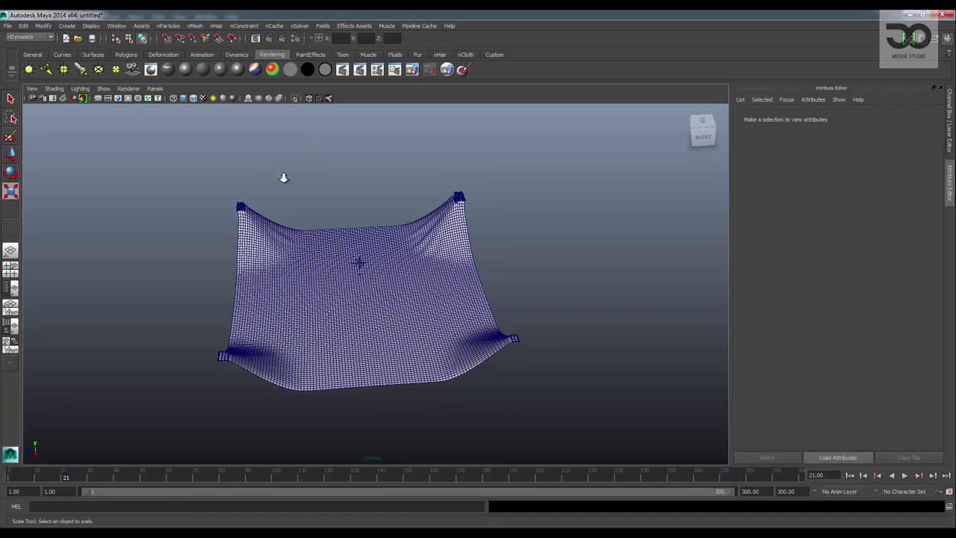
pyautogui.moveTo(283, 177)
pyautogui.keyDown('alt'); pyautogui.mouseDown()
pyautogui.moveTo(341, 171)
pyautogui.moveTo(314, 175)
pyautogui.mouseUp(); pyautogui.keyUp('alt')
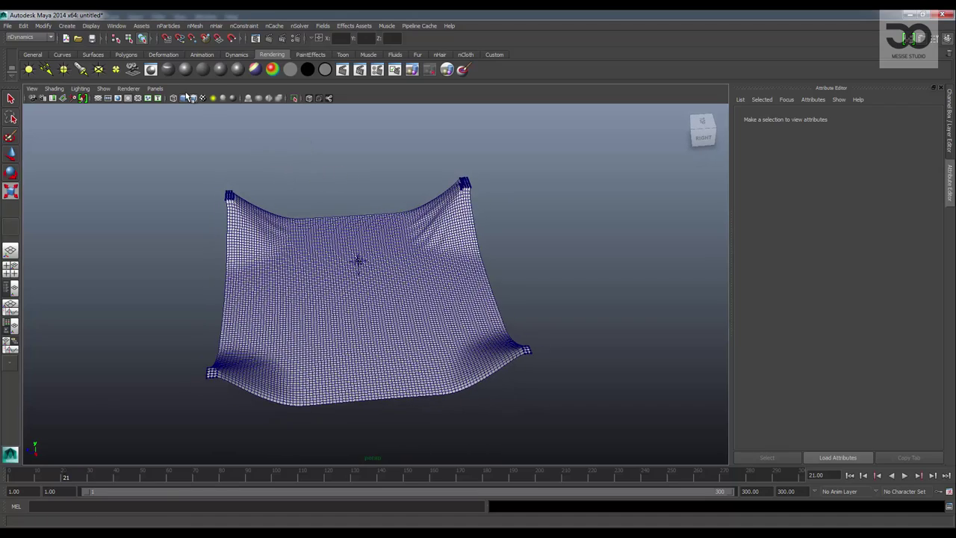
# Switch the menu set to nDynamics and set the nParticle type to Water.
pyautogui.click(48, 38)
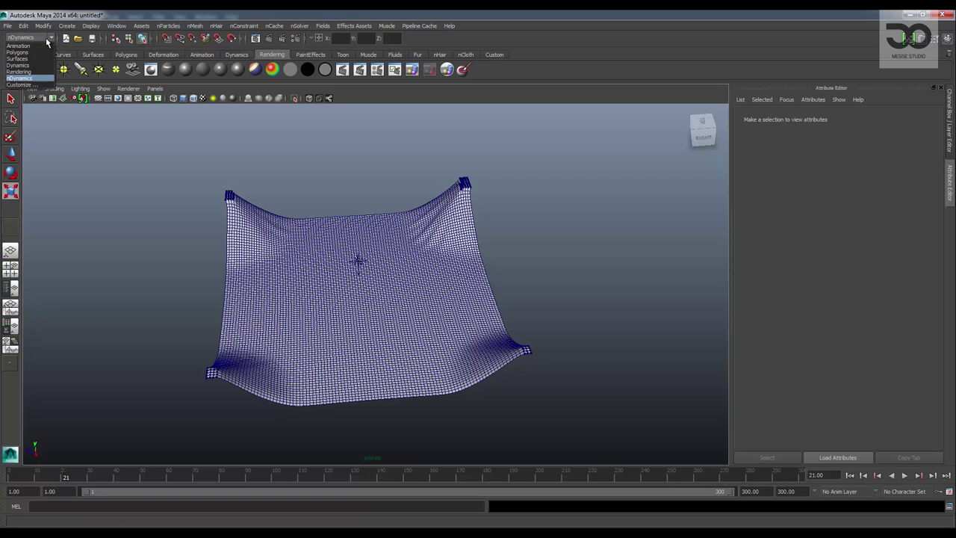
pyautogui.click(35, 78)
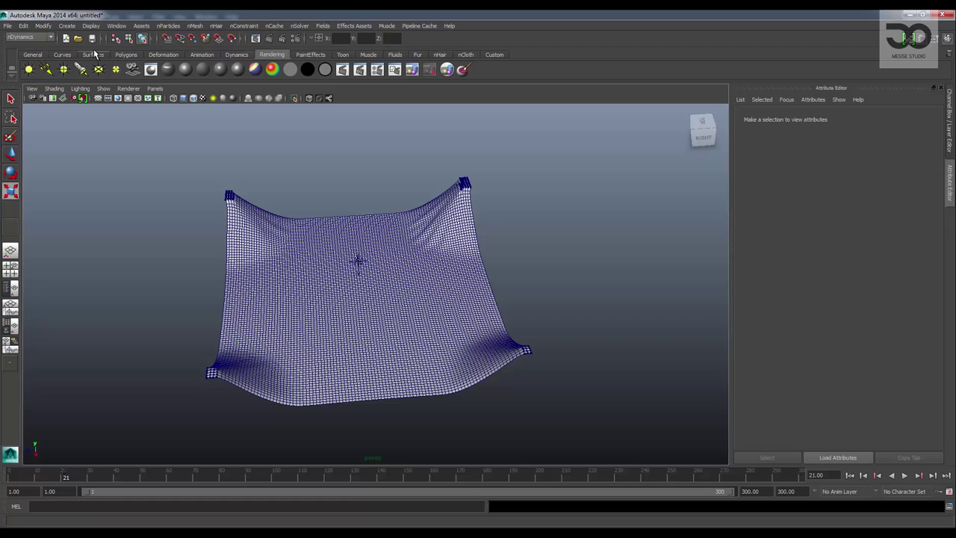
pyautogui.click(162, 27)
pyautogui.moveTo(187, 41)
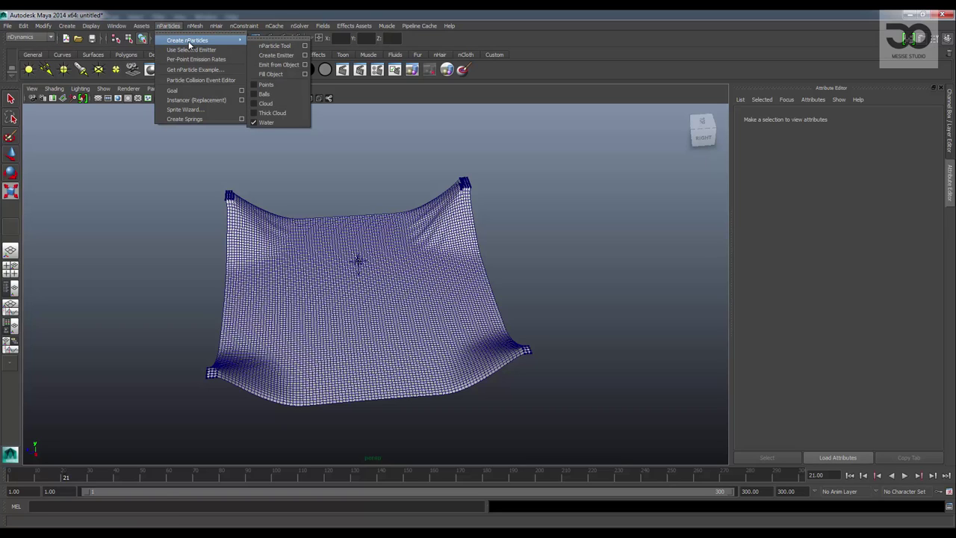
pyautogui.click(281, 121)
pyautogui.click(165, 27)
pyautogui.click(265, 121)
pyautogui.click(168, 26)
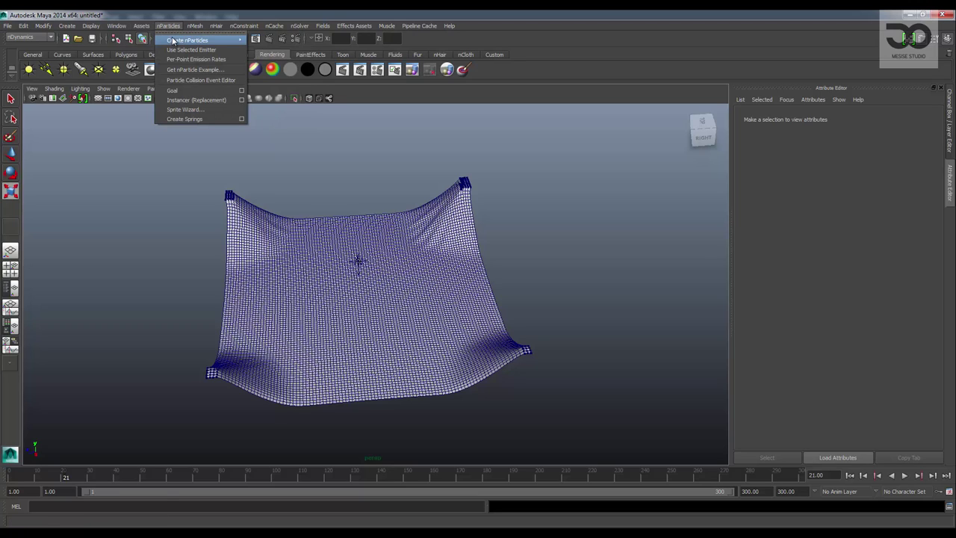
pyautogui.click(266, 122)
pyautogui.click(168, 26)
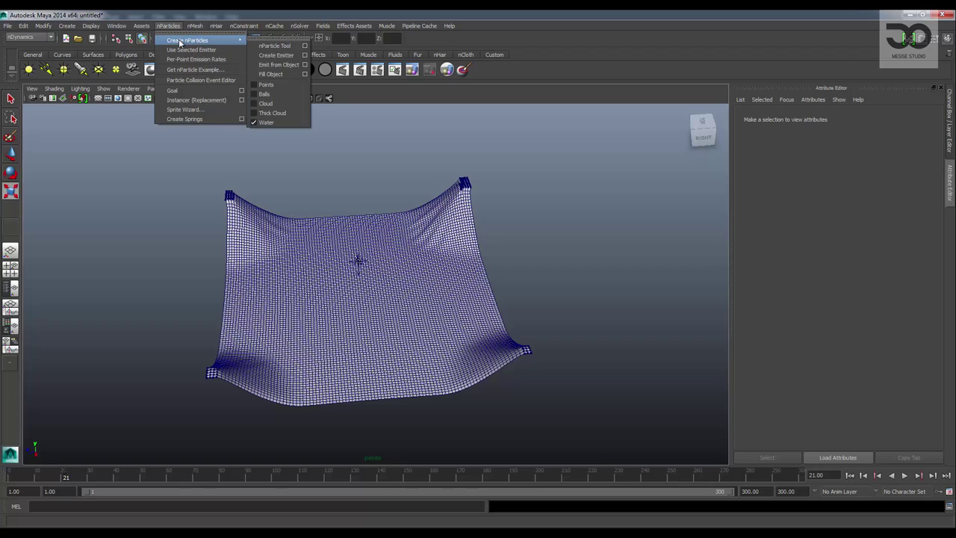
pyautogui.click(284, 121)
pyautogui.click(168, 26)
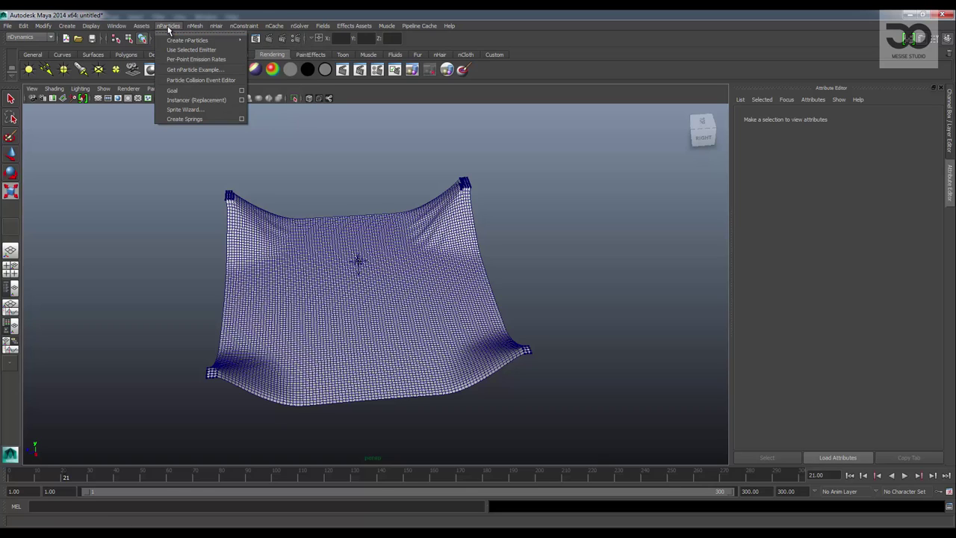
pyautogui.click(286, 123)
pyautogui.click(168, 26)
pyautogui.moveTo(187, 40)
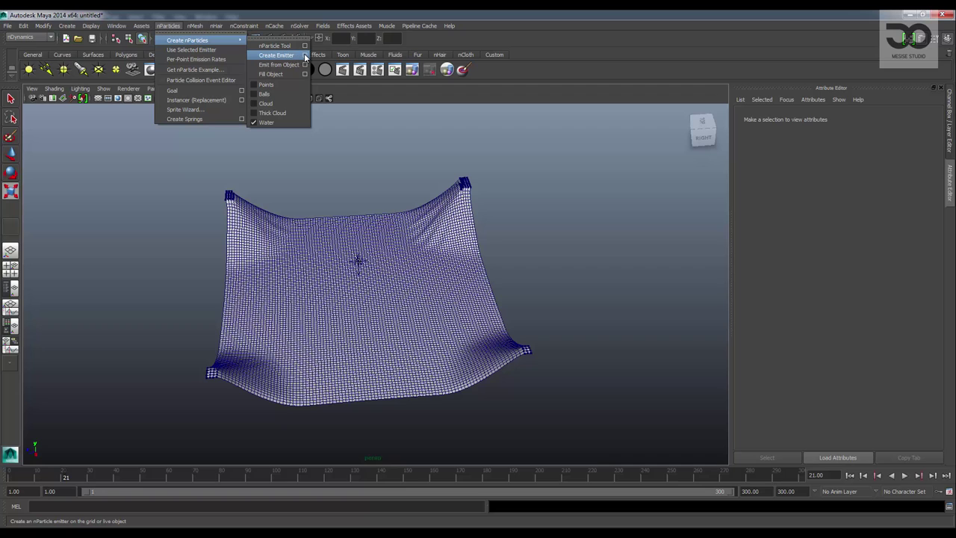
# Open the Create Emitter options, reset them and set the emitter type to Volume.
pyautogui.click(304, 53)
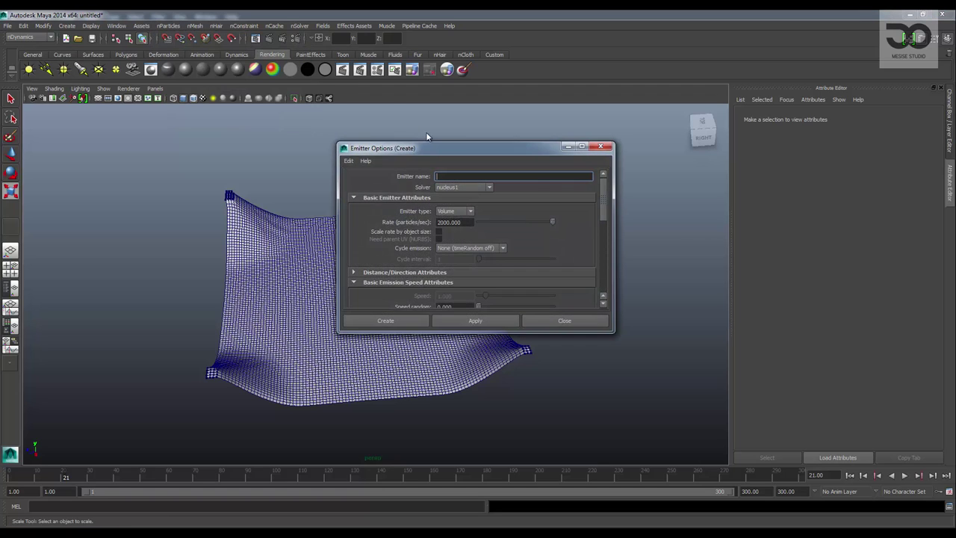
pyautogui.moveTo(426, 147); pyautogui.dragTo(424, 46)
pyautogui.moveTo(612, 234); pyautogui.dragTo(655, 333)
pyautogui.click(346, 59)
pyautogui.click(367, 78)
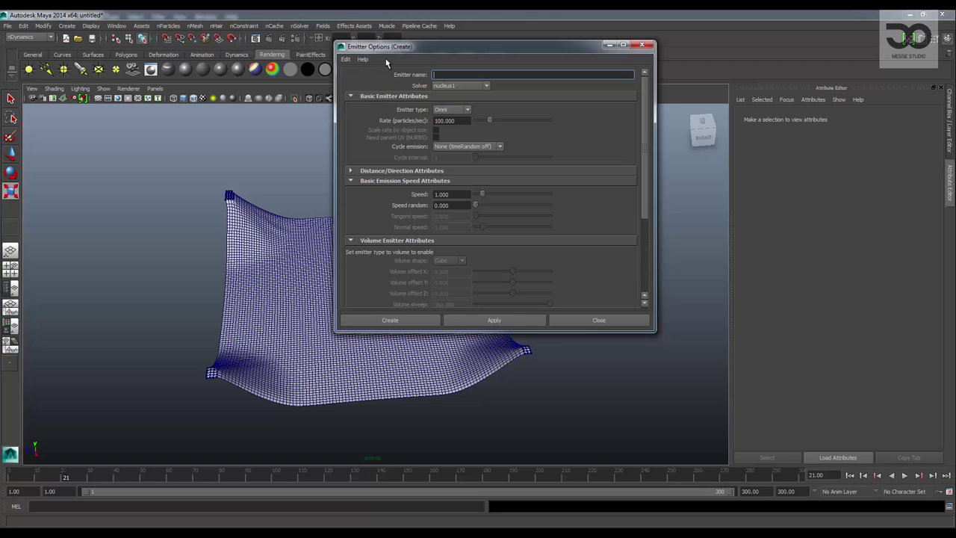
pyautogui.moveTo(400, 47); pyautogui.dragTo(413, 70)
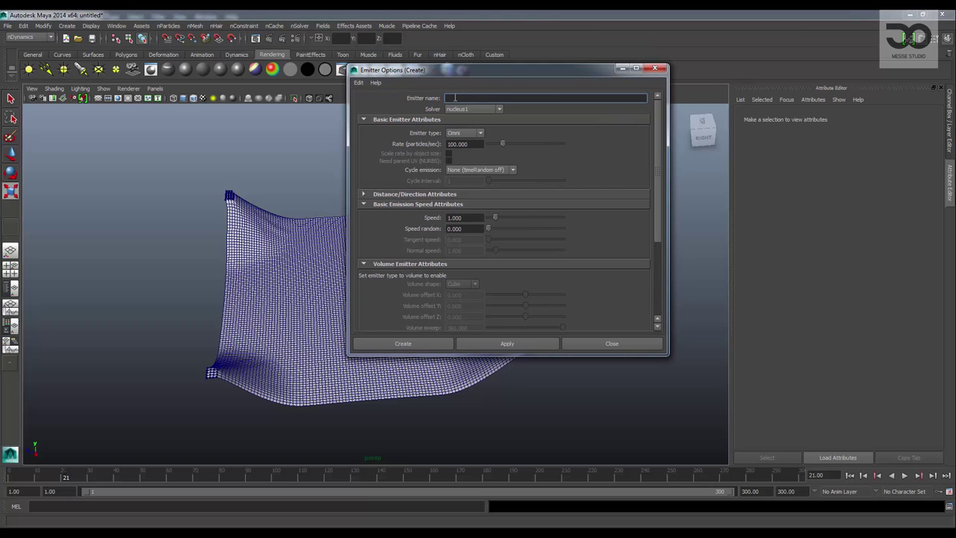
pyautogui.click(458, 134)
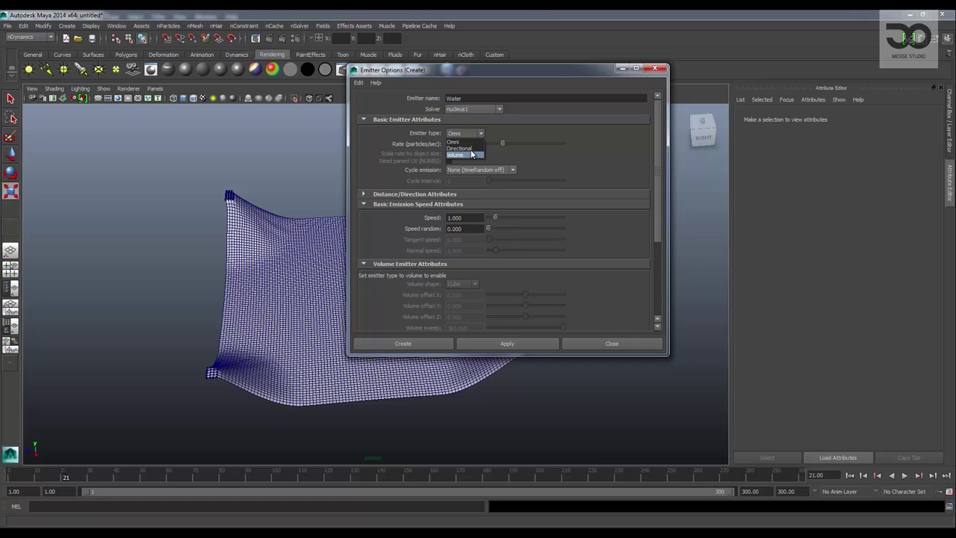
pyautogui.click(471, 154)
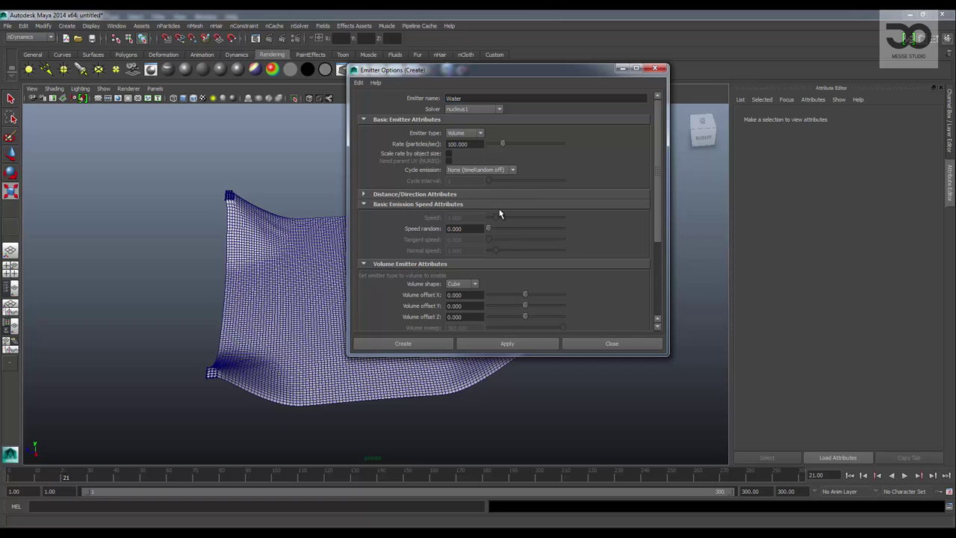
# Use a Cone volume, Away from axis 0, Along axis 1, directional speed 20, and create Water1.
pyautogui.scroll(-2, 500, 216)
pyautogui.scroll(2, 476, 231)
pyautogui.scroll(-2, 499, 208)
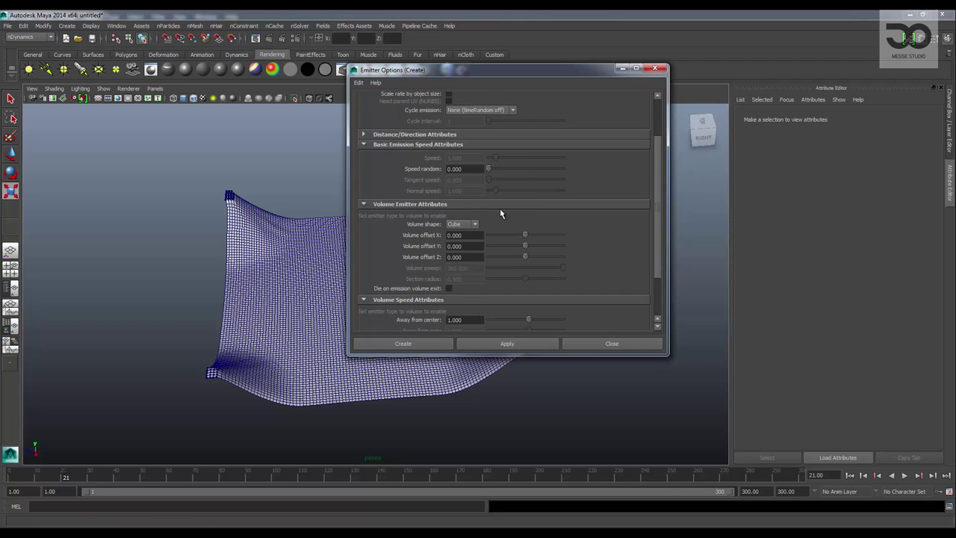
pyautogui.scroll(-1, 507, 202)
pyautogui.click(467, 195)
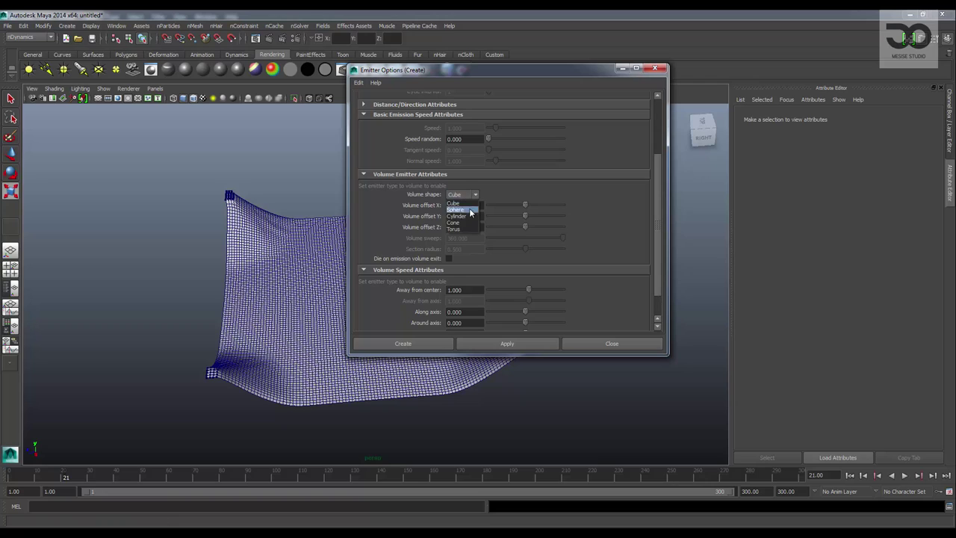
pyautogui.click(470, 220)
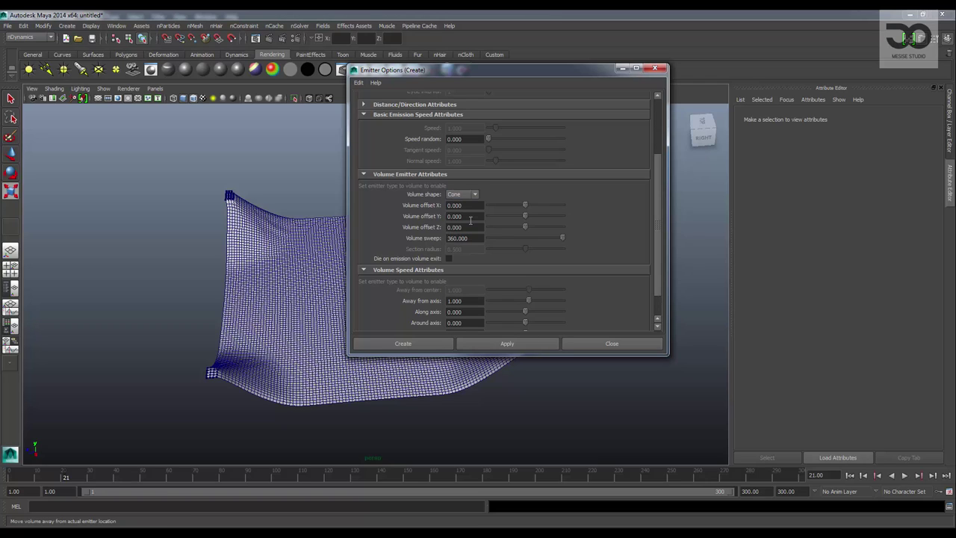
pyautogui.scroll(-1, 470, 219)
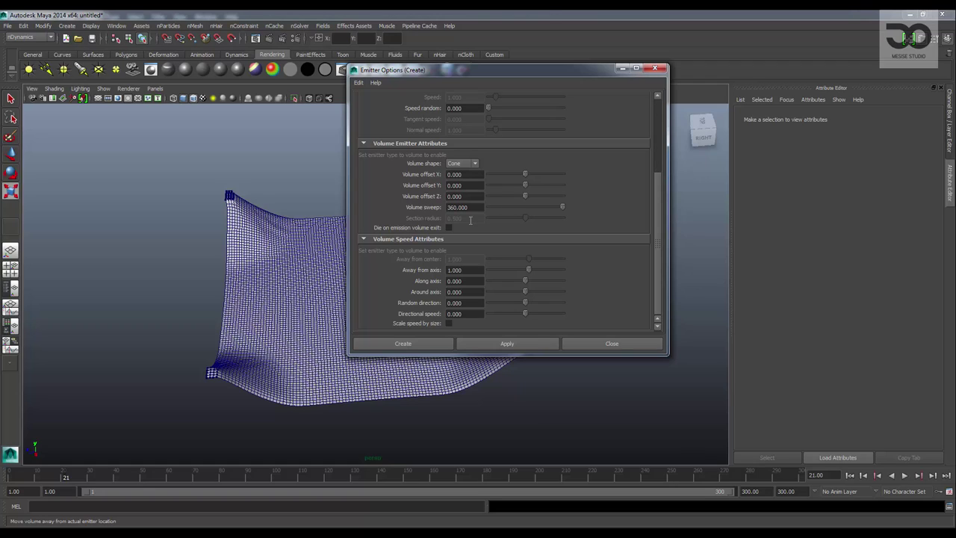
pyautogui.moveTo(464, 269); pyautogui.dragTo(415, 267)
pyautogui.press('Tab')
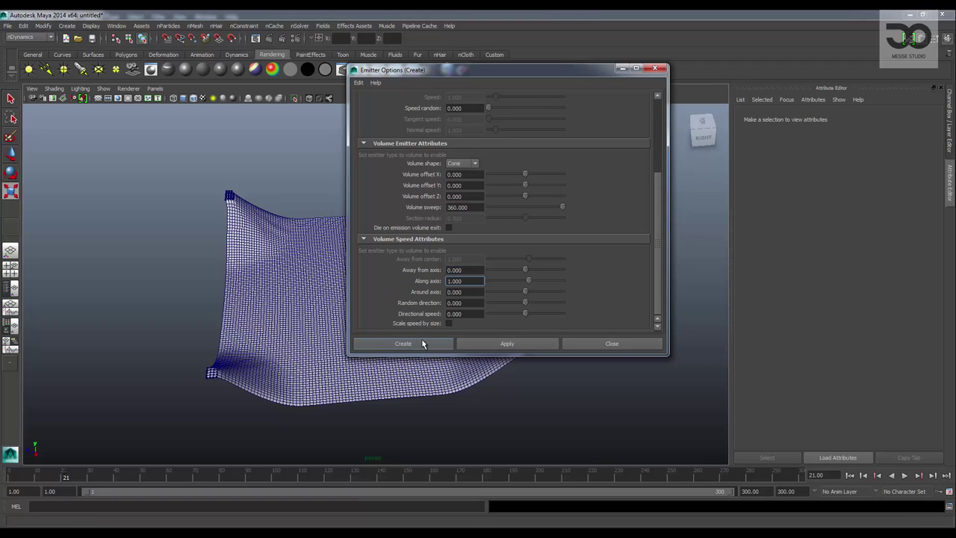
pyautogui.doubleClick(448, 314)
pyautogui.write('20.000')
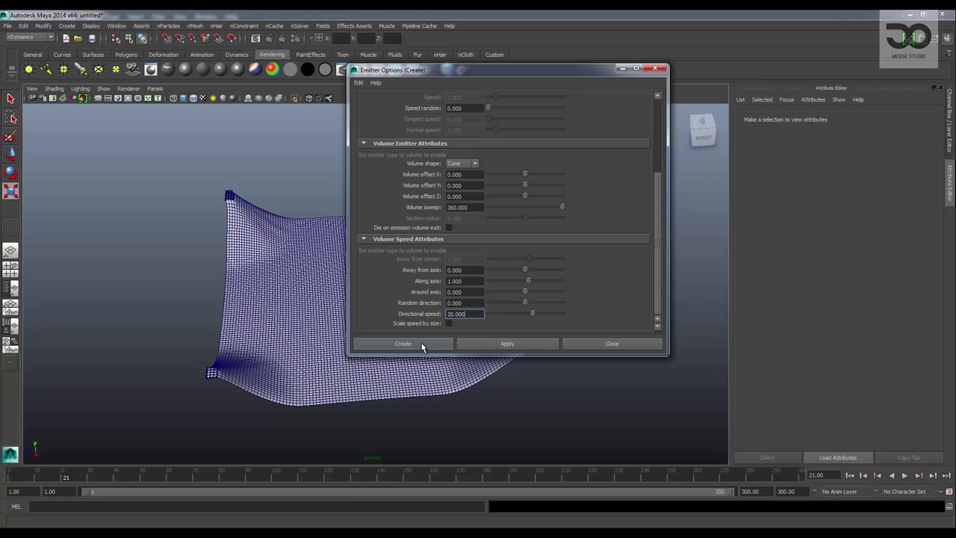
pyautogui.click(421, 343)
pyautogui.moveTo(645, 316)
pyautogui.keyDown('alt'); pyautogui.mouseDown()
pyautogui.moveTo(498, 257)
pyautogui.moveTo(389, 271)
pyautogui.mouseUp(); pyautogui.keyUp('alt')
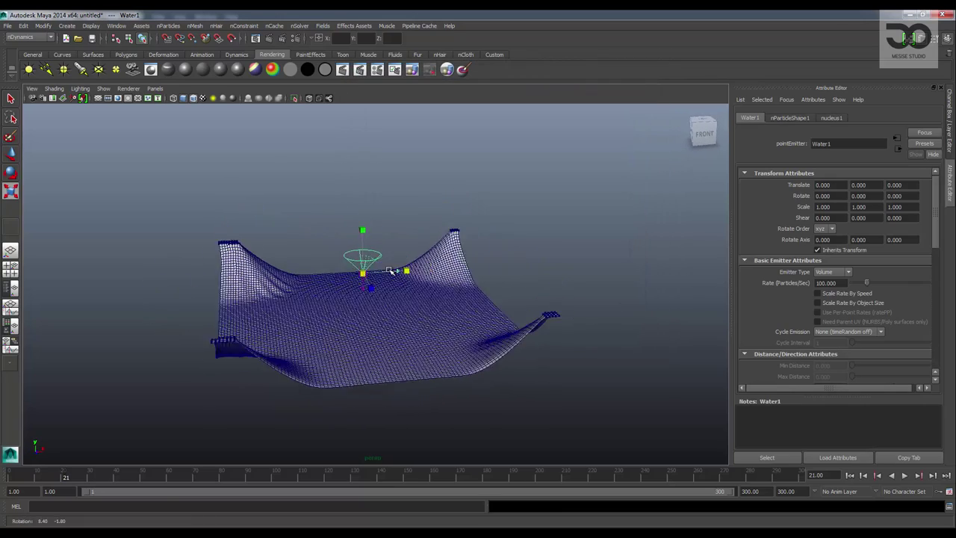
# Move the Water1 emitter to Translate X -9.7, Y 3.572, above and left of the cloth.
pyautogui.scroll(5, 396, 265)
pyautogui.click(407, 257)
pyautogui.click(320, 224)
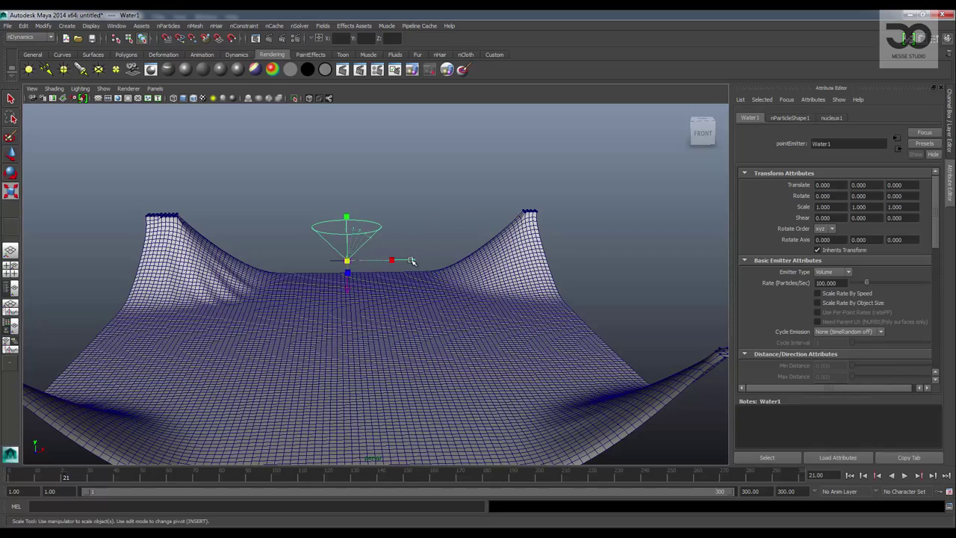
pyautogui.moveTo(412, 261)
pyautogui.keyDown('alt'); pyautogui.mouseDown()
pyautogui.moveTo(420, 291)
pyautogui.moveTo(394, 276)
pyautogui.moveTo(224, 307)
pyautogui.moveTo(131, 301)
pyautogui.moveTo(192, 208)
pyautogui.moveTo(183, 153)
pyautogui.moveTo(244, 166)
pyautogui.moveTo(228, 148)
pyautogui.moveTo(336, 162)
pyautogui.moveTo(337, 196)
pyautogui.moveTo(367, 179)
pyautogui.moveTo(341, 187)
pyautogui.mouseUp(); pyautogui.keyUp('alt')
pyautogui.press('e')
pyautogui.press('w')
pyautogui.press('e')
pyautogui.press('w')
# Rotate the emitter about -39.5° in Z to aim at the cloth and rewind to frame 1.
pyautogui.press('e')
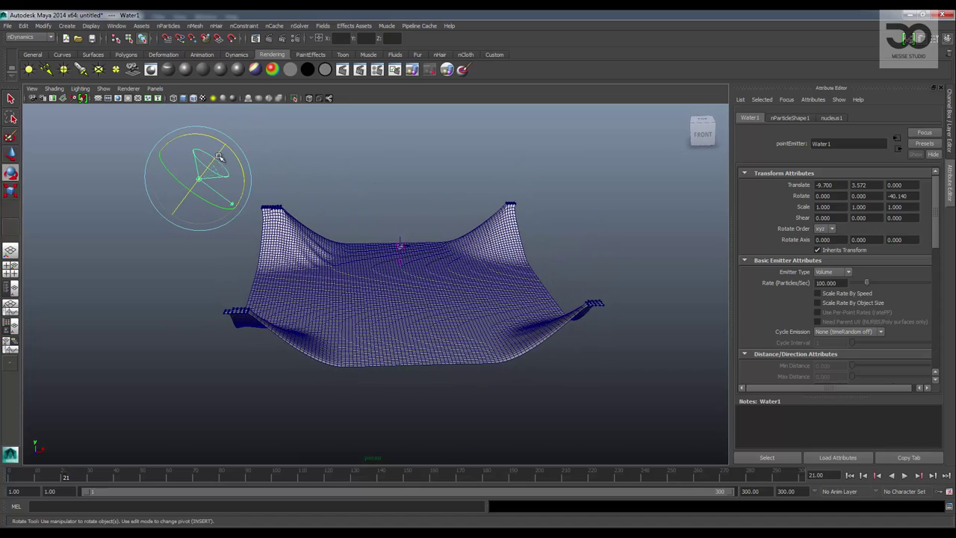
pyautogui.moveTo(238, 159)
pyautogui.mouseDown()
pyautogui.moveTo(312, 173)
pyautogui.moveTo(331, 167)
pyautogui.mouseUp()
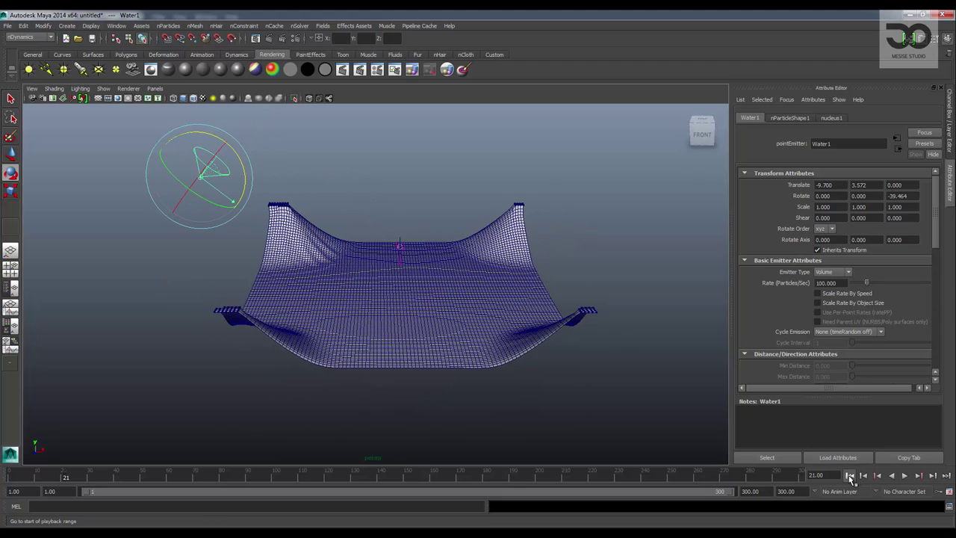
pyautogui.click(849, 474)
# Play to frame 35 as water pours into the cloth, then set the emitter's Rotate Z to -44.44.
pyautogui.click(907, 479)
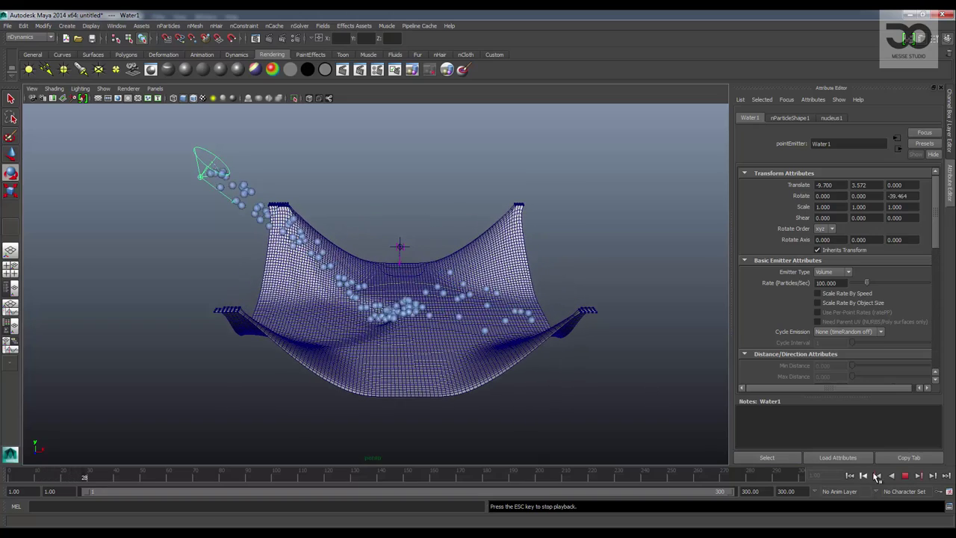
pyautogui.click(904, 479)
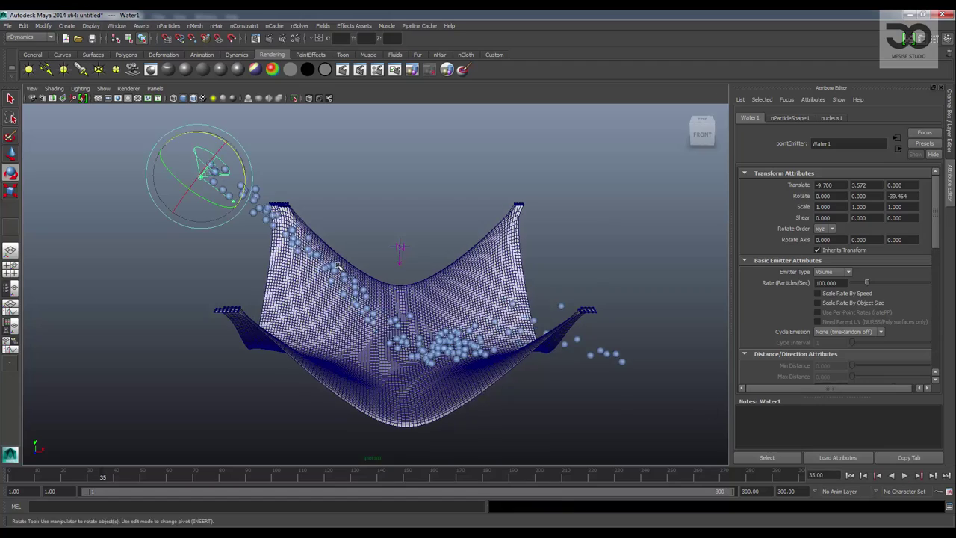
pyautogui.keyDown('alt'); pyautogui.moveTo(359, 254); pyautogui.dragTo(333, 257); pyautogui.keyUp('alt')
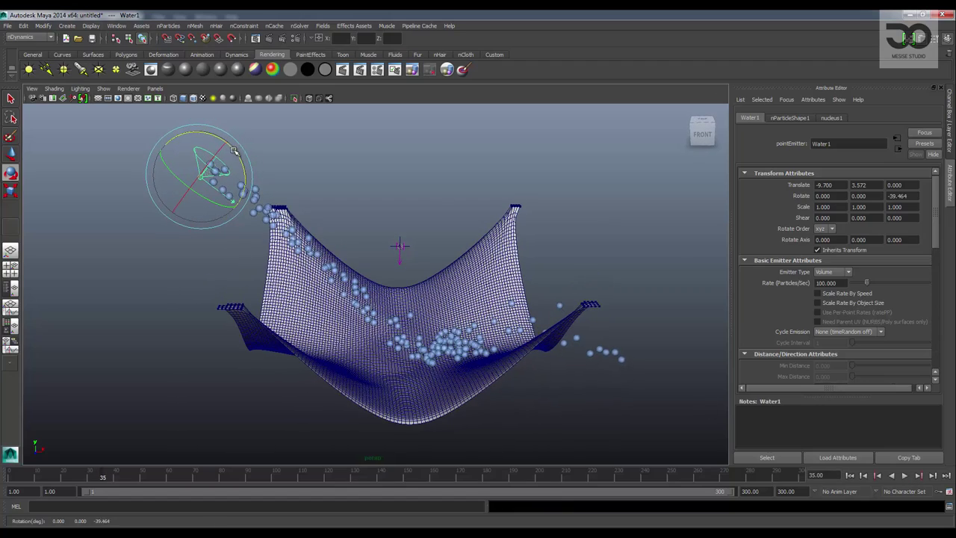
pyautogui.moveTo(231, 152); pyautogui.dragTo(224, 160)
pyautogui.moveTo(367, 181)
pyautogui.keyDown('alt'); pyautogui.mouseDown()
pyautogui.moveTo(315, 181)
pyautogui.moveTo(352, 184)
pyautogui.moveTo(273, 204)
pyautogui.mouseUp(); pyautogui.keyUp('alt')
pyautogui.click(367, 177)
# Set the water nParticles' Lifespan Mode to Constant at 1.000, then open Animation Preferences.
pyautogui.click(272, 204)
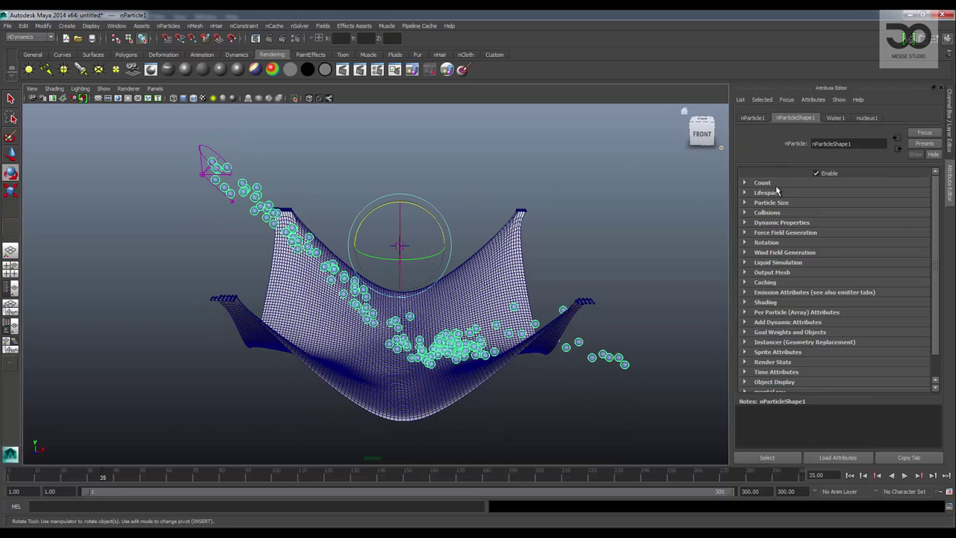
pyautogui.moveTo(482, 247)
pyautogui.keyDown('alt'); pyautogui.mouseDown()
pyautogui.moveTo(453, 246)
pyautogui.moveTo(453, 231)
pyautogui.moveTo(467, 221)
pyautogui.moveTo(611, 222)
pyautogui.mouseUp(); pyautogui.keyUp('alt')
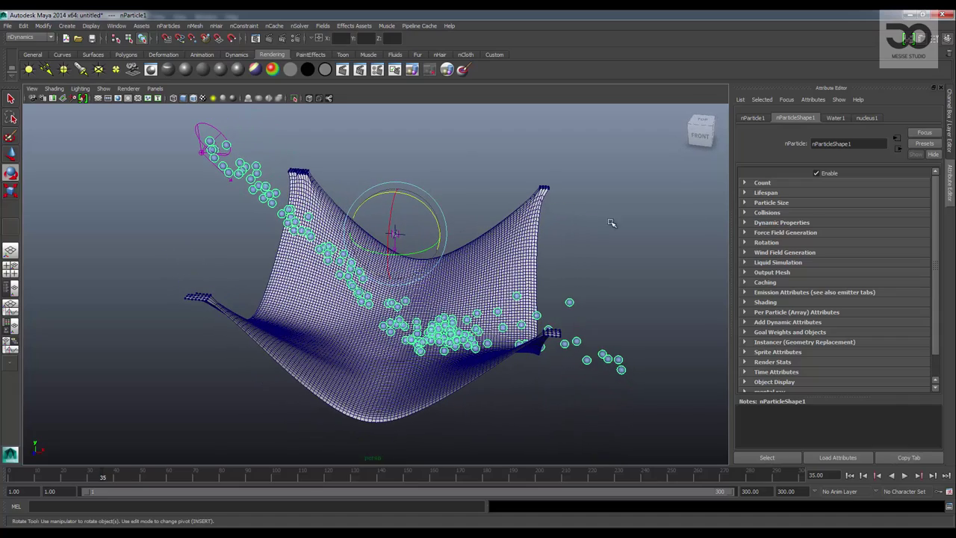
pyautogui.click(782, 195)
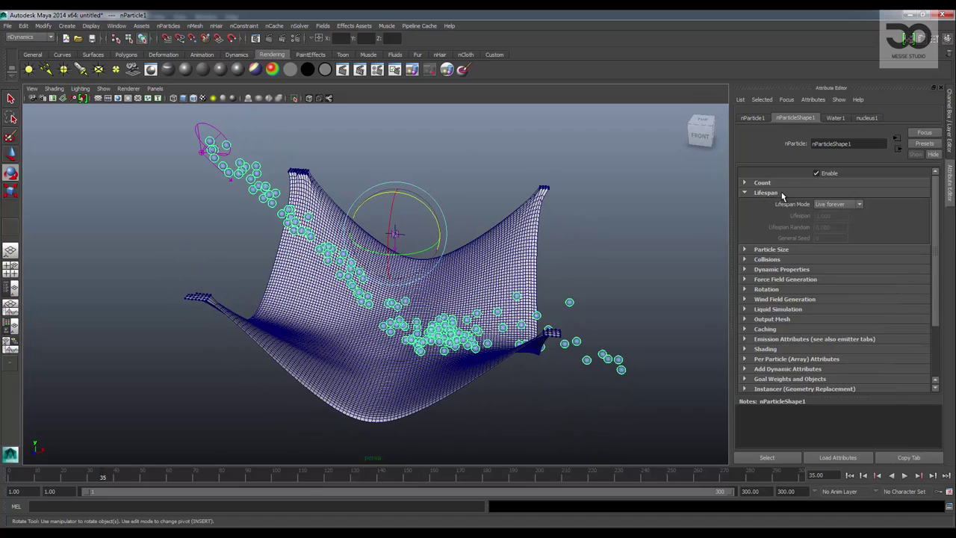
pyautogui.click(837, 206)
pyautogui.click(827, 219)
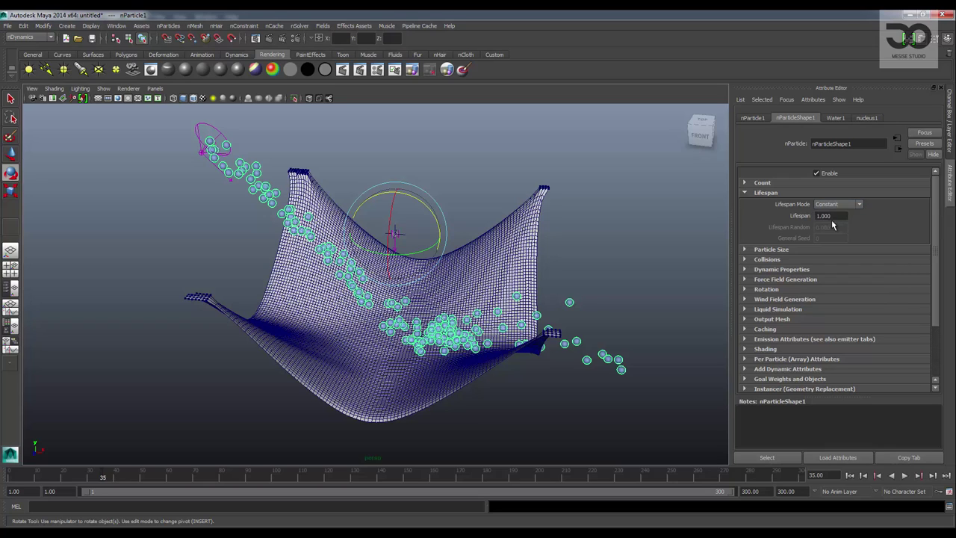
pyautogui.click(824, 215)
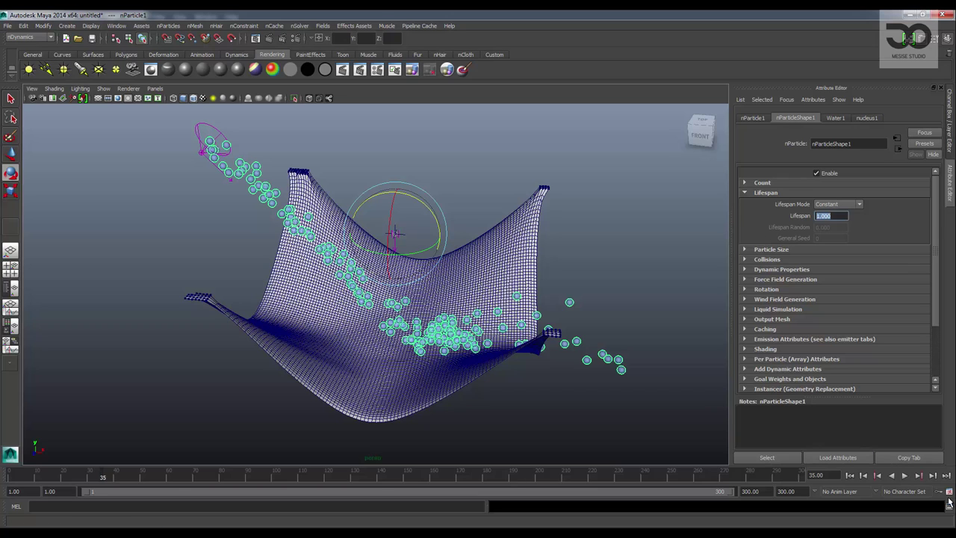
pyautogui.click(949, 494)
# Set playback to Real-time and scene time to NTSC (30 fps), then save the preferences.
pyautogui.moveTo(336, 123); pyautogui.dragTo(337, 119)
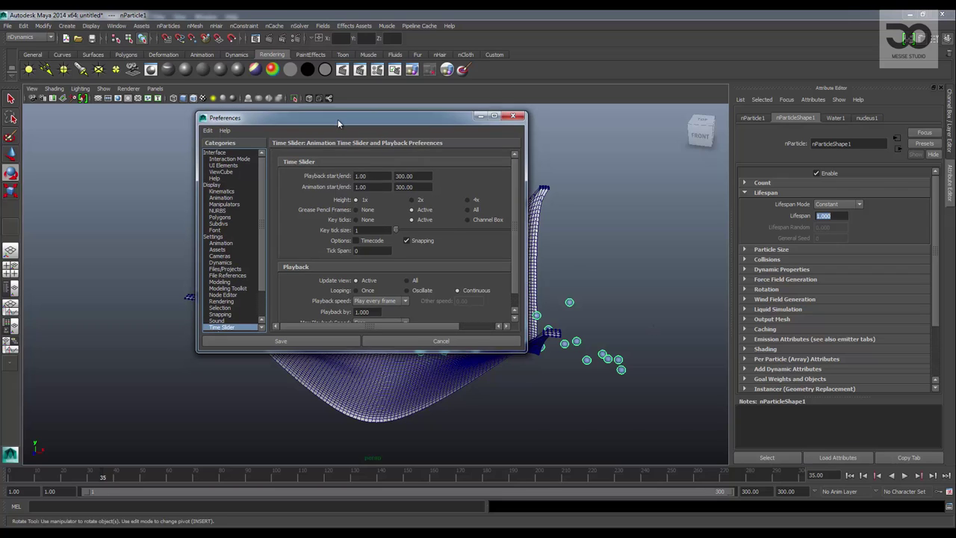
pyautogui.scroll(-1, 389, 295)
pyautogui.click(380, 285)
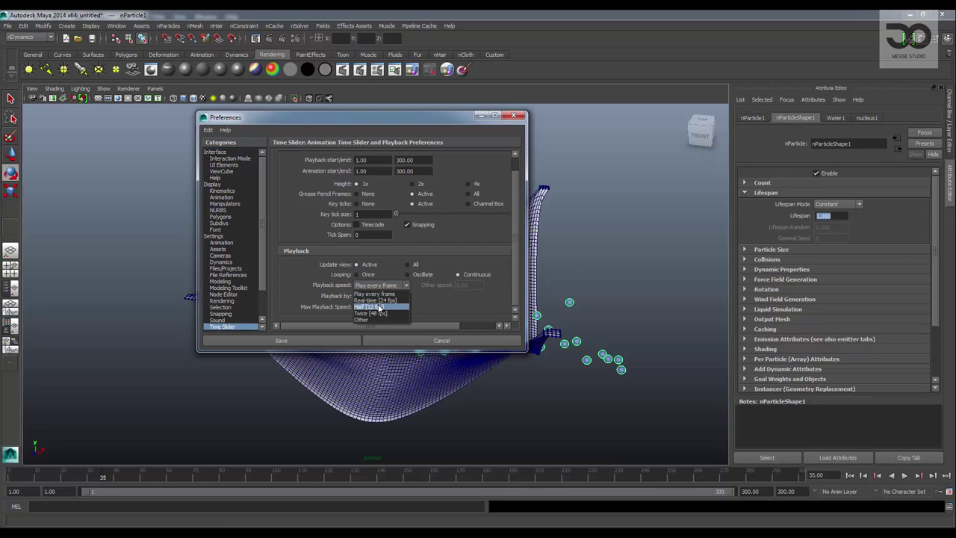
pyautogui.click(378, 297)
pyautogui.click(218, 237)
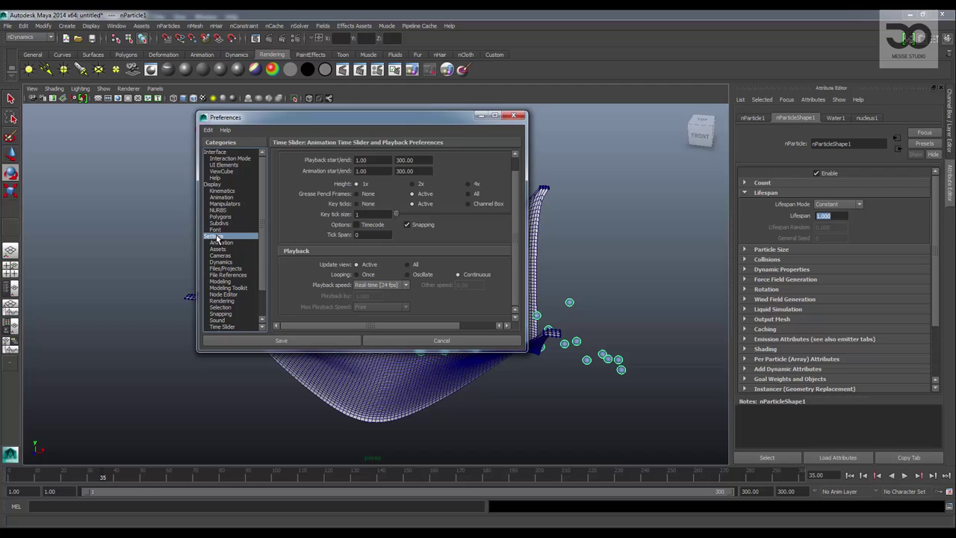
pyautogui.click(360, 237)
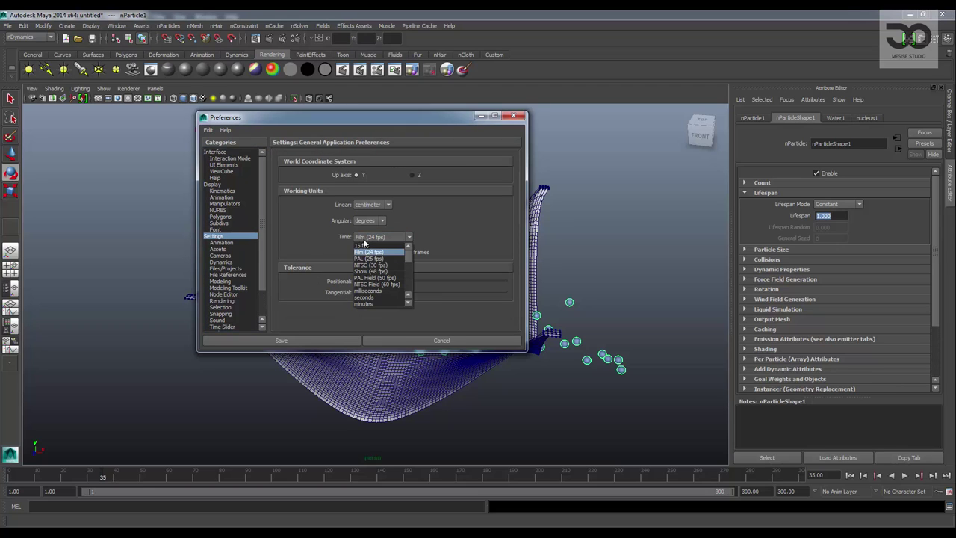
pyautogui.click(394, 265)
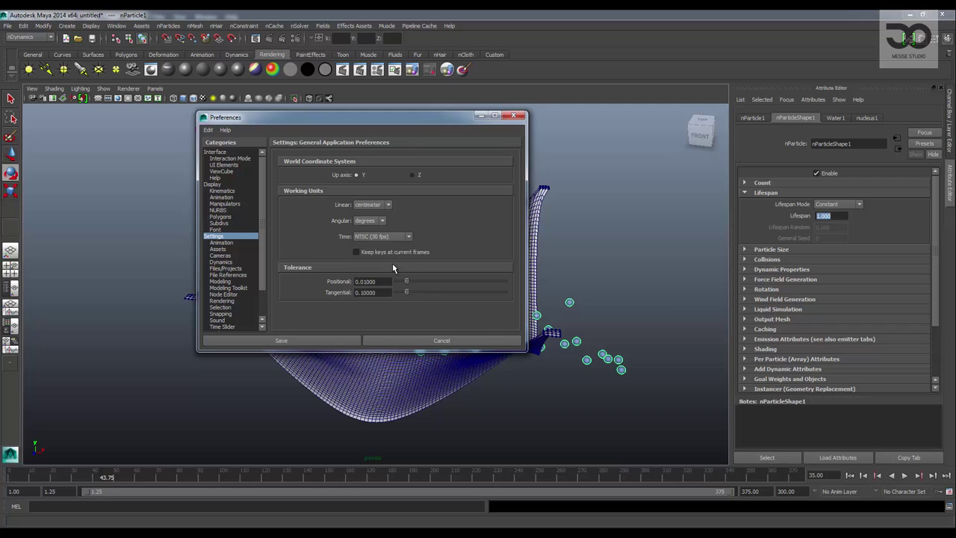
pyautogui.click(334, 338)
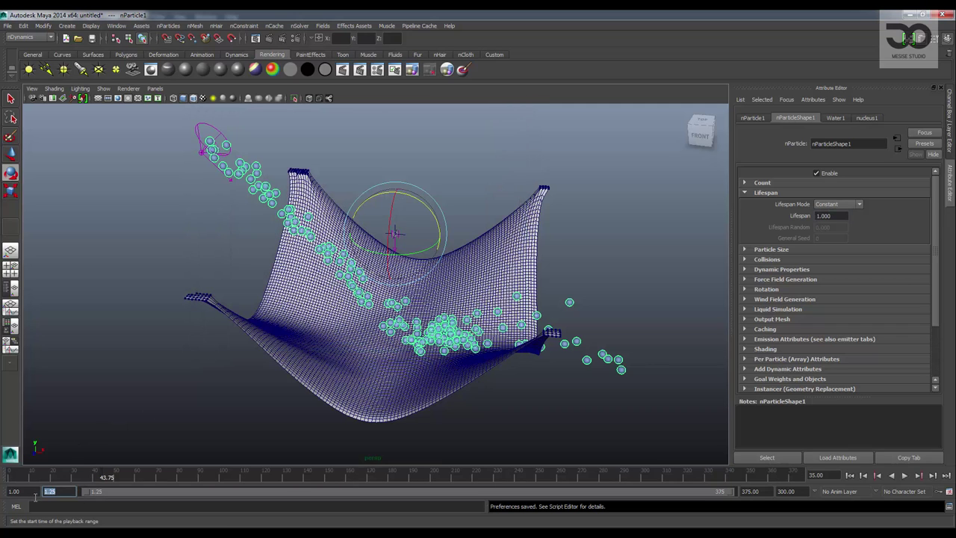
# Set the playback range to frames 1–300 and rewind to frame 1.
pyautogui.write('1')
pyautogui.press('Return')
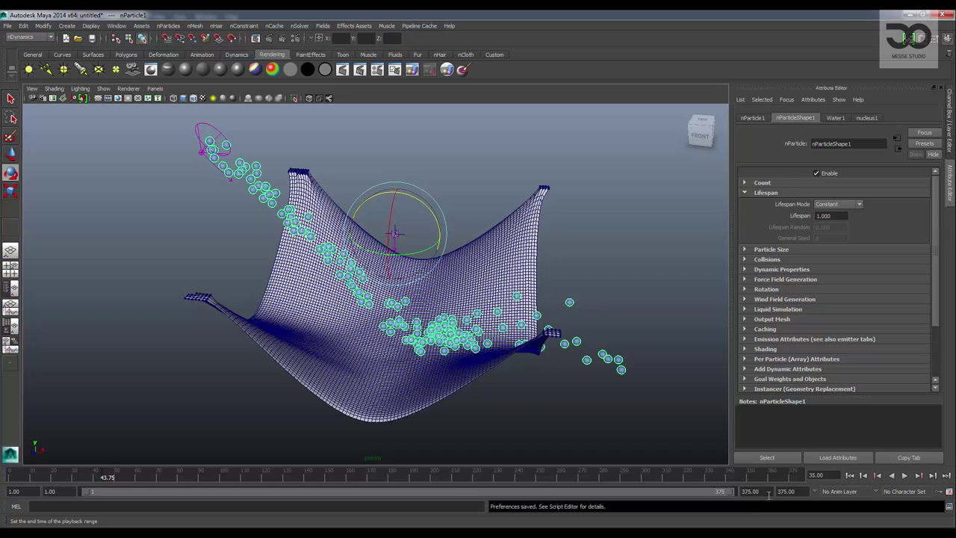
pyautogui.doubleClick(754, 492)
pyautogui.write('300')
pyautogui.press('Return')
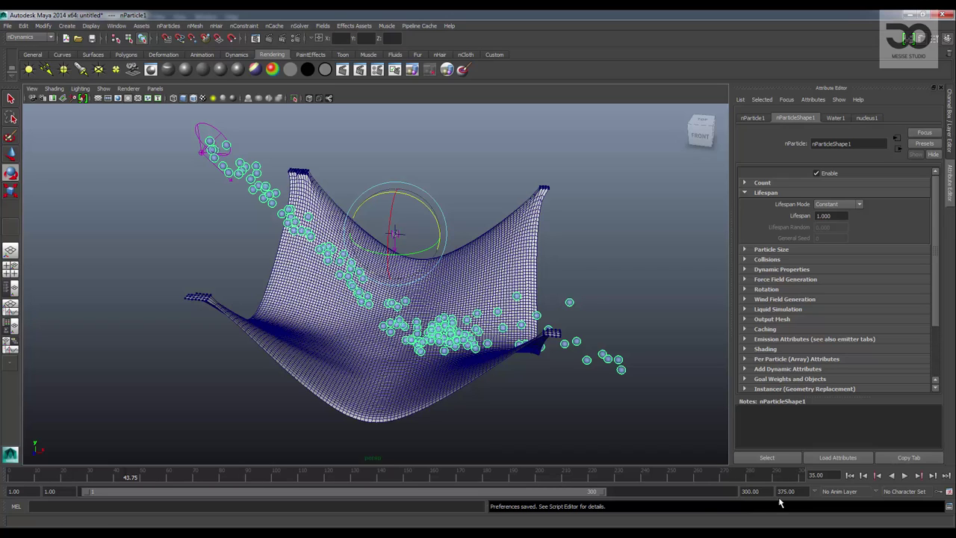
pyautogui.doubleClick(785, 491)
pyautogui.write('300')
pyautogui.press('Return')
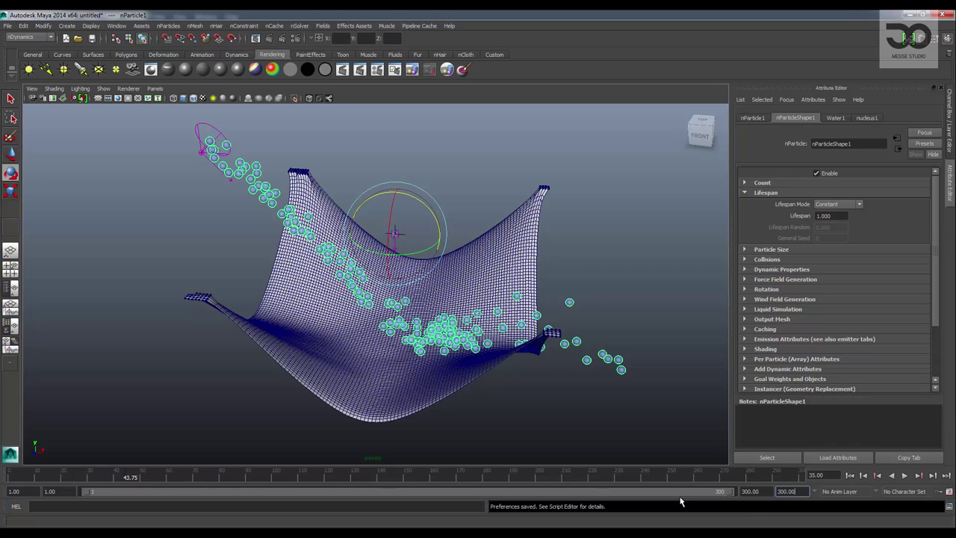
pyautogui.click(849, 475)
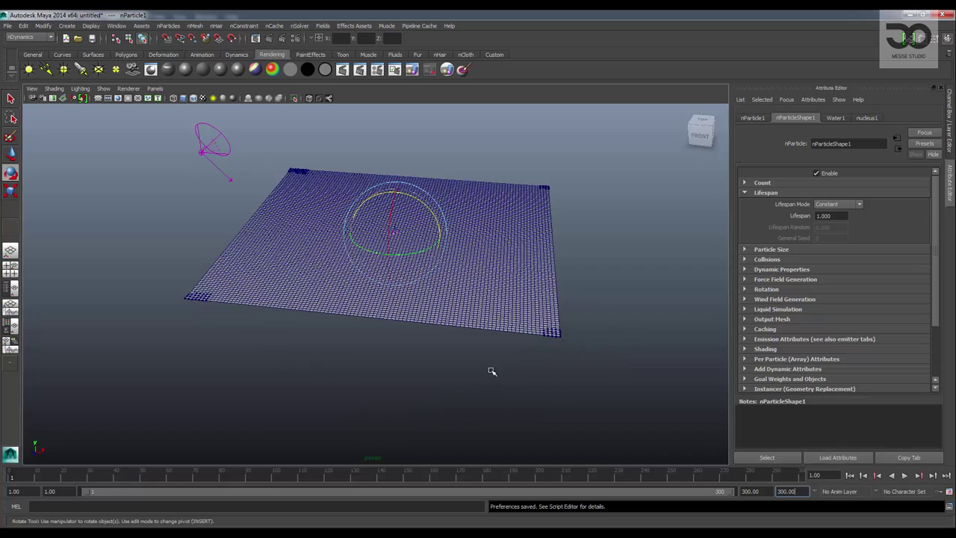
# Tumble to a low angle across the flat cloth and select the Water1 emitter.
pyautogui.moveTo(478, 334)
pyautogui.keyDown('alt'); pyautogui.mouseDown()
pyautogui.moveTo(433, 273)
pyautogui.moveTo(480, 254)
pyautogui.moveTo(491, 261)
pyautogui.mouseUp(); pyautogui.keyUp('alt')
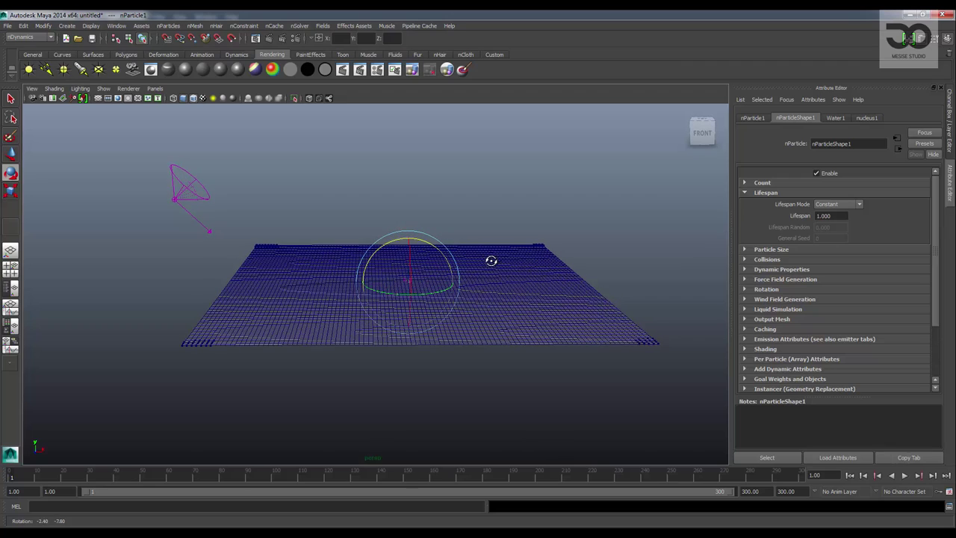
pyautogui.moveTo(578, 358)
pyautogui.keyDown('alt'); pyautogui.mouseDown()
pyautogui.moveTo(537, 367)
pyautogui.moveTo(541, 377)
pyautogui.mouseUp(); pyautogui.keyUp('alt')
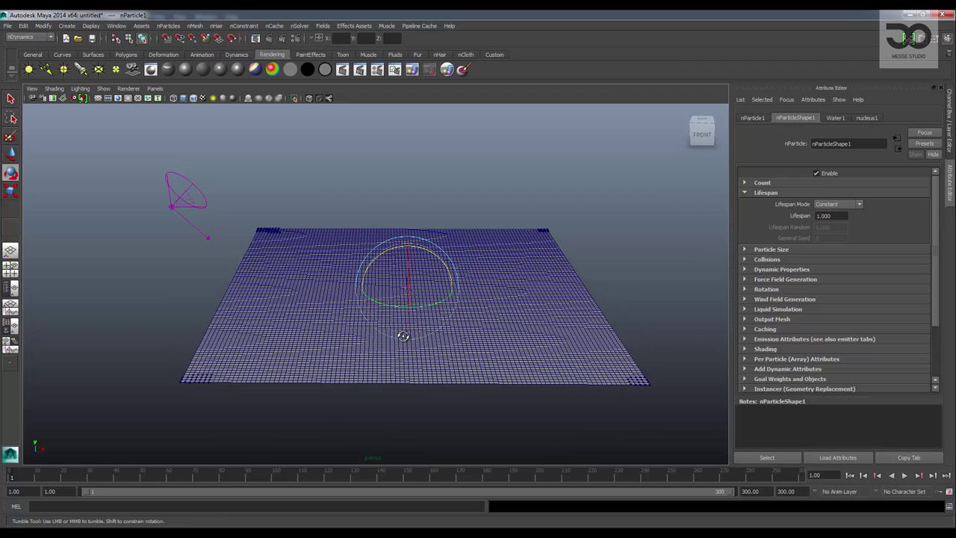
pyautogui.moveTo(403, 340)
pyautogui.keyDown('alt'); pyautogui.mouseDown()
pyautogui.moveTo(426, 331)
pyautogui.moveTo(401, 330)
pyautogui.mouseUp(); pyautogui.keyUp('alt')
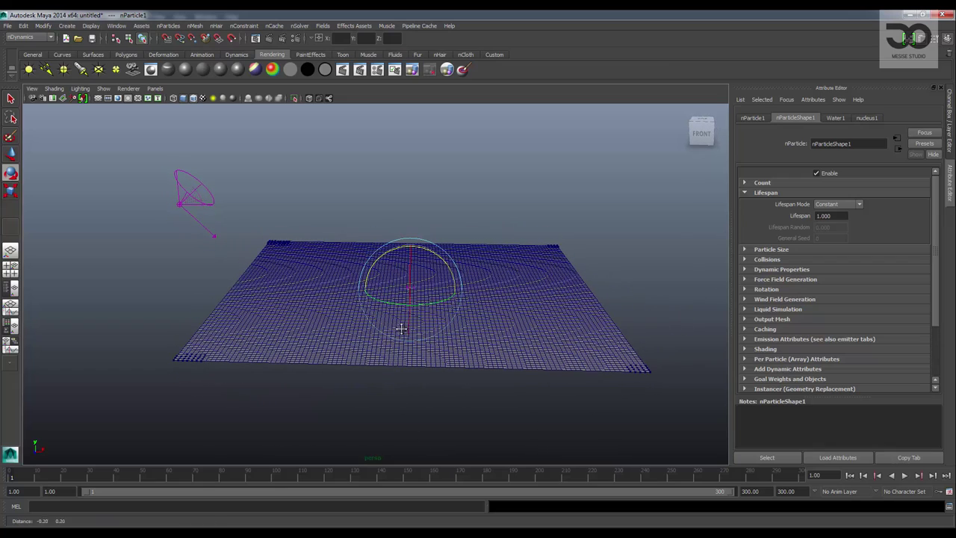
pyautogui.scroll(-3, 931, 310)
pyautogui.scroll(-2, 932, 313)
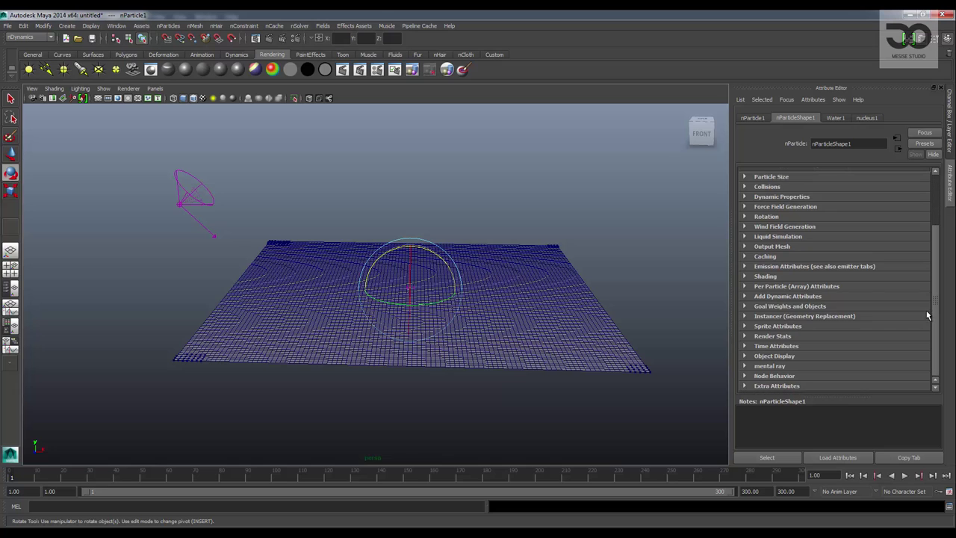
pyautogui.scroll(5, 932, 312)
pyautogui.scroll(-3, 933, 314)
pyautogui.scroll(2, 938, 314)
pyautogui.scroll(1, 938, 291)
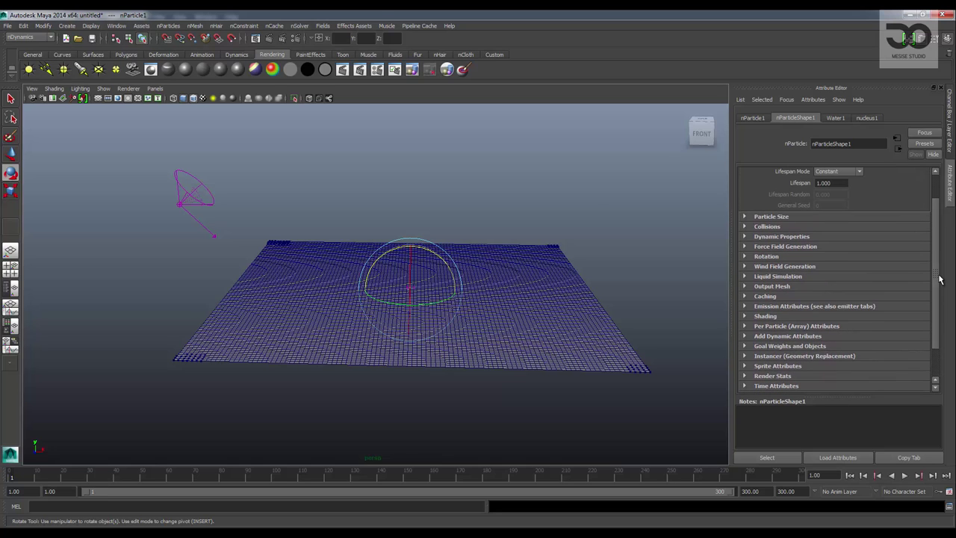
pyautogui.click(223, 199)
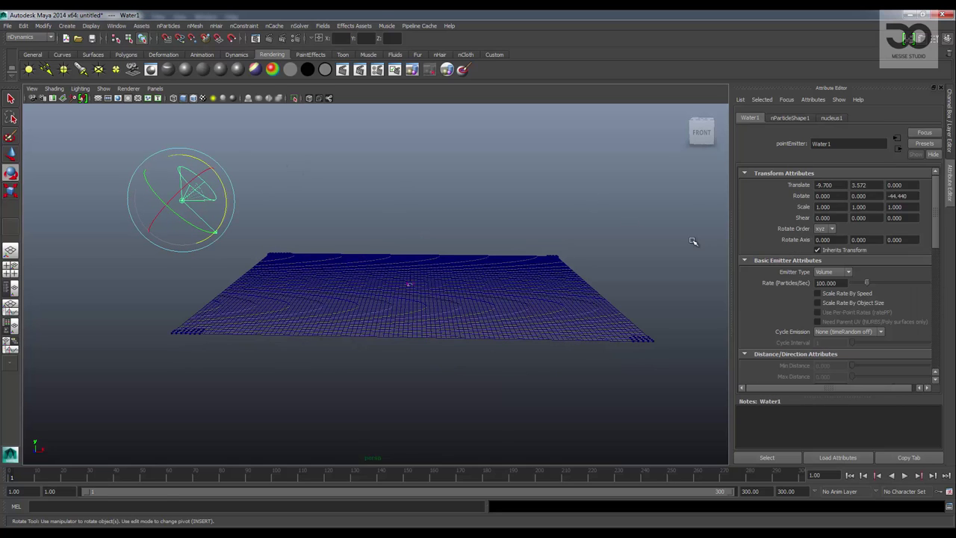
# Play to frame 75, then set the nParticle1 lifespan to 2.
pyautogui.click(904, 475)
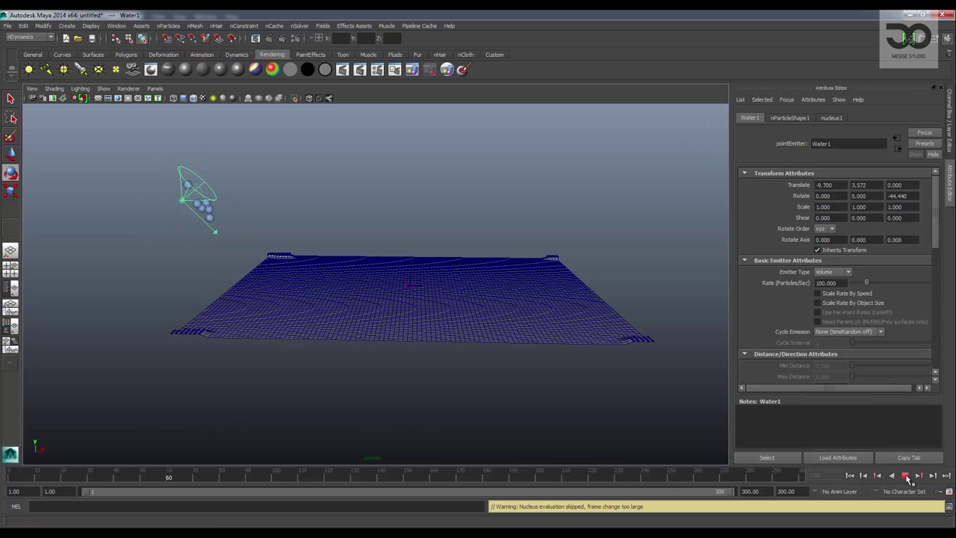
pyautogui.click(904, 476)
pyautogui.click(348, 235)
pyautogui.click(211, 217)
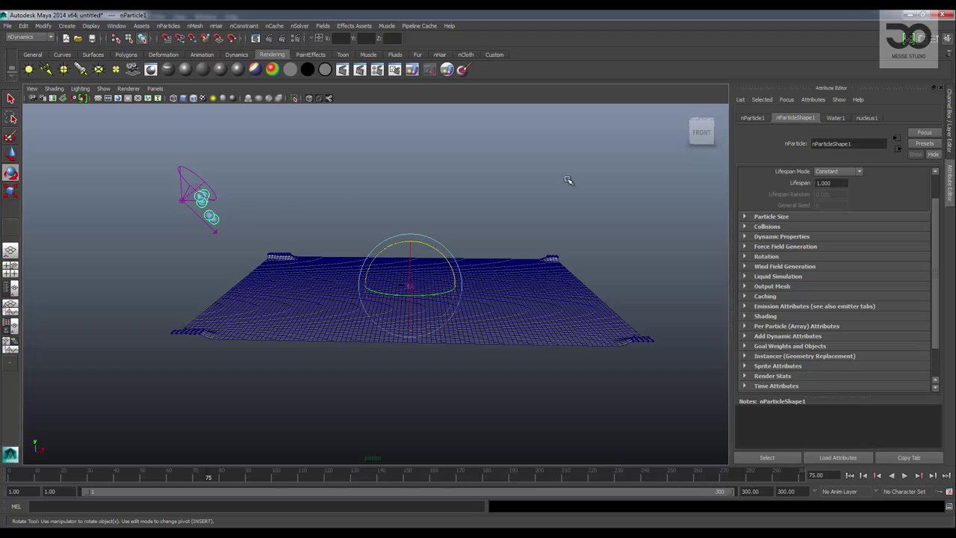
pyautogui.doubleClick(838, 183)
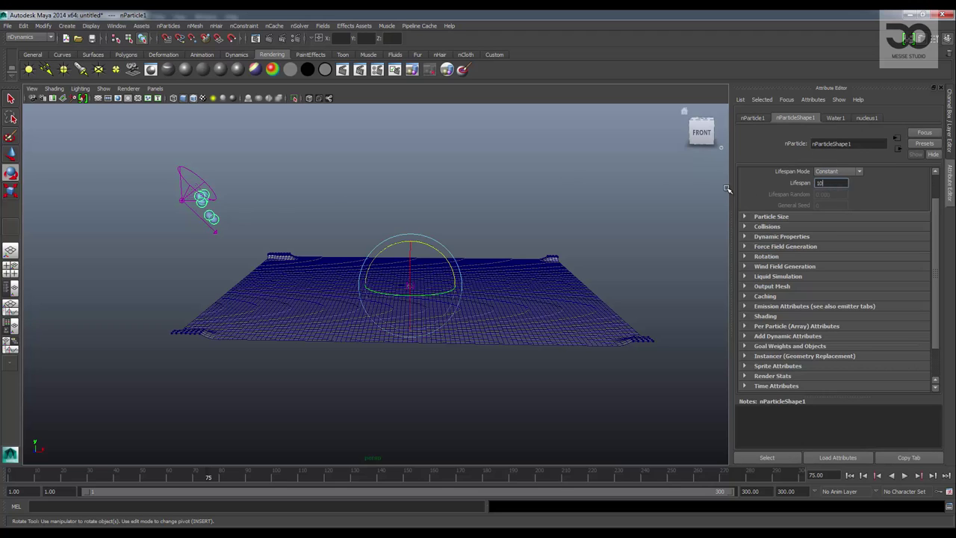
pyautogui.press('Return')
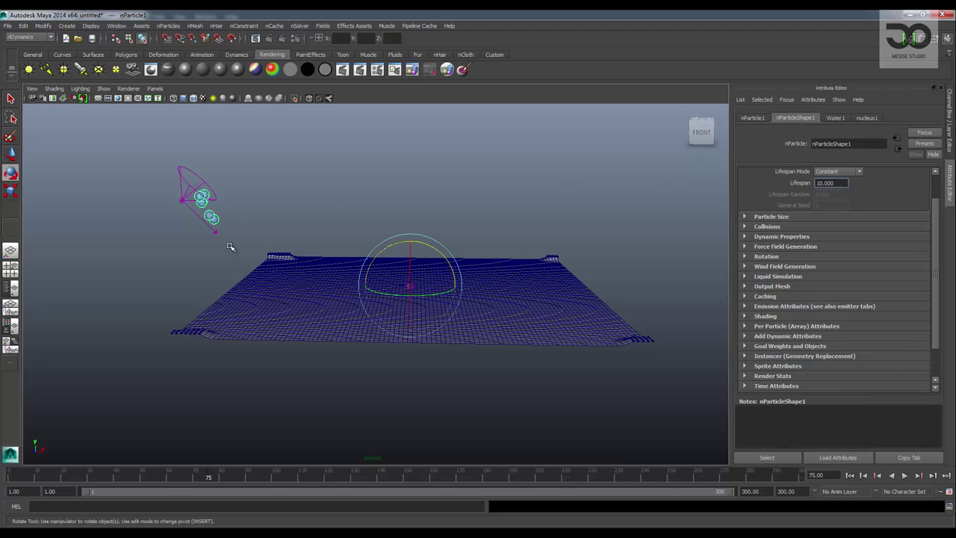
pyautogui.moveTo(838, 182); pyautogui.dragTo(770, 195)
pyautogui.write('2.000')
# Set the water particles' Particle Size radius to 0.1.
pyautogui.scroll(2, 804, 220)
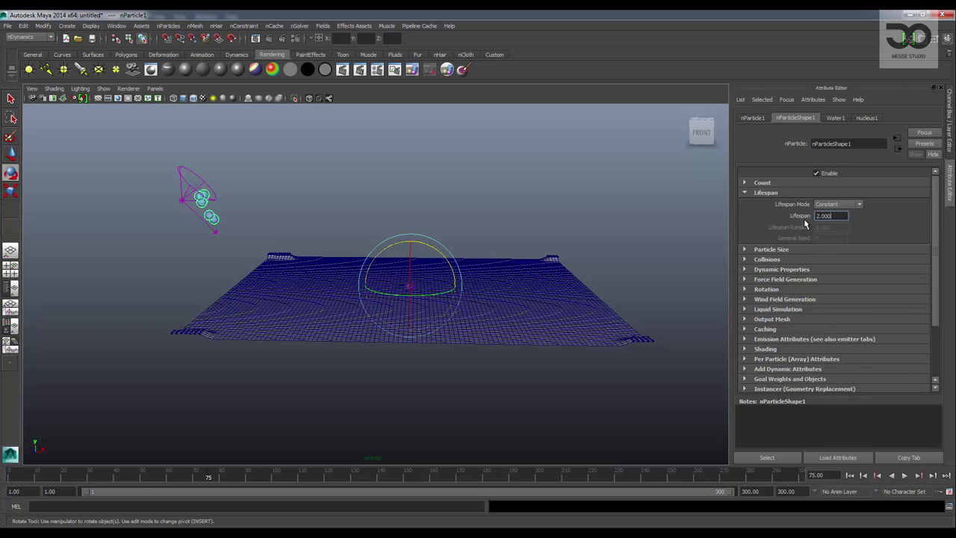
pyautogui.click(770, 249)
pyautogui.moveTo(835, 260); pyautogui.dragTo(815, 261)
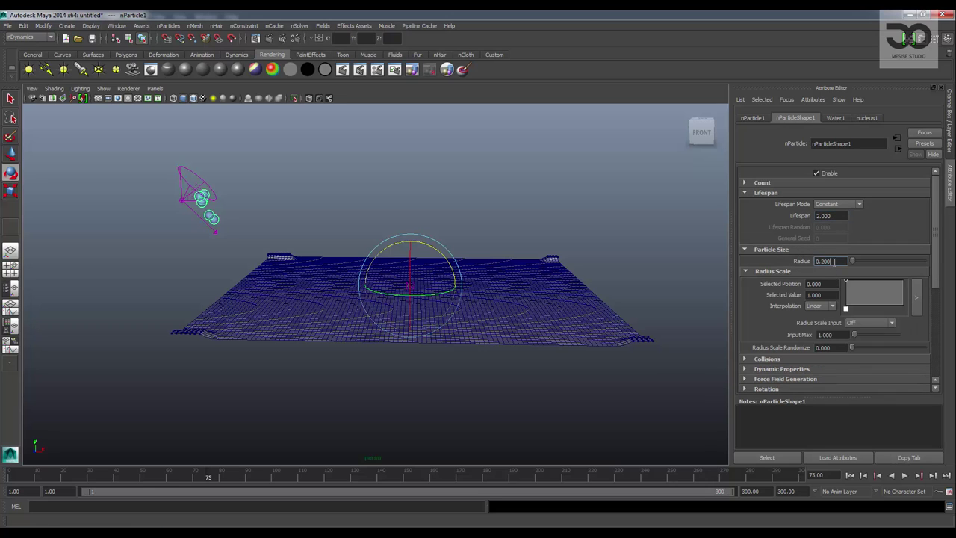
pyautogui.write('1')
pyautogui.press('Return')
# Raise the Water1 emitter rate to 3000 particles/sec and reselect the nParticle1 particles.
pyautogui.click(165, 166)
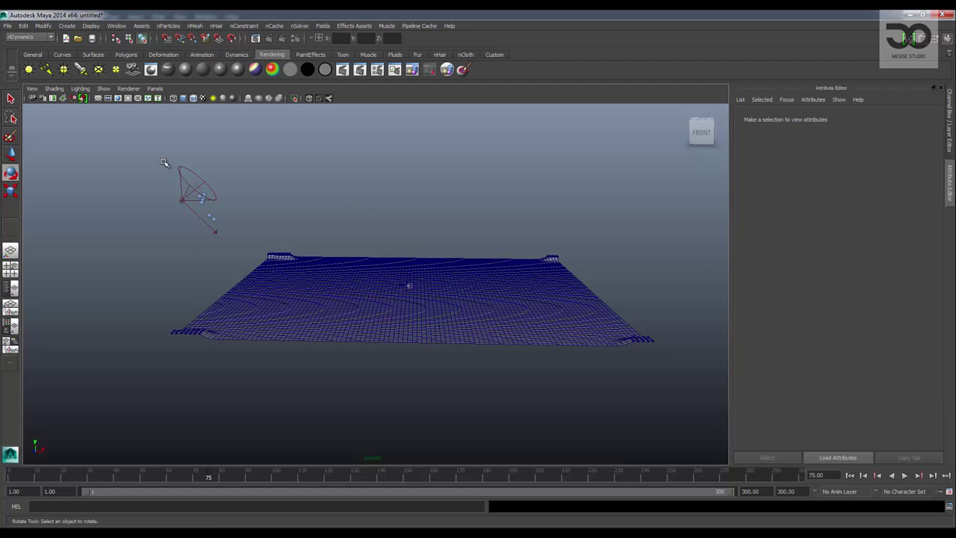
pyautogui.click(197, 194)
pyautogui.press('e')
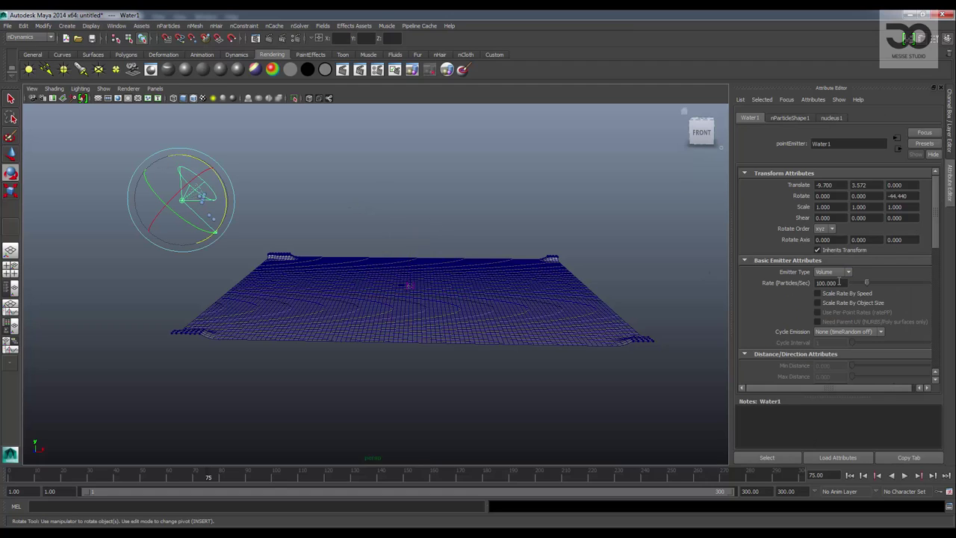
pyautogui.moveTo(838, 283); pyautogui.dragTo(773, 288)
pyautogui.write('000')
pyautogui.press('Return')
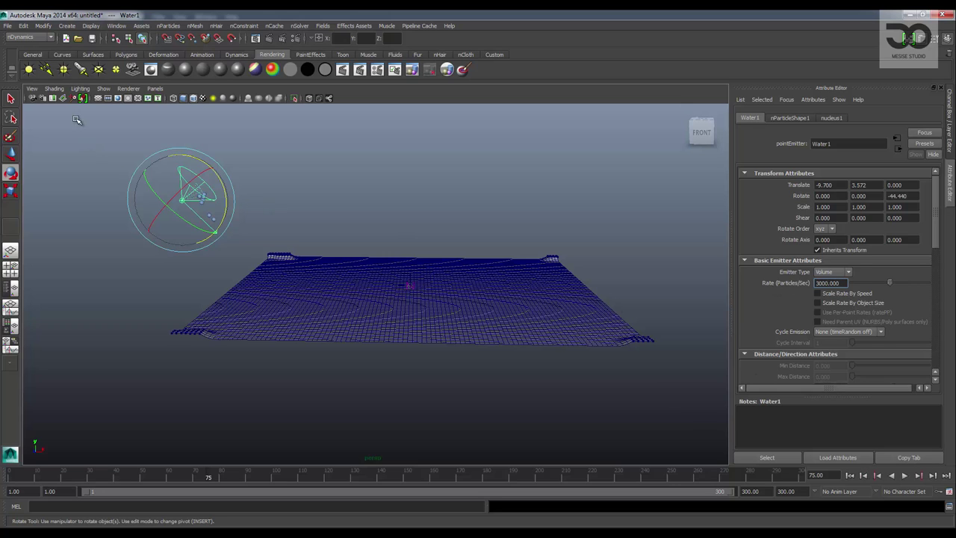
pyautogui.moveTo(77, 119)
pyautogui.mouseDown()
pyautogui.moveTo(690, 405)
pyautogui.moveTo(726, 435)
pyautogui.mouseUp()
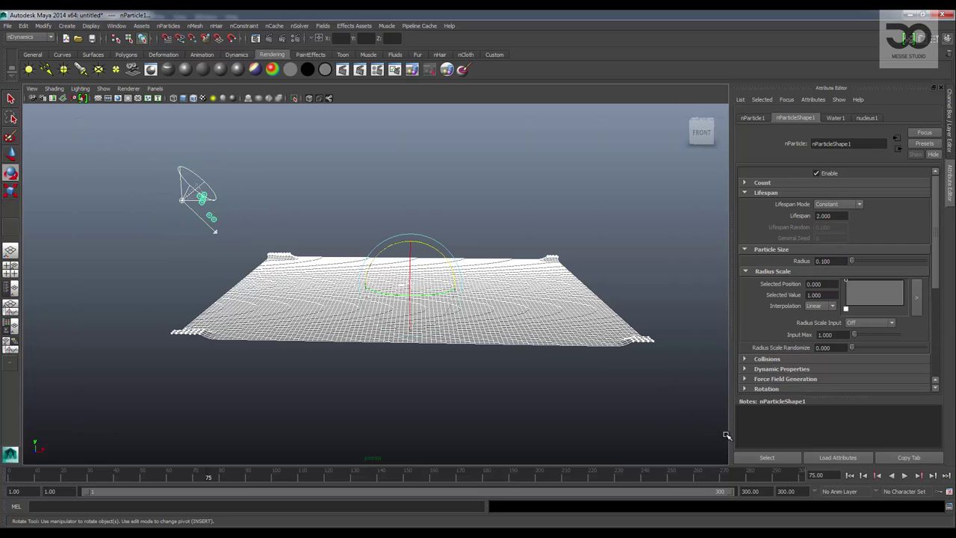
# Create a new nCache for the particles, overwriting the existing cache file.
pyautogui.click(270, 27)
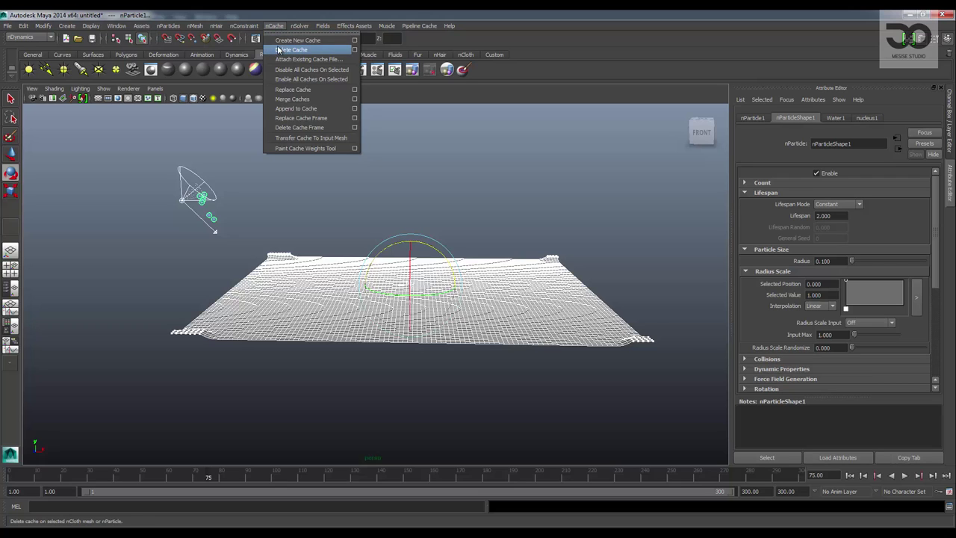
pyautogui.click(278, 43)
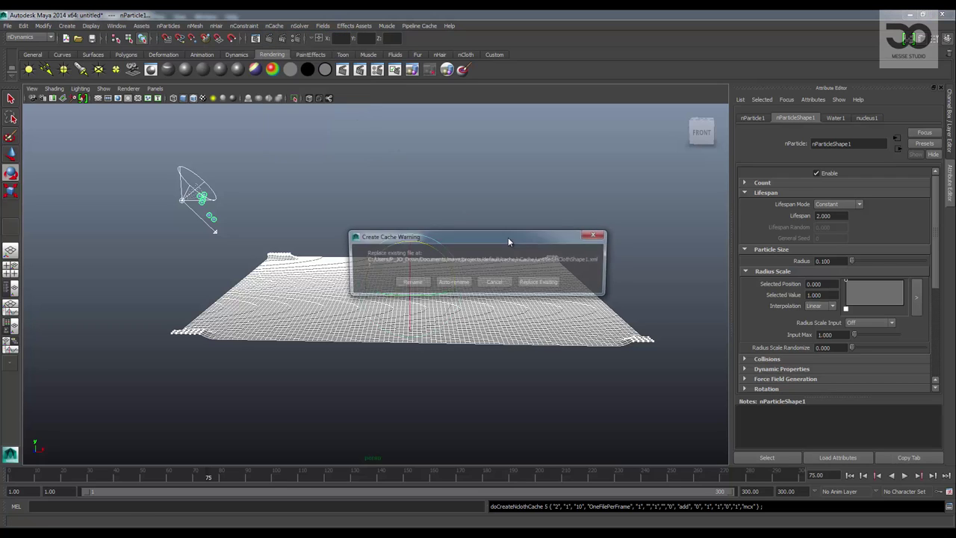
pyautogui.click(598, 236)
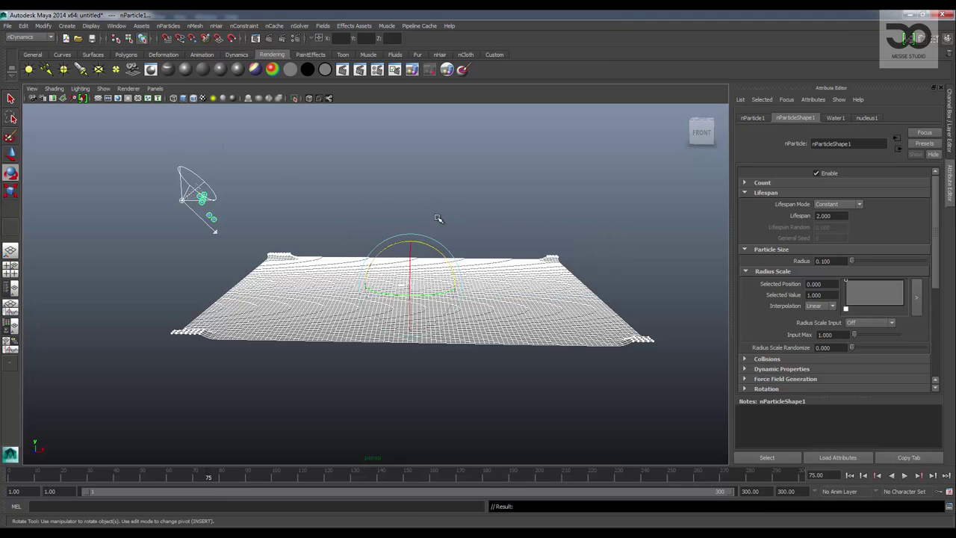
# Save the scene as WATER2.mb in the project's scenes folder.
pyautogui.hotkey('ctrl', 's')
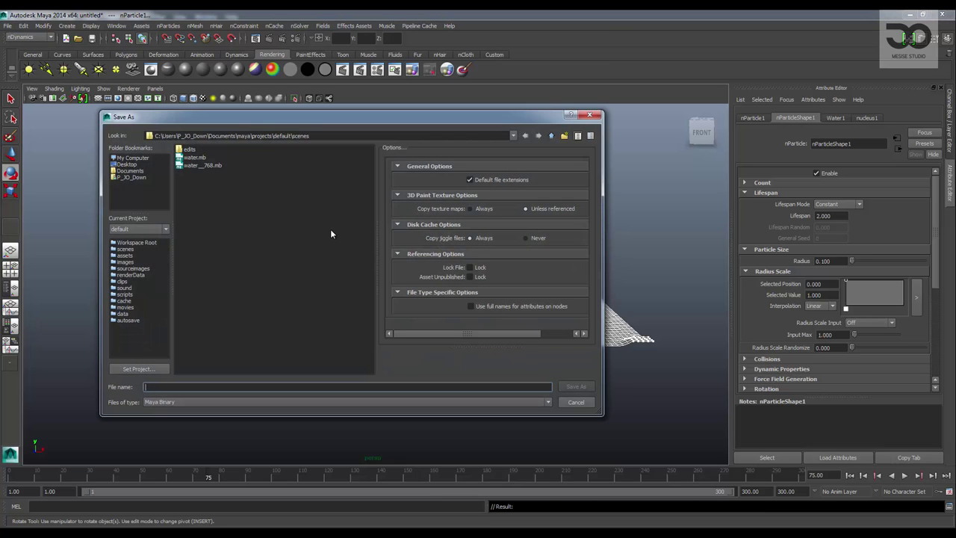
pyautogui.write('WATER2')
pyautogui.press('Return')
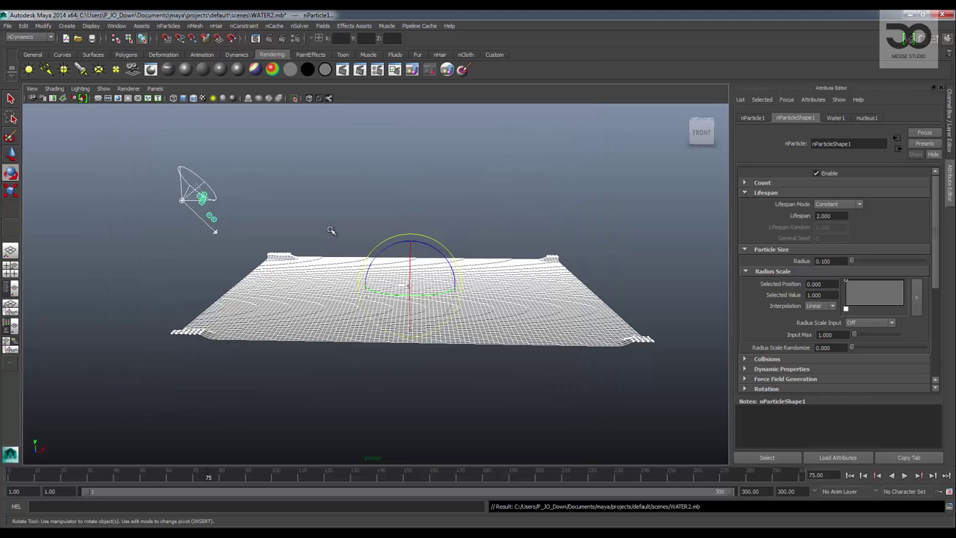
pyautogui.click(273, 26)
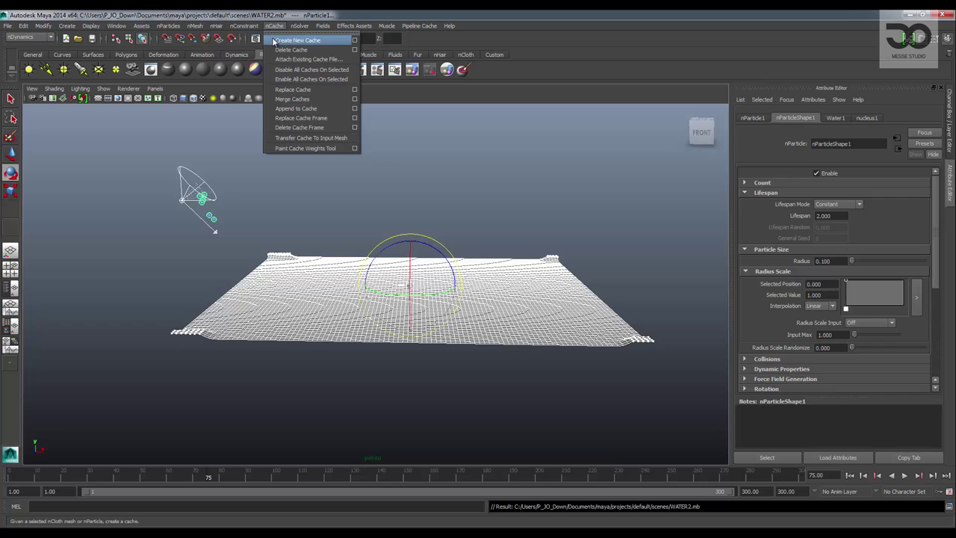
# Create a new nCache for the cloth and water particles, simulating through frame 300.
pyautogui.click(293, 39)
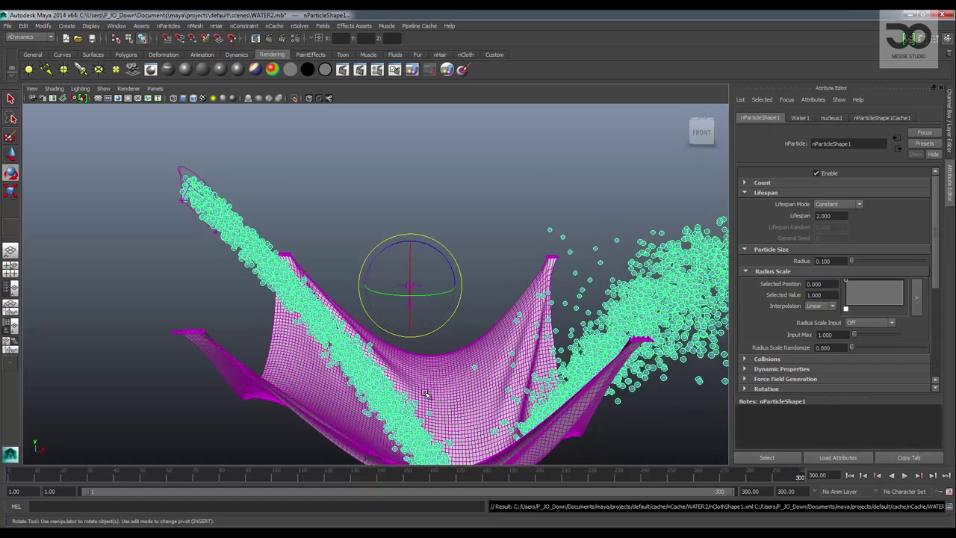
# Play back the cached simulation, orbiting to watch the water stream hit the cloth.
pyautogui.moveTo(426, 393)
pyautogui.keyDown('alt'); pyautogui.mouseDown()
pyautogui.moveTo(320, 326)
pyautogui.moveTo(413, 301)
pyautogui.moveTo(403, 256)
pyautogui.moveTo(291, 280)
pyautogui.moveTo(376, 209)
pyautogui.moveTo(277, 330)
pyautogui.mouseUp(); pyautogui.keyUp('alt')
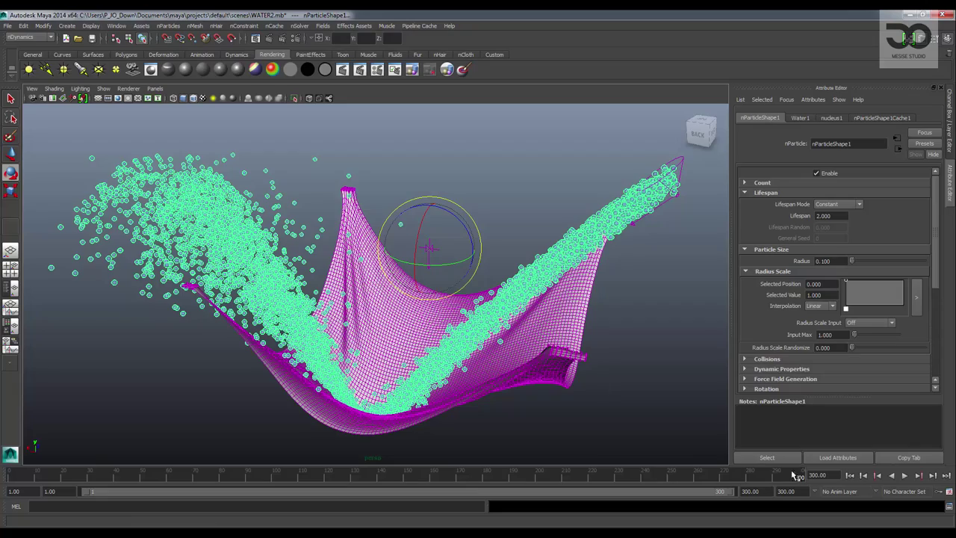
pyautogui.click(904, 475)
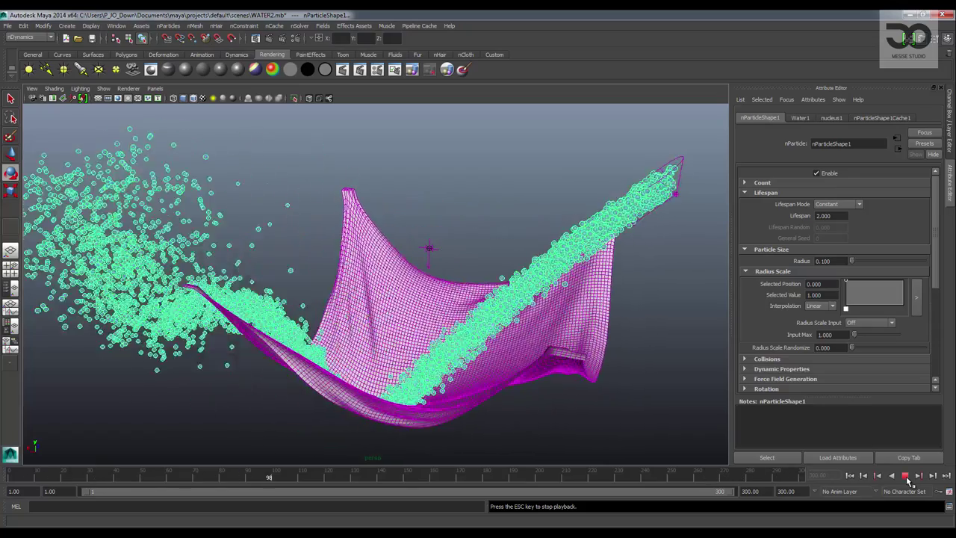
pyautogui.keyDown('alt'); pyautogui.moveTo(363, 316); pyautogui.dragTo(353, 321); pyautogui.keyUp('alt')
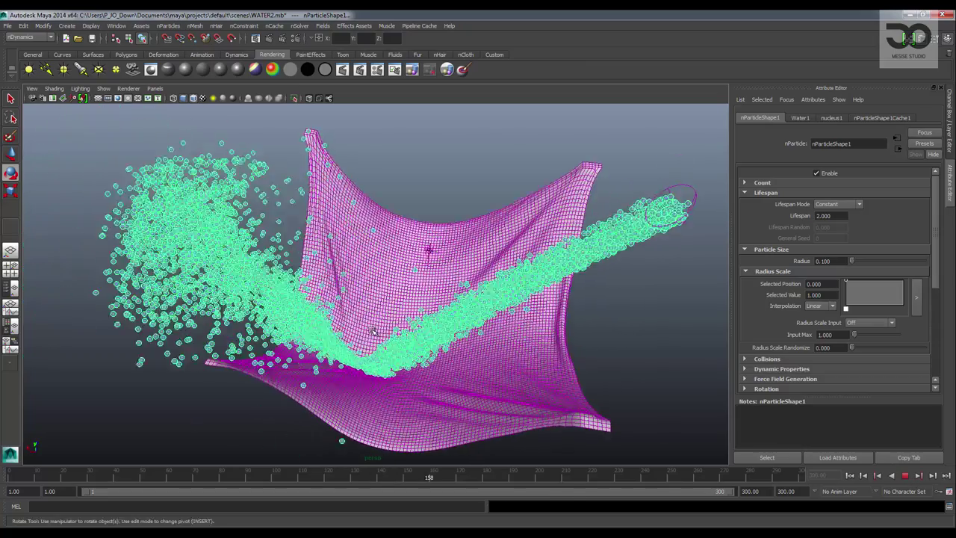
# Stop playback at frame 212, select the water particles, and test-render the frame.
pyautogui.press('Escape')
pyautogui.press('e')
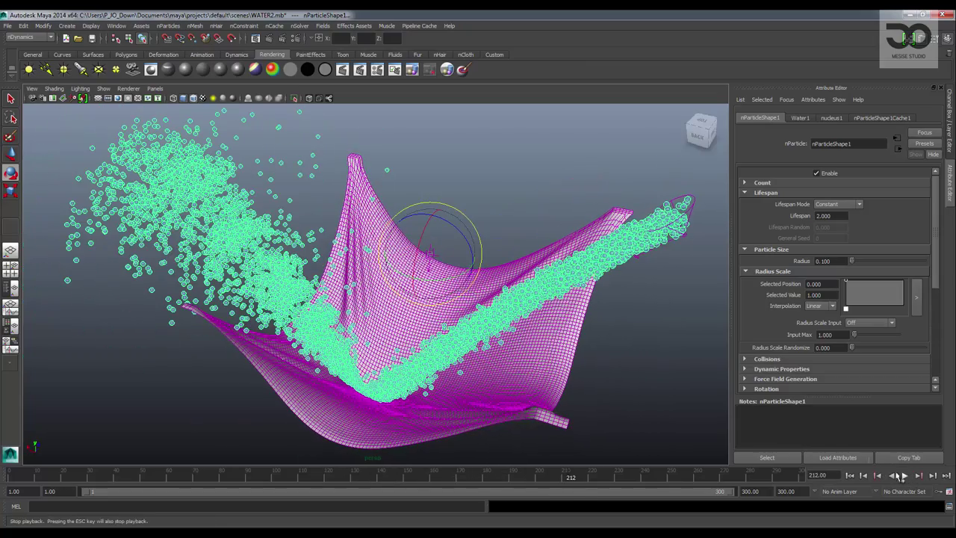
pyautogui.click(459, 158)
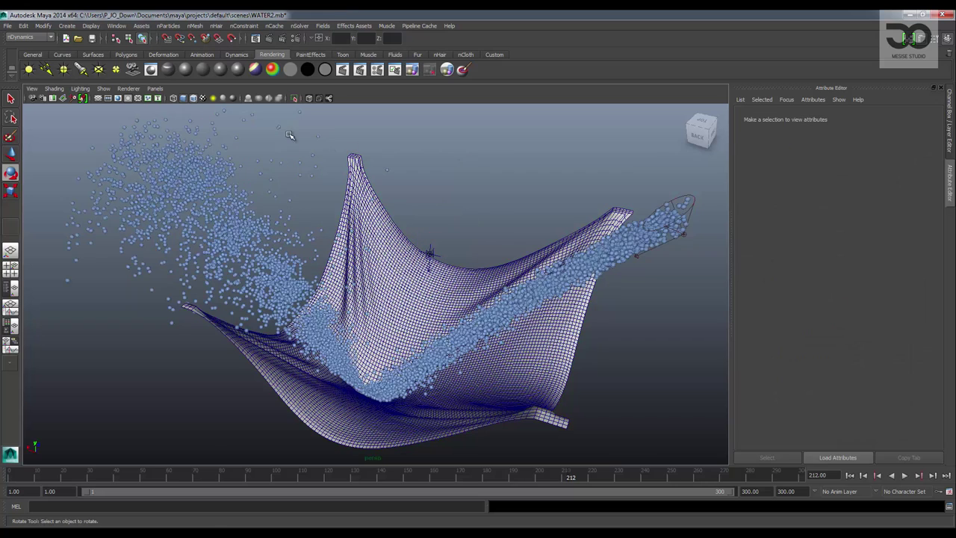
pyautogui.click(231, 167)
pyautogui.click(269, 38)
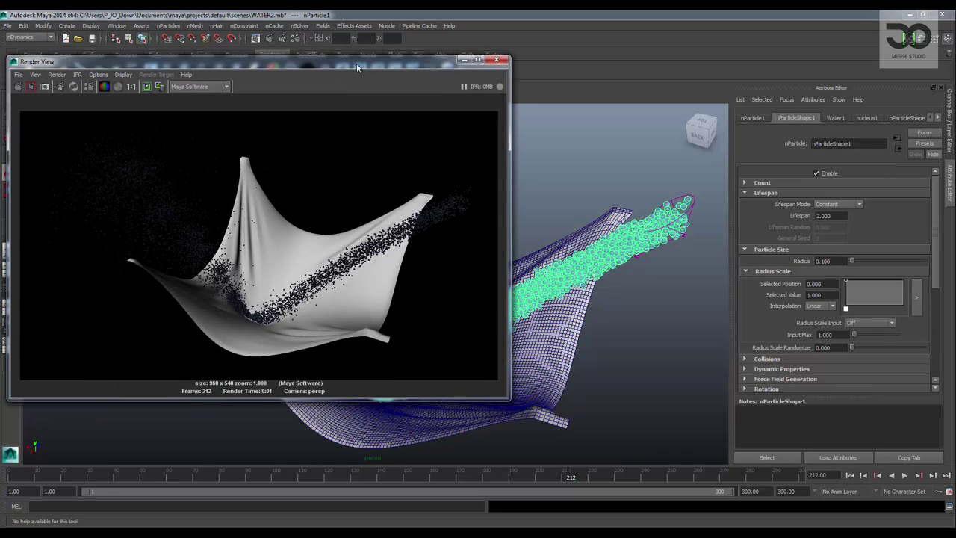
pyautogui.moveTo(359, 60)
pyautogui.mouseDown()
pyautogui.moveTo(366, 71)
pyautogui.moveTo(0, 75)
pyautogui.mouseUp()
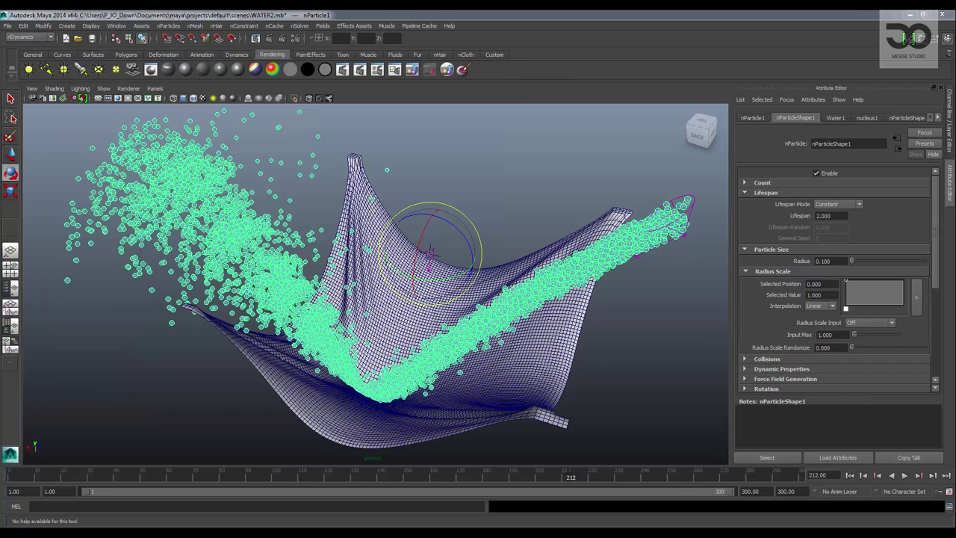
# Add a directional light above the cloth, angle it downward, and re-render frame 212.
pyautogui.click(47, 72)
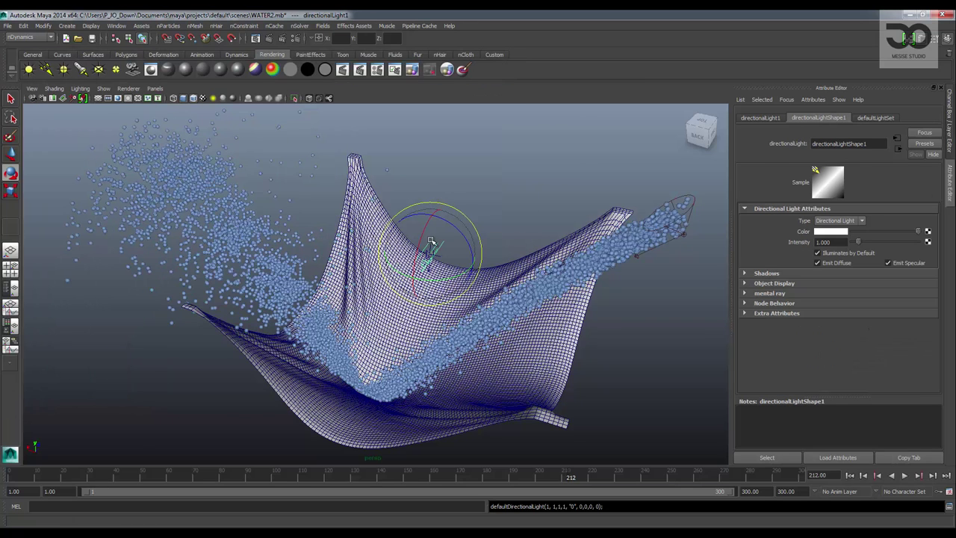
pyautogui.press('w')
pyautogui.moveTo(428, 230)
pyautogui.mouseDown()
pyautogui.moveTo(432, 163)
pyautogui.moveTo(427, 283)
pyautogui.mouseUp()
pyautogui.press('e')
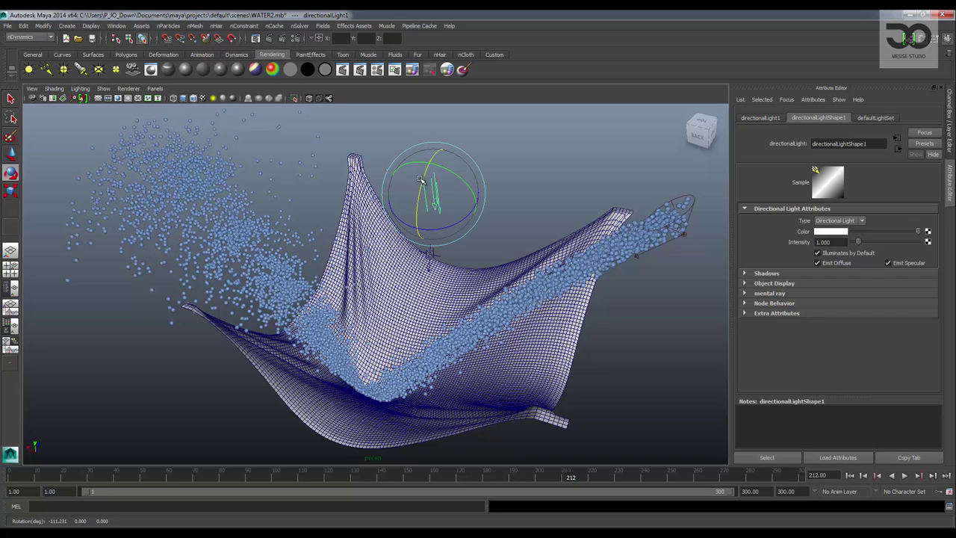
pyautogui.moveTo(421, 180); pyautogui.dragTo(421, 197)
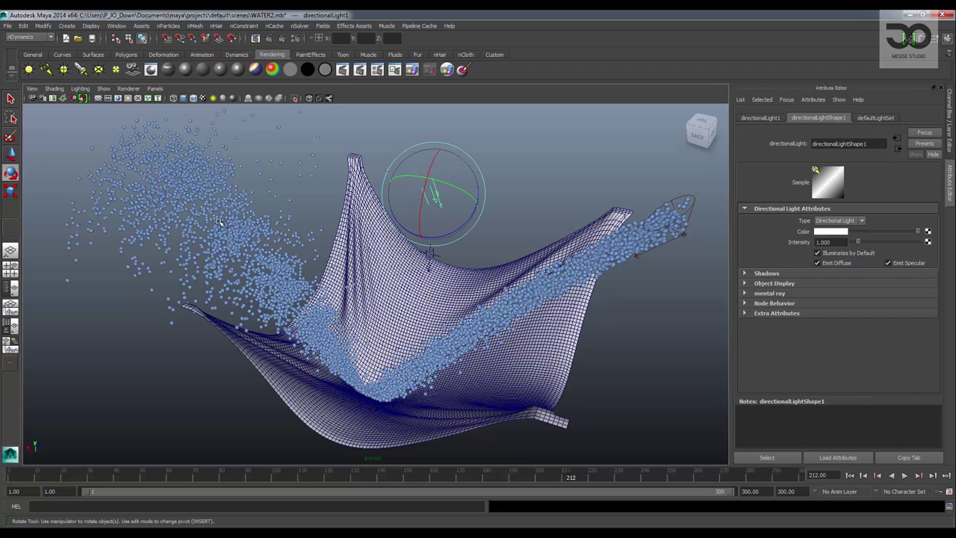
pyautogui.click(268, 38)
pyautogui.moveTo(427, 86); pyautogui.dragTo(460, 89)
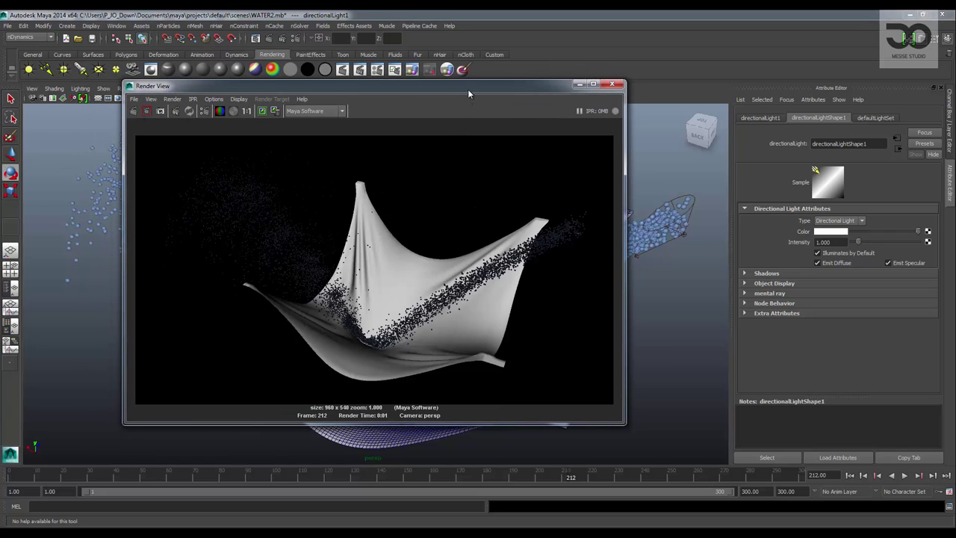
pyautogui.moveTo(468, 89); pyautogui.dragTo(0, 75)
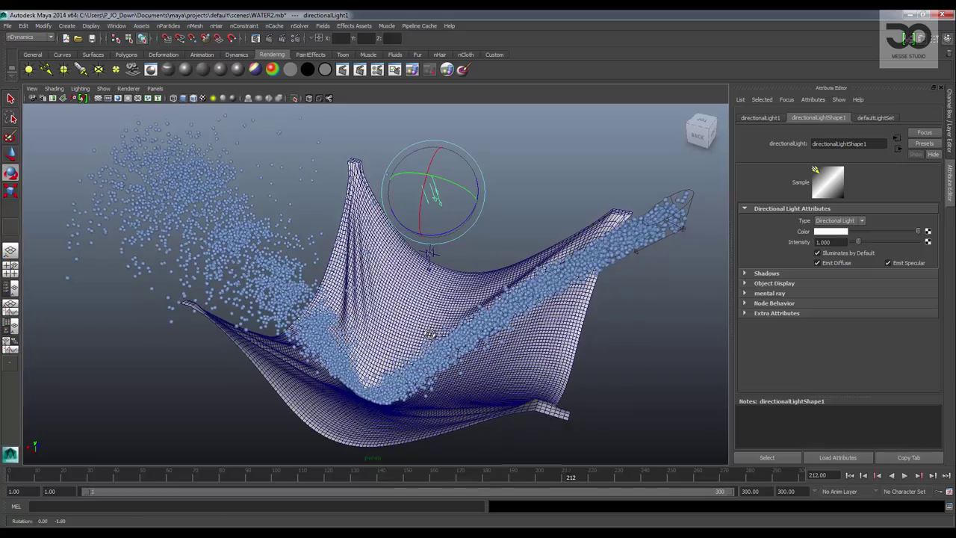
# Zoom in on the selected water particles and test-render a close-up.
pyautogui.click(624, 244)
pyautogui.scroll(3, 463, 237)
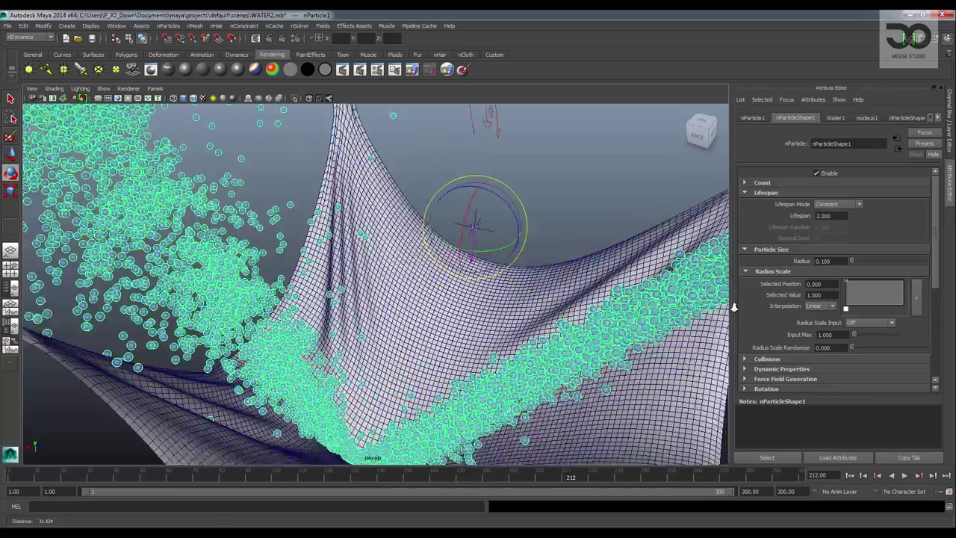
pyautogui.scroll(3, 463, 237)
pyautogui.scroll(3, 463, 237)
pyautogui.scroll(3, 463, 238)
pyautogui.scroll(2, 463, 237)
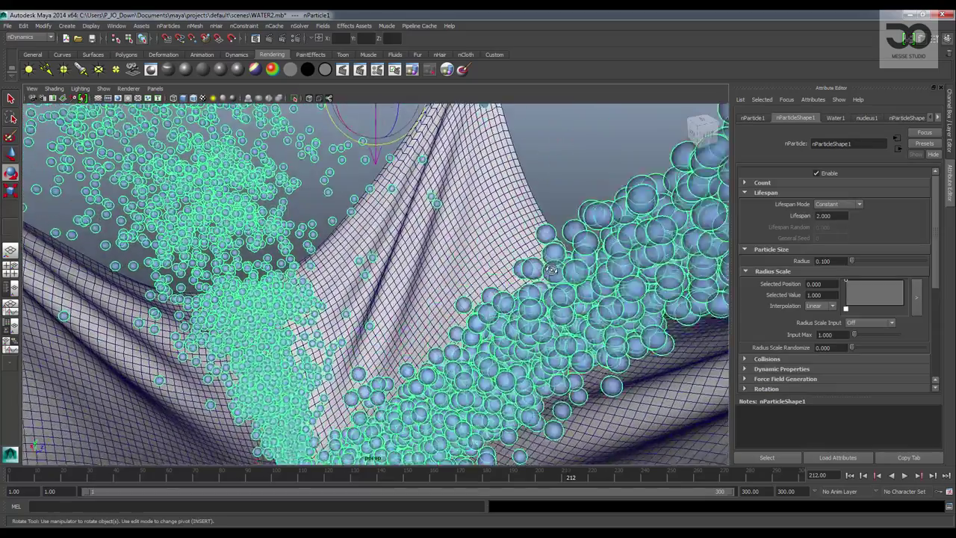
pyautogui.scroll(2, 463, 237)
pyautogui.scroll(2, 526, 234)
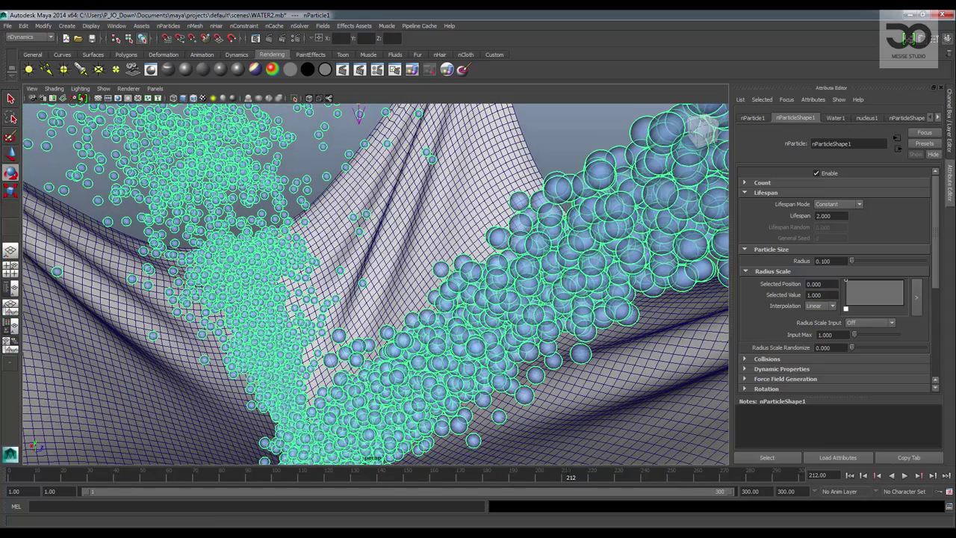
pyautogui.click(269, 38)
pyautogui.click(43, 114)
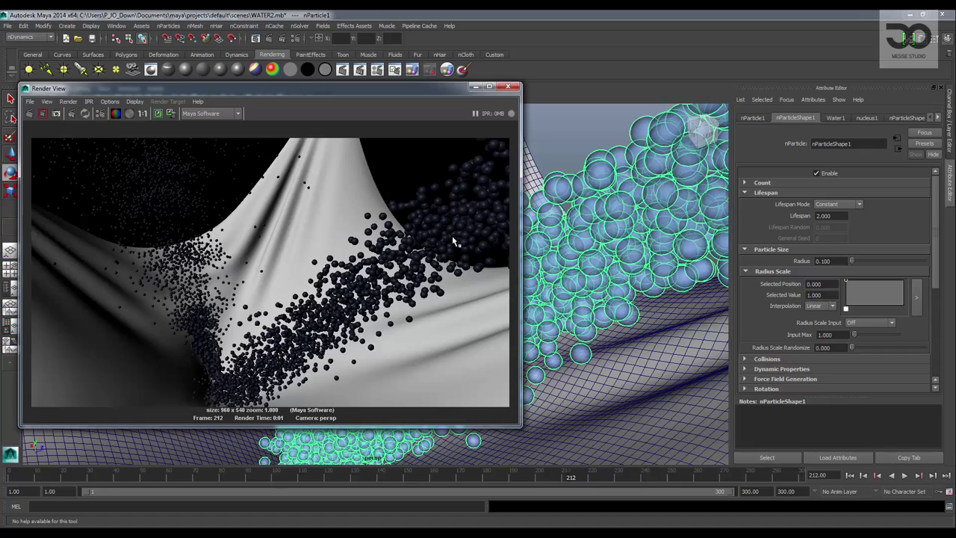
pyautogui.click(508, 86)
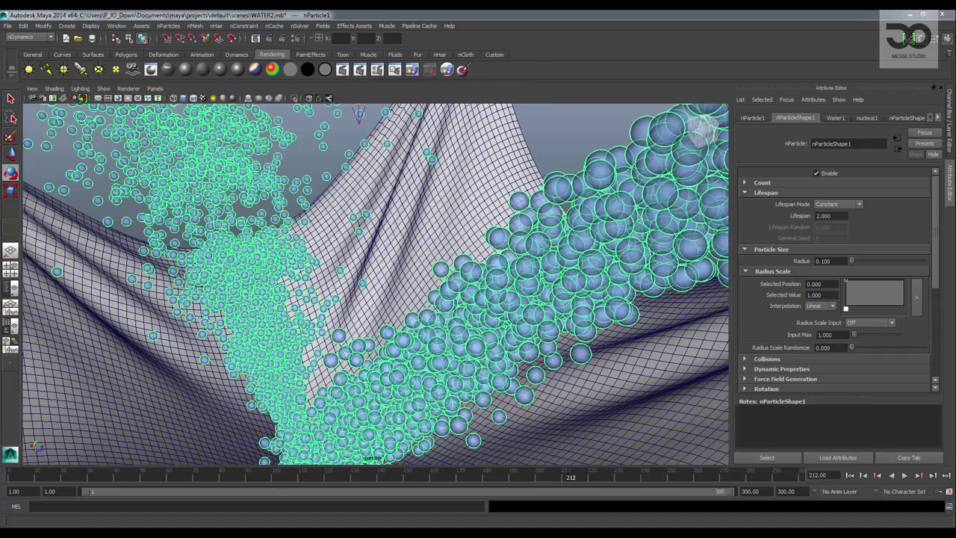
# Set the water particles' radius to 0.300.
pyautogui.keyDown('alt'); pyautogui.moveTo(373, 284); pyautogui.dragTo(298, 262); pyautogui.keyUp('alt')
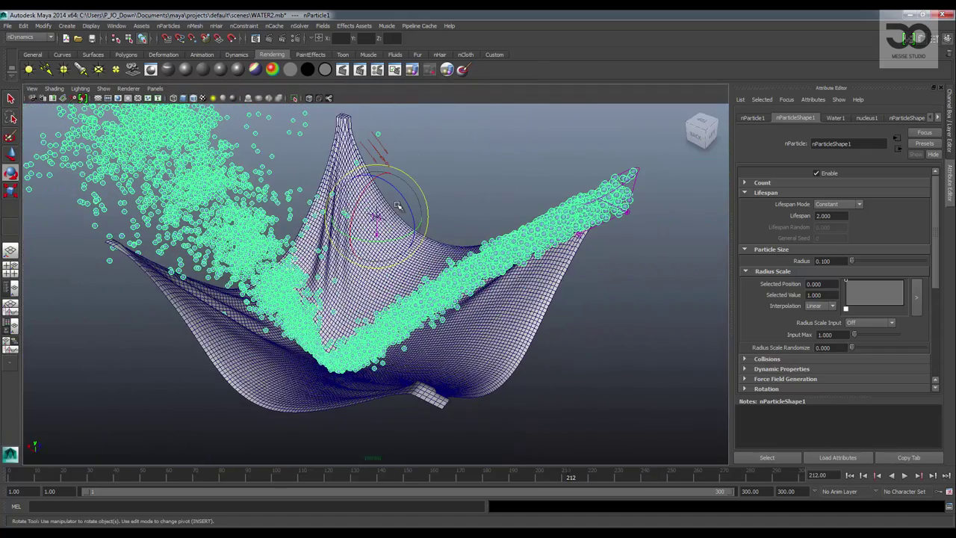
pyautogui.keyDown('alt'); pyautogui.moveTo(552, 213); pyautogui.dragTo(504, 227); pyautogui.keyUp('alt')
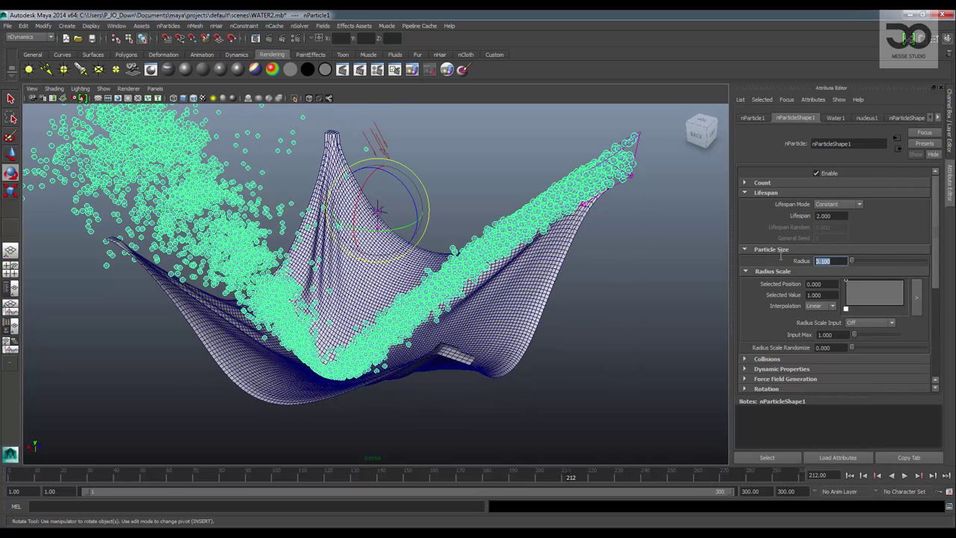
pyautogui.write('0.3')
pyautogui.press('Return')
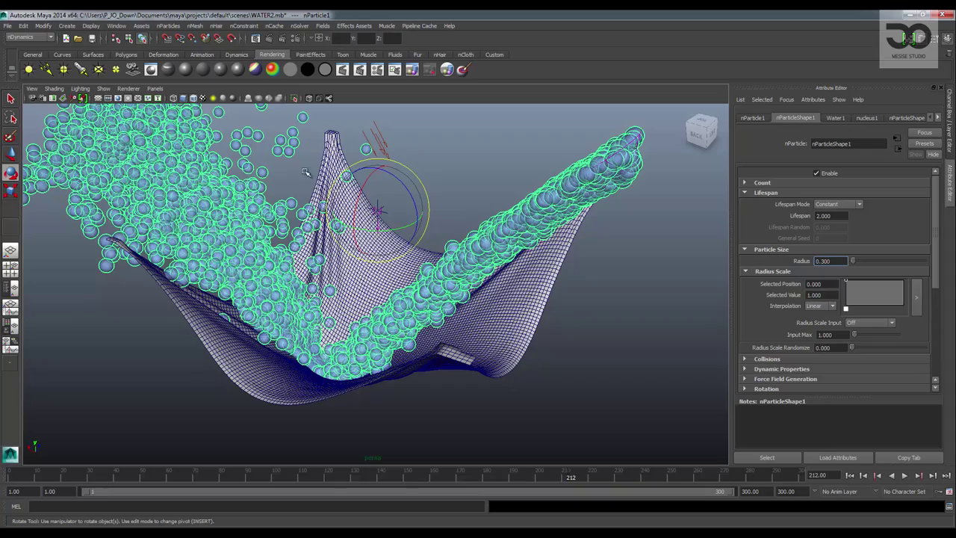
# Test-render frame 212 to check the enlarged droplets, then clear the selection.
pyautogui.keyDown('alt'); pyautogui.moveTo(305, 173); pyautogui.dragTo(311, 186, button='right'); pyautogui.keyUp('alt')
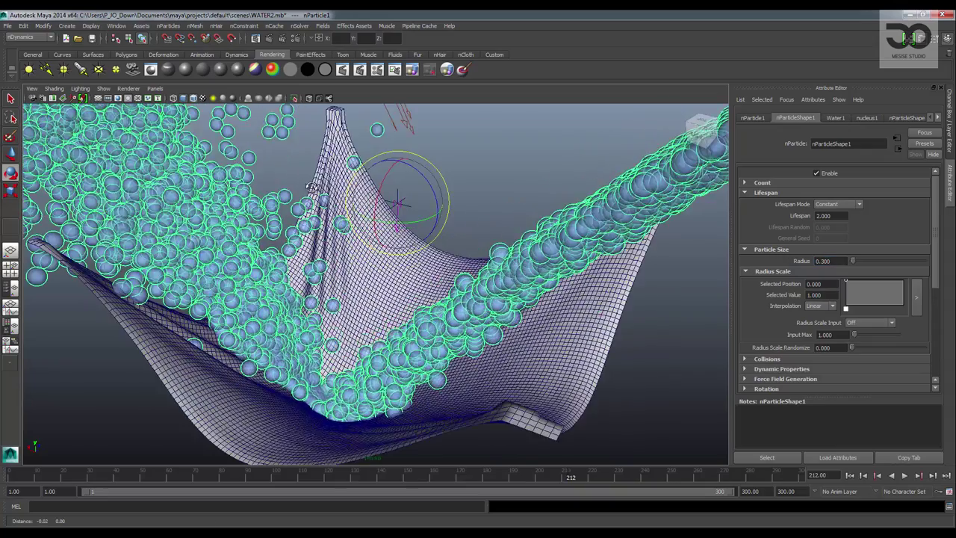
pyautogui.keyDown('alt'); pyautogui.moveTo(312, 187); pyautogui.dragTo(282, 186); pyautogui.keyUp('alt')
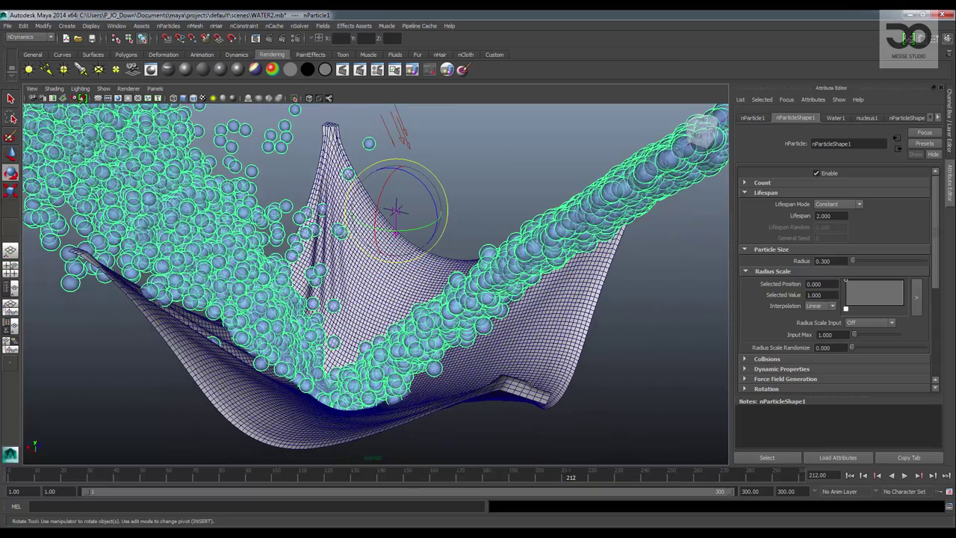
pyautogui.click(255, 39)
pyautogui.moveTo(257, 93); pyautogui.dragTo(374, 91)
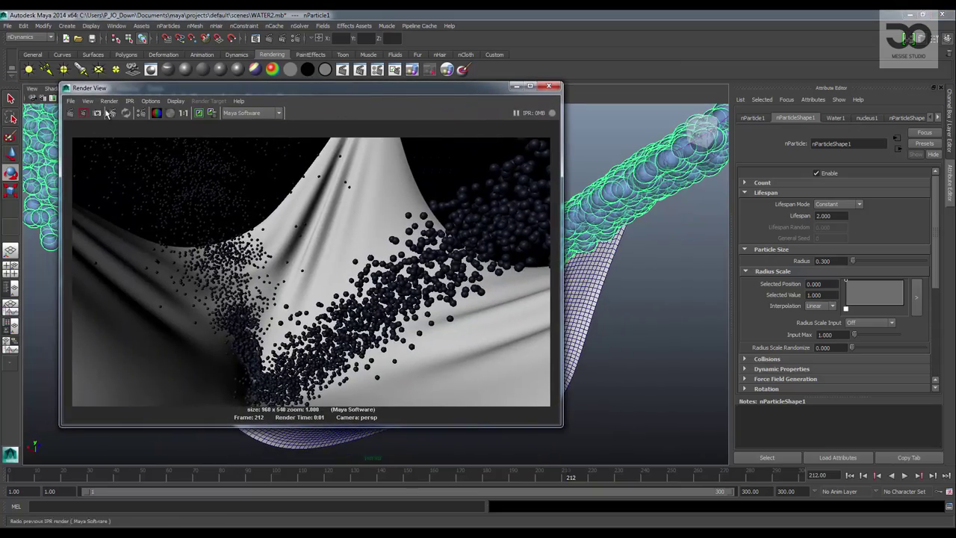
pyautogui.click(71, 113)
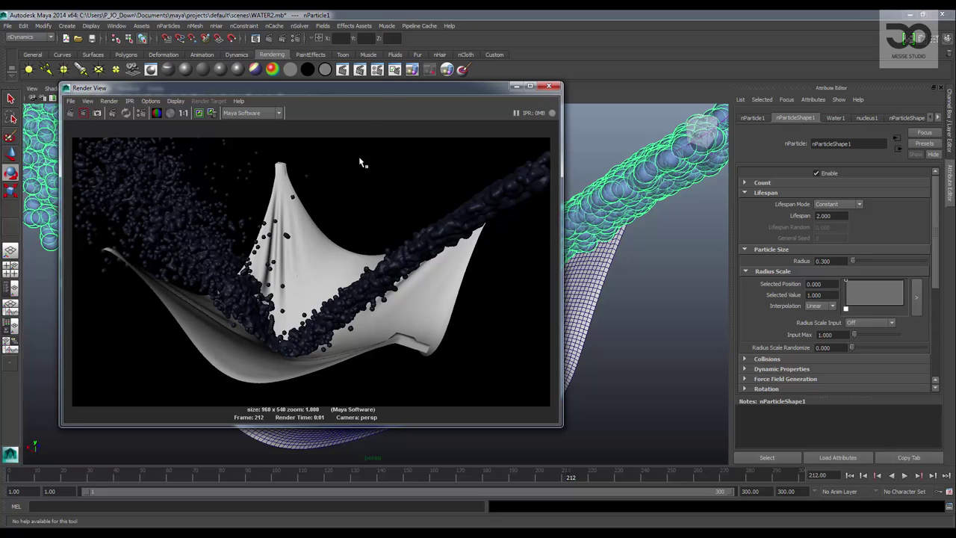
pyautogui.click(549, 86)
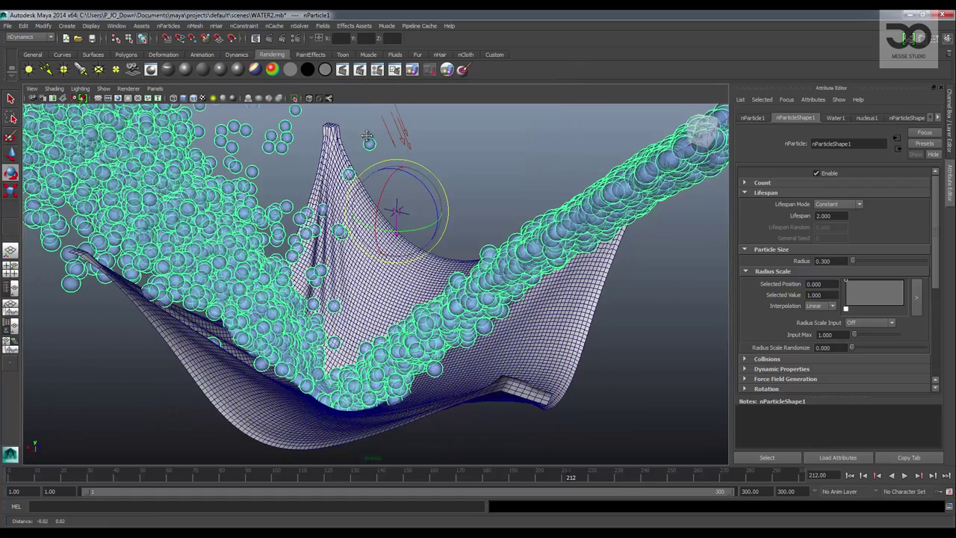
pyautogui.moveTo(357, 111)
pyautogui.keyDown('alt'); pyautogui.mouseDown()
pyautogui.moveTo(361, 137)
pyautogui.moveTo(430, 141)
pyautogui.mouseUp(); pyautogui.keyUp('alt')
pyautogui.click(448, 151)
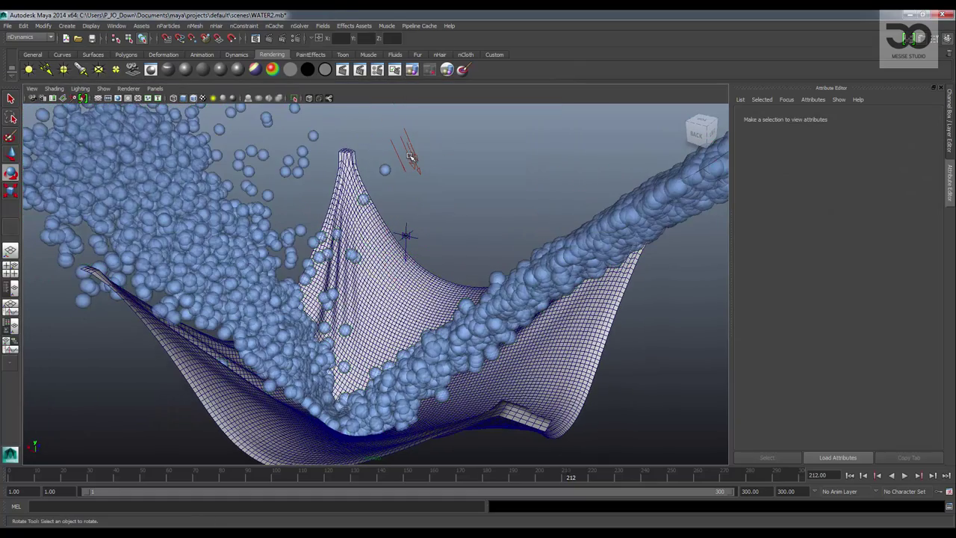
# Review the Render Options in Render Settings and test-render frame 212.
pyautogui.click(410, 156)
pyautogui.keyDown('alt'); pyautogui.moveTo(501, 215); pyautogui.dragTo(322, 113); pyautogui.keyUp('alt')
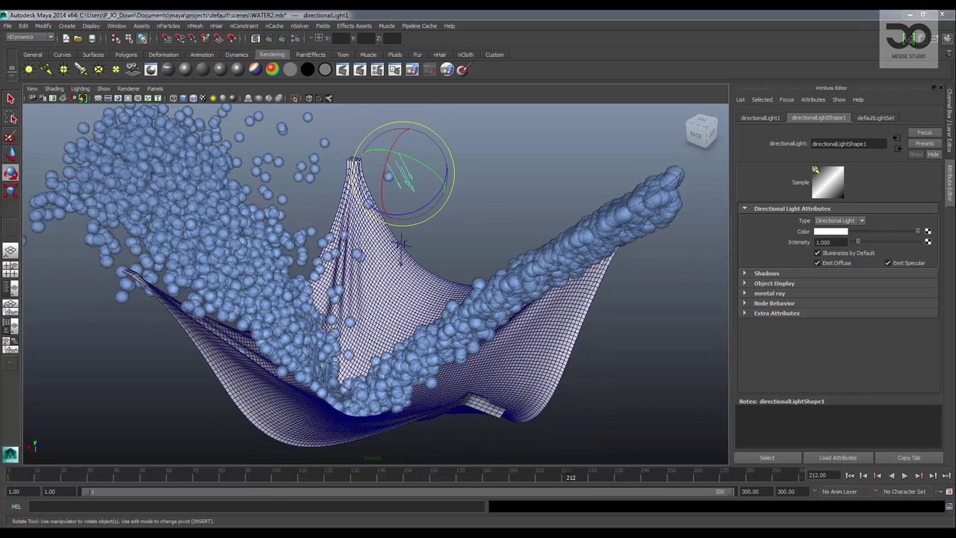
pyautogui.click(282, 38)
pyautogui.scroll(-5, 140, 351)
pyautogui.scroll(-5, 141, 351)
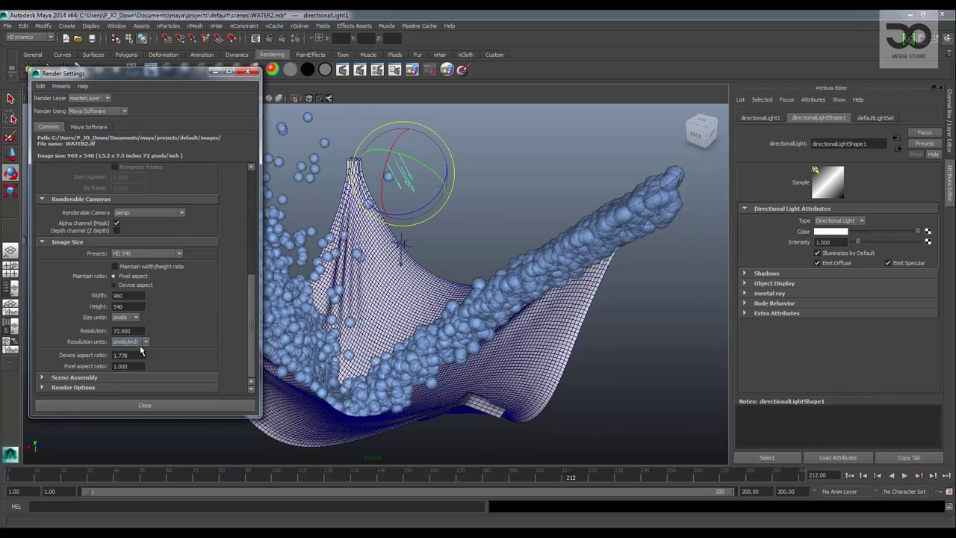
pyautogui.click(89, 388)
pyautogui.scroll(-3, 142, 368)
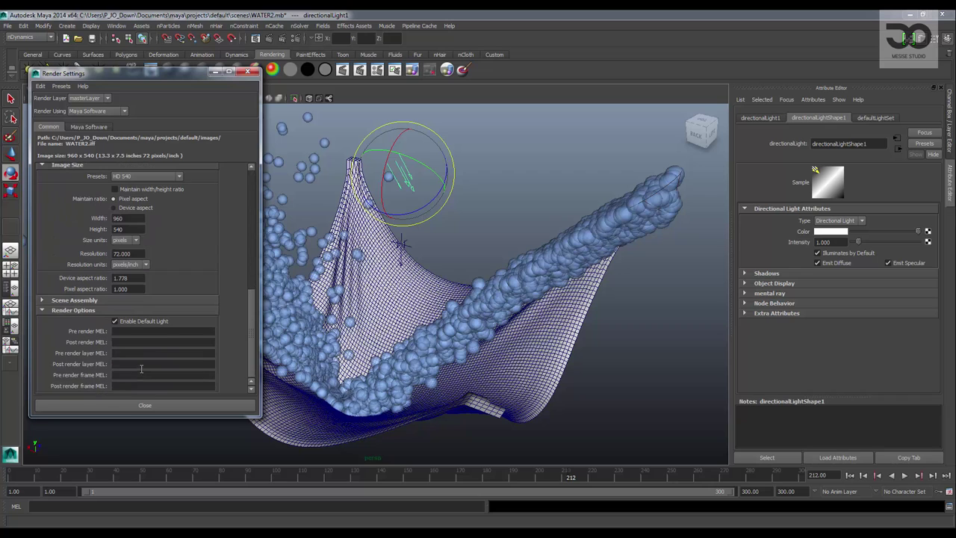
pyautogui.click(153, 405)
pyautogui.click(256, 38)
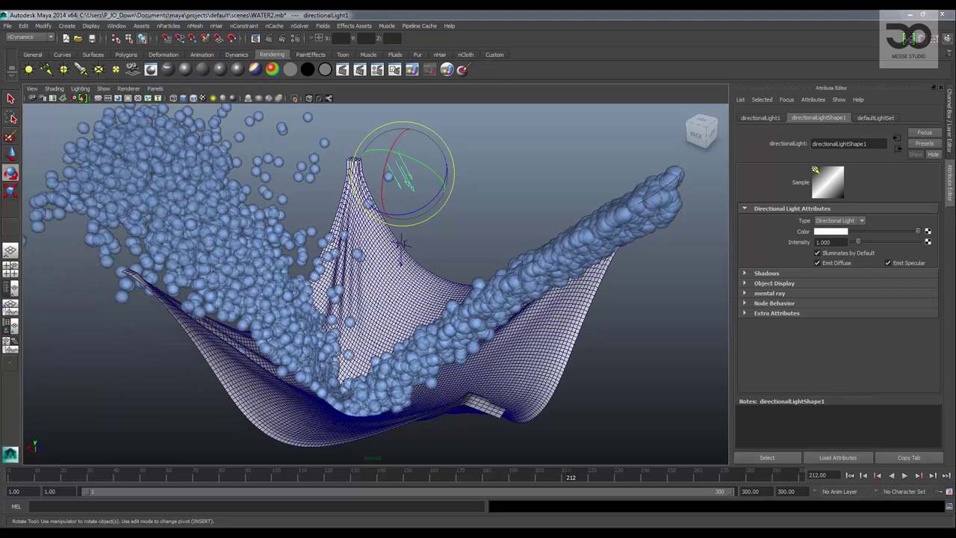
pyautogui.click(11, 108)
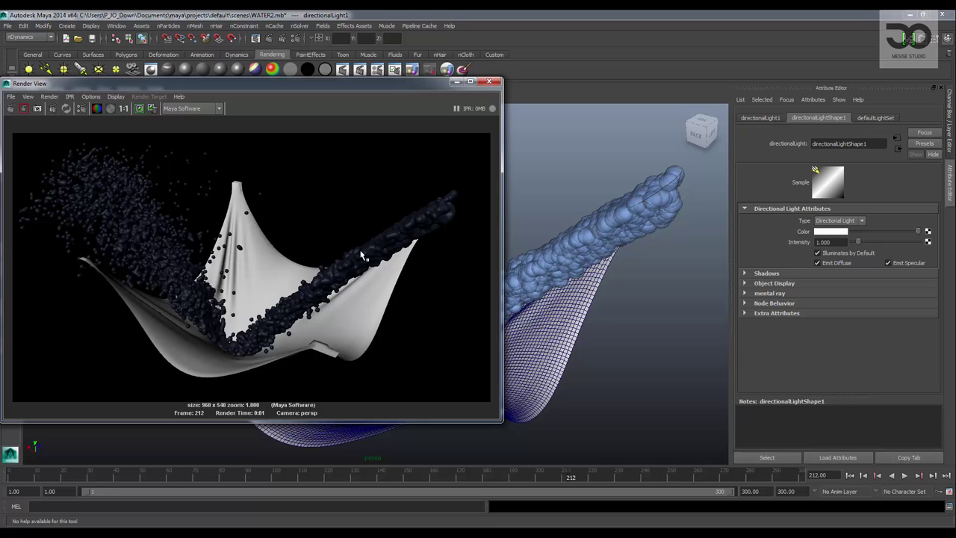
pyautogui.click(490, 80)
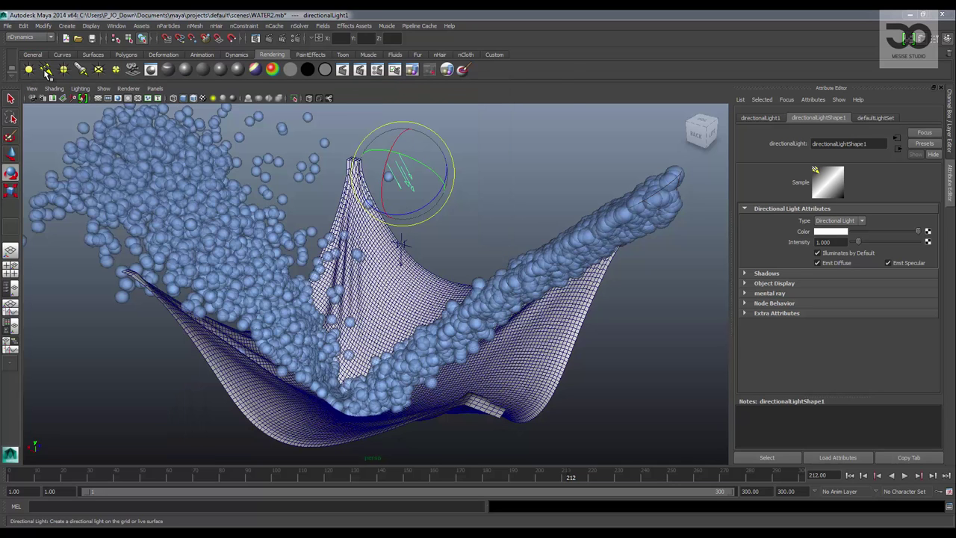
# Add an ambient light, re-render frame 212, and select the nParticle water.
pyautogui.click(27, 69)
pyautogui.press('w')
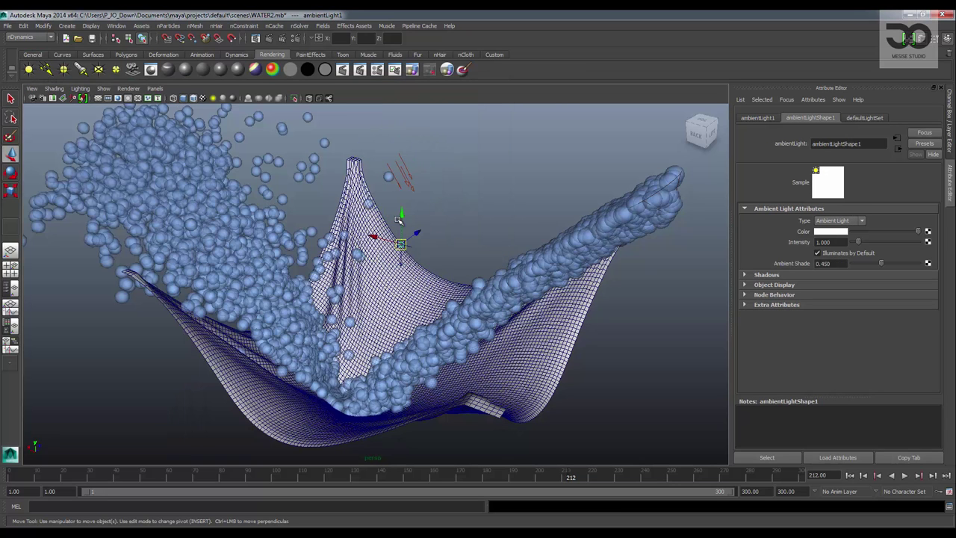
pyautogui.click(397, 108)
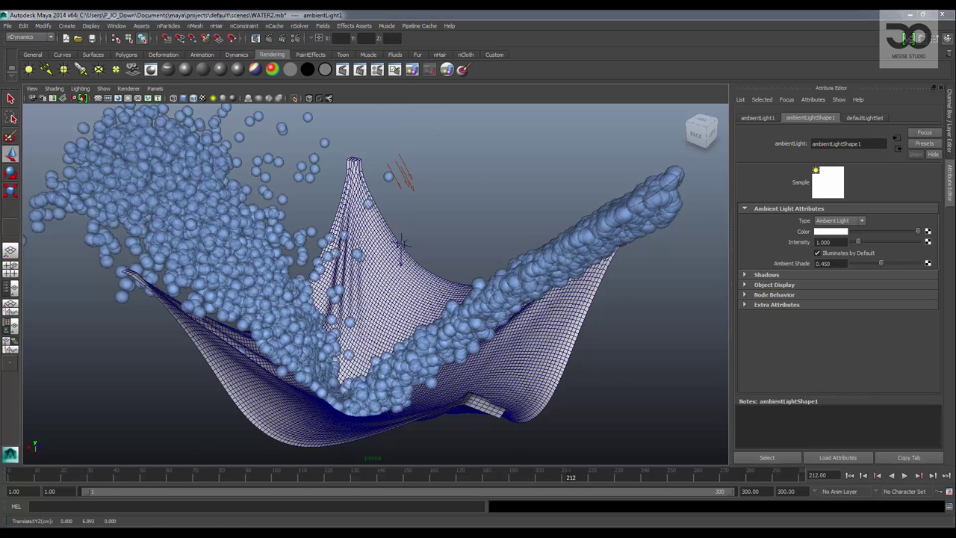
pyautogui.click(255, 38)
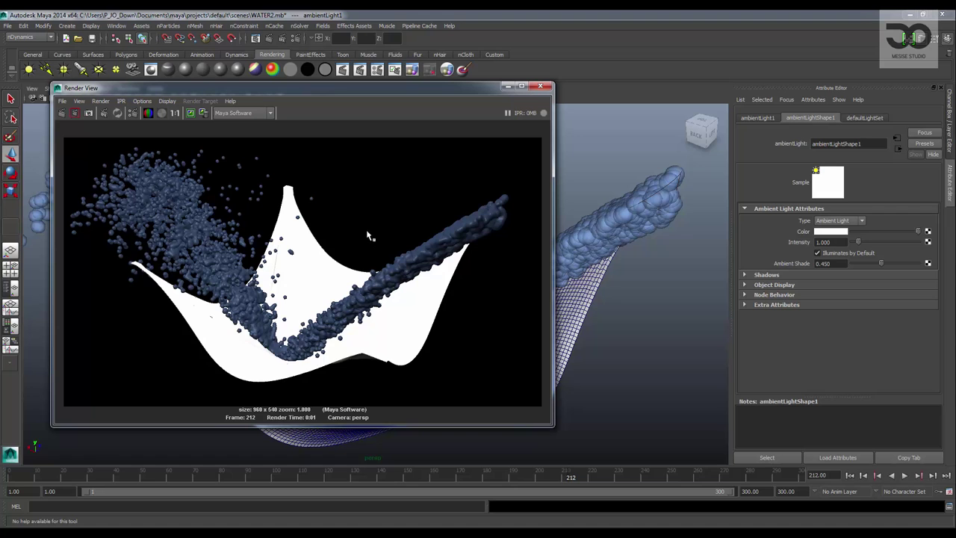
pyautogui.moveTo(431, 106); pyautogui.dragTo(0, 120)
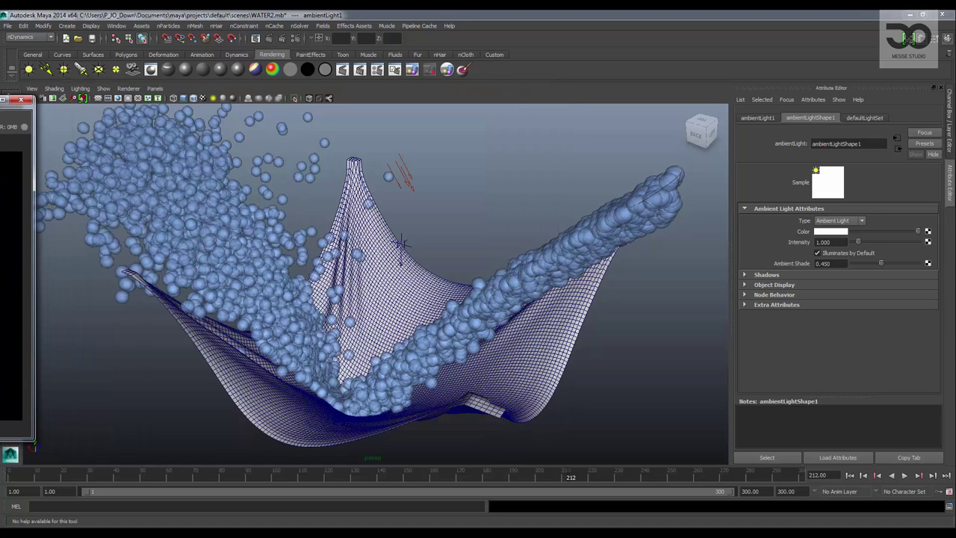
pyautogui.click(586, 240)
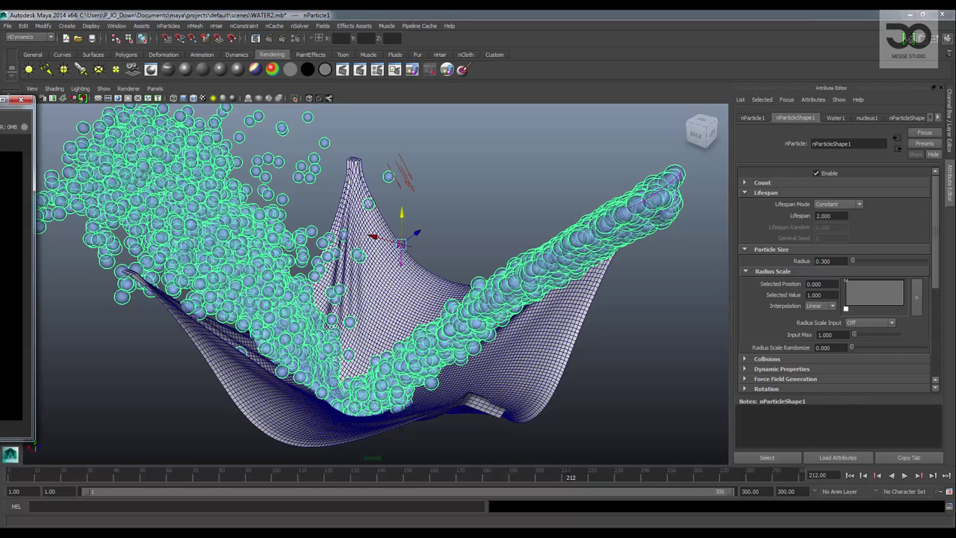
# Create a new Blinn material in Hypershade and assign it to the nParticle water.
pyautogui.click(151, 70)
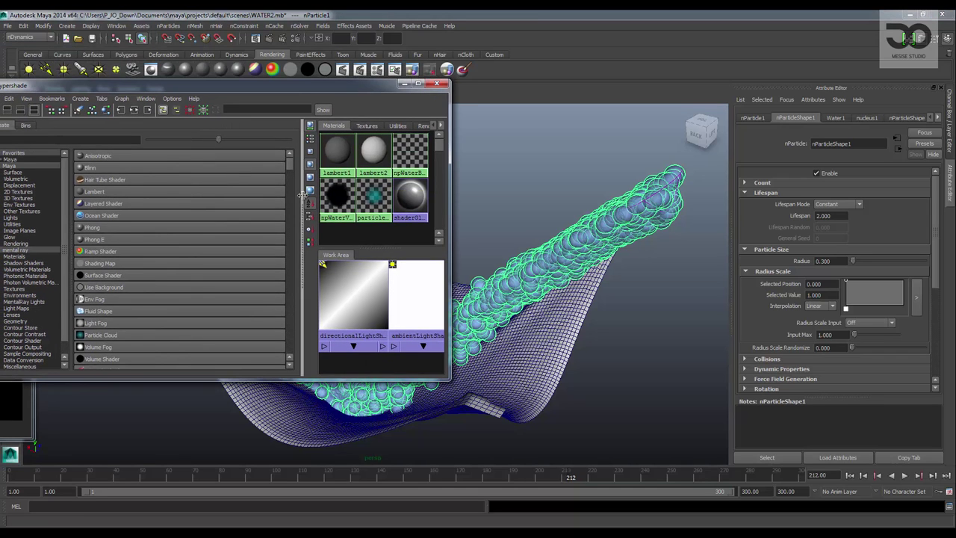
pyautogui.moveTo(302, 194); pyautogui.dragTo(195, 193)
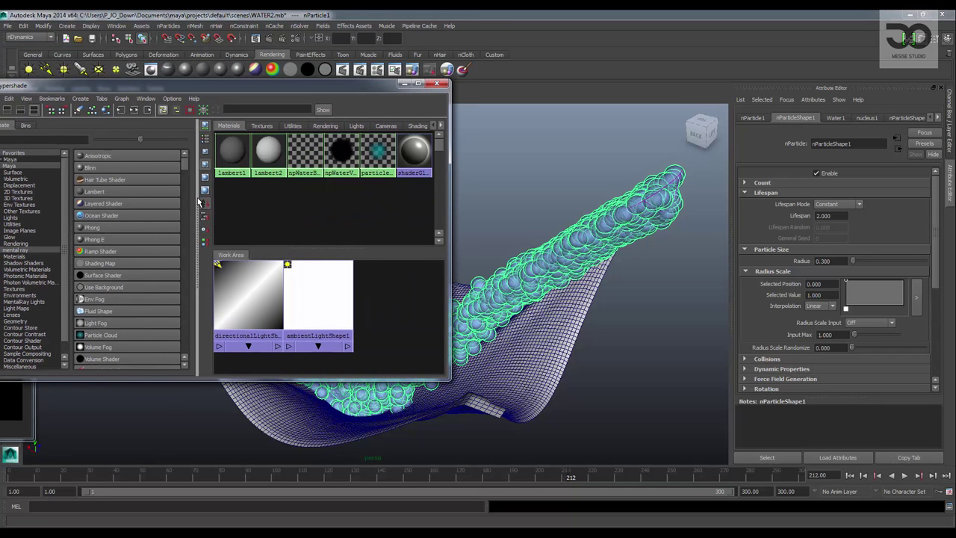
pyautogui.click(102, 167)
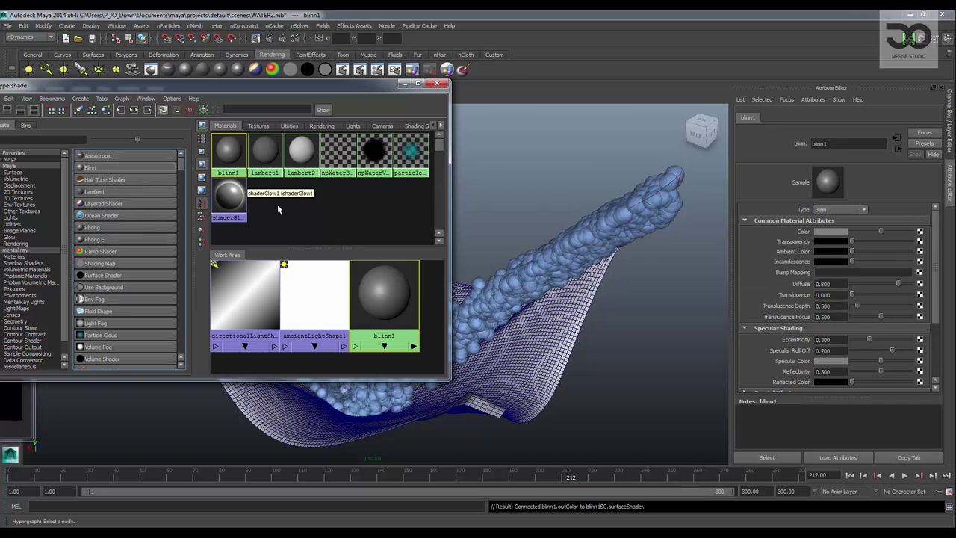
pyautogui.click(569, 261)
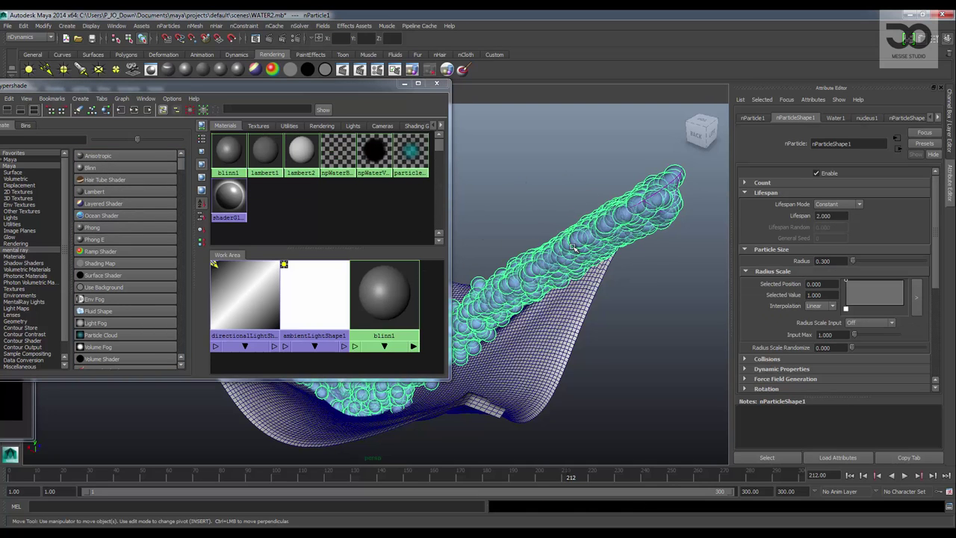
pyautogui.moveTo(381, 292); pyautogui.dragTo(380, 278, button='right')
# Darken blinn1's colour to black, test-render, and toggle the alpha channel display.
pyautogui.click(381, 291)
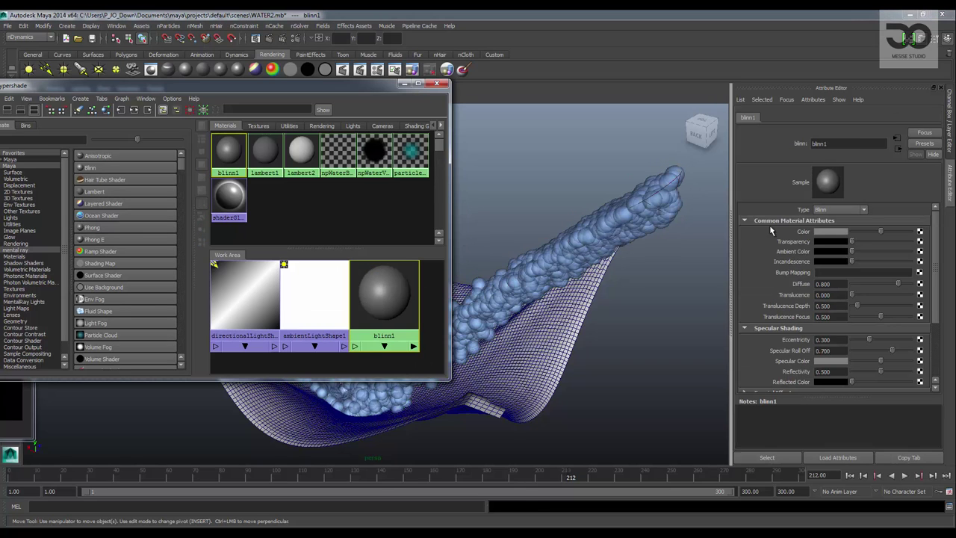
pyautogui.moveTo(874, 231); pyautogui.dragTo(844, 231)
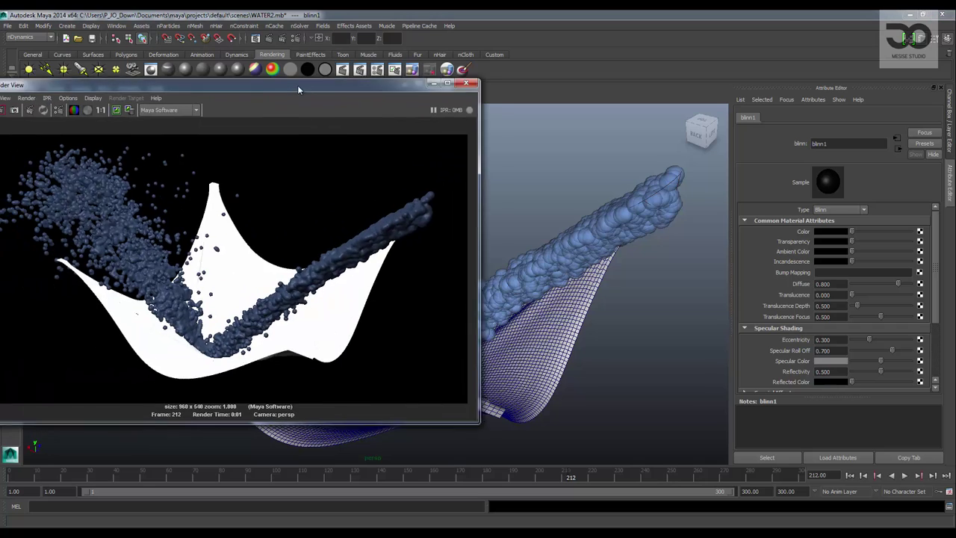
pyautogui.click(42, 116)
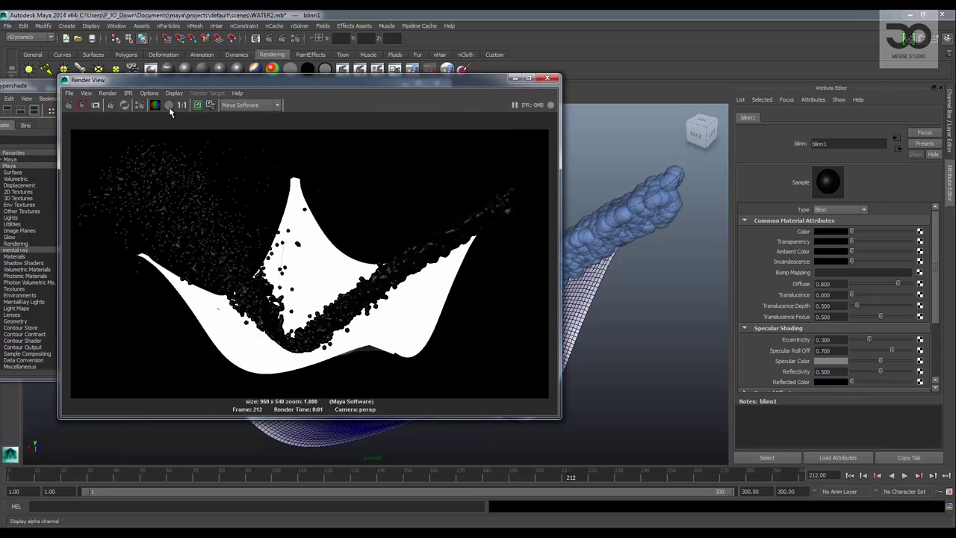
pyautogui.click(169, 105)
pyautogui.click(169, 105)
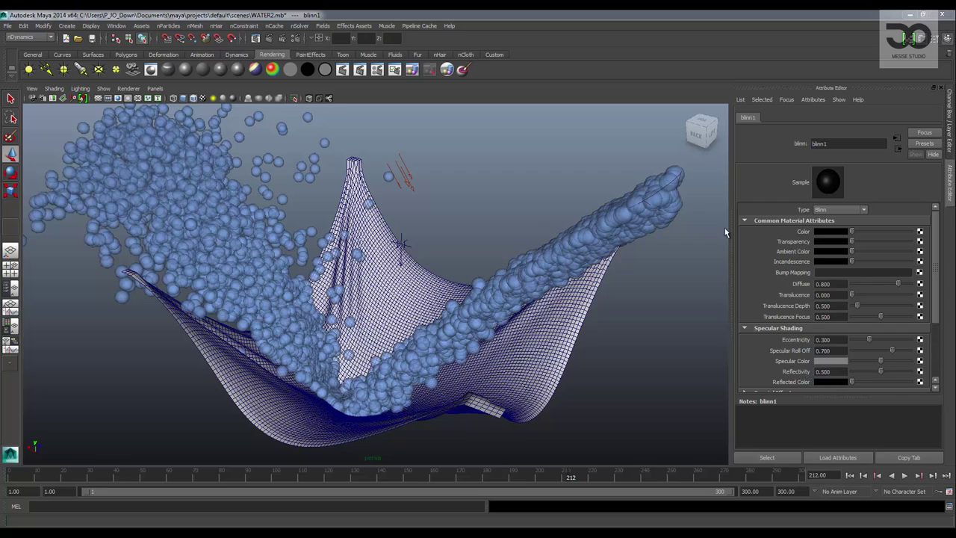
# Change blinn1's colour to cyan blue and re-render frame 212 with blue particles.
pyautogui.click(829, 231)
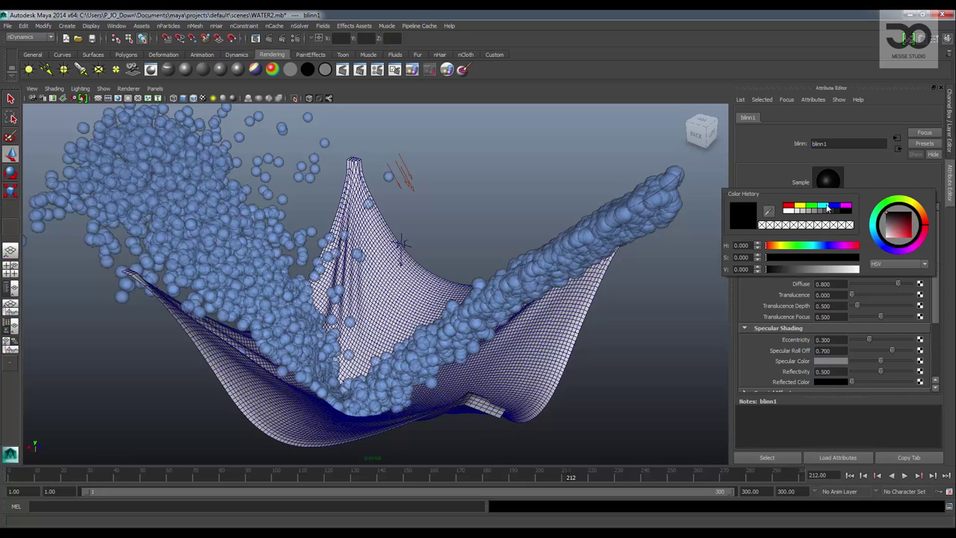
pyautogui.click(875, 233)
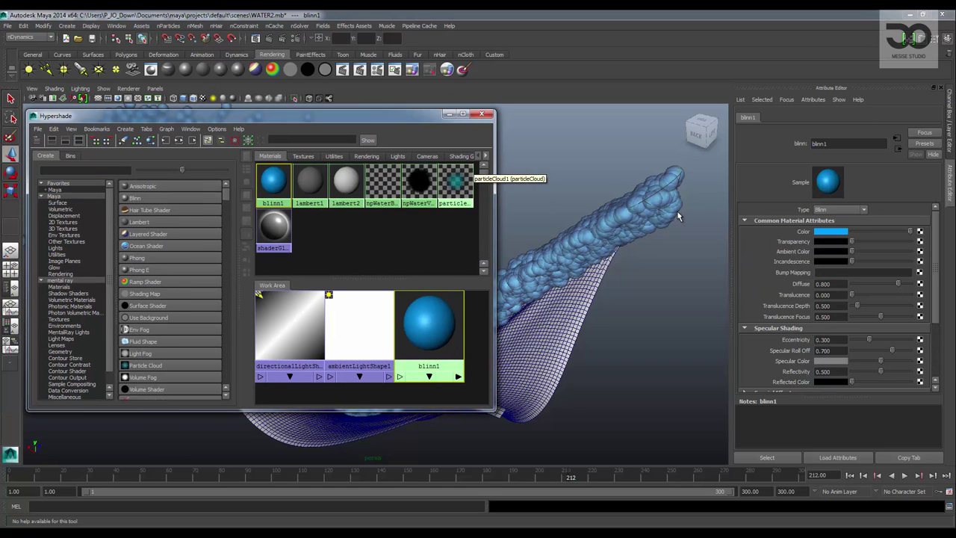
pyautogui.click(294, 99)
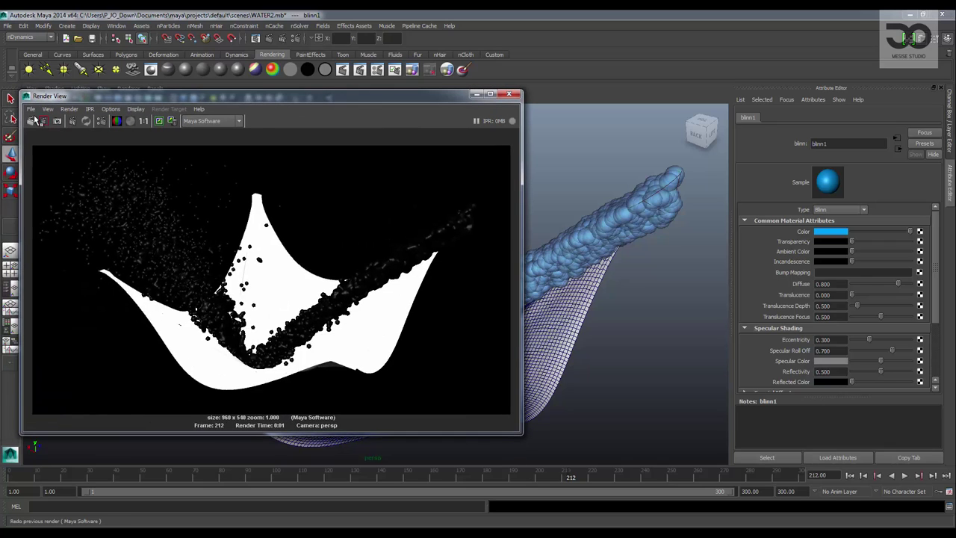
pyautogui.click(31, 120)
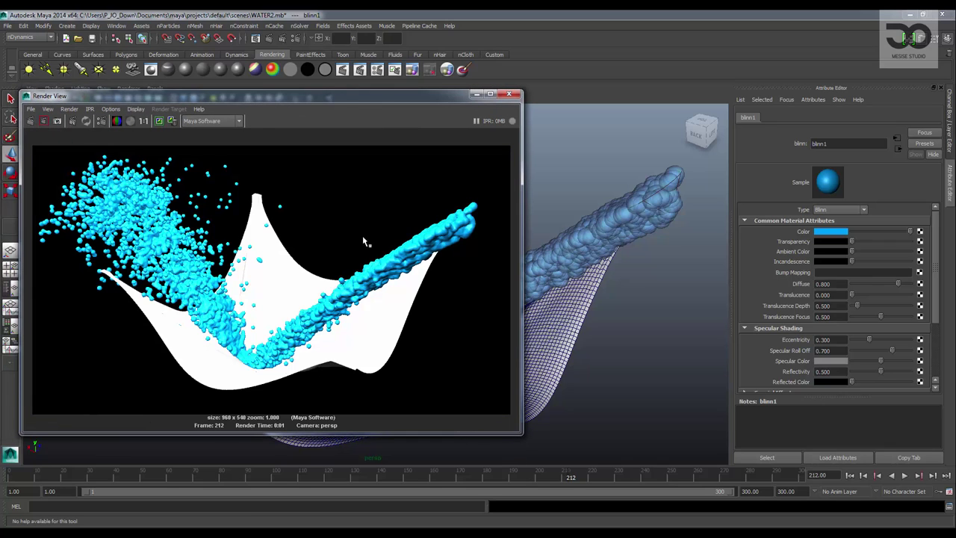
pyautogui.moveTo(394, 95)
pyautogui.mouseDown()
pyautogui.moveTo(462, 214)
pyautogui.moveTo(421, 315)
pyautogui.mouseUp()
# Lower ambientLight1's intensity to 0.5.
pyautogui.keyDown('alt'); pyautogui.moveTo(418, 187); pyautogui.dragTo(396, 161); pyautogui.keyUp('alt')
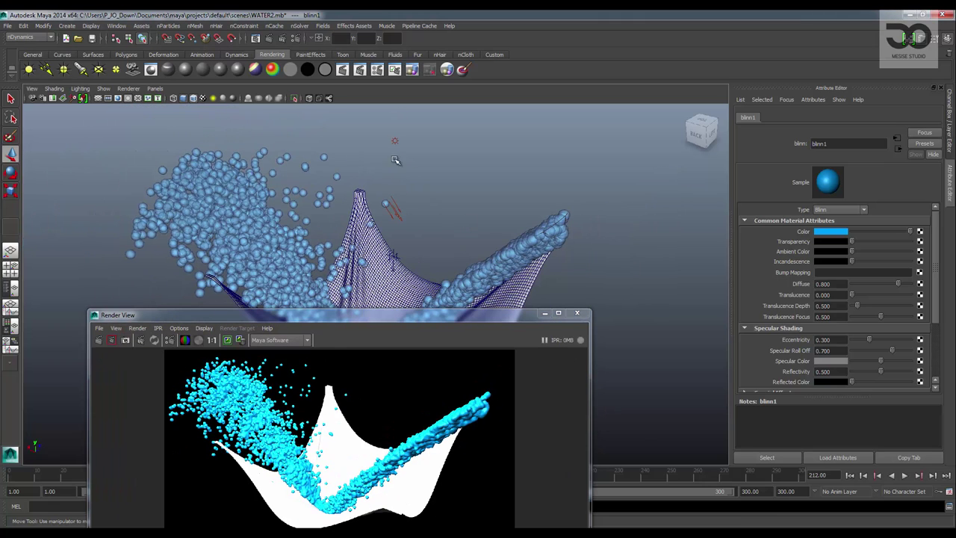
pyautogui.click(395, 140)
pyautogui.click(833, 242)
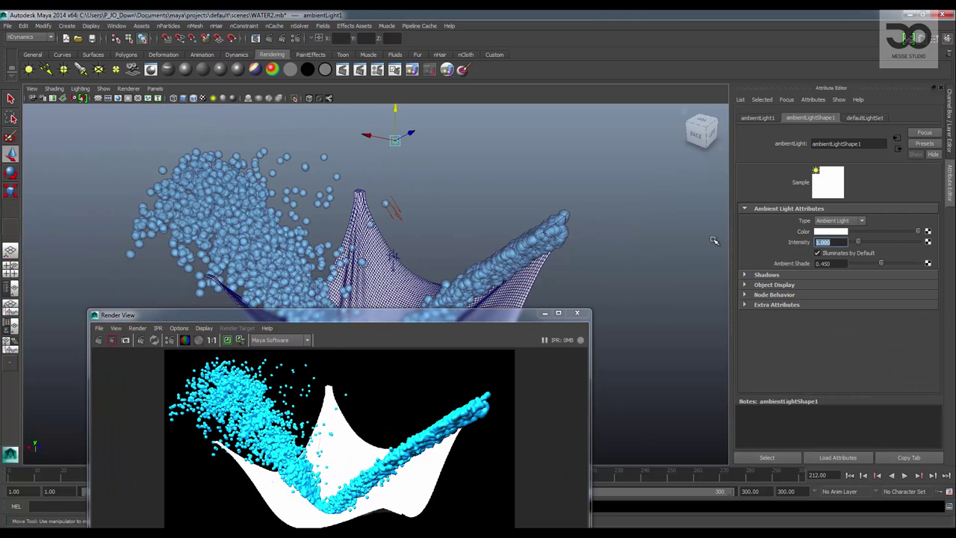
pyautogui.press('Return')
# Move the render aside and orbit and zoom in to inspect the dimmer cloth.
pyautogui.moveTo(481, 321); pyautogui.dragTo(458, 160)
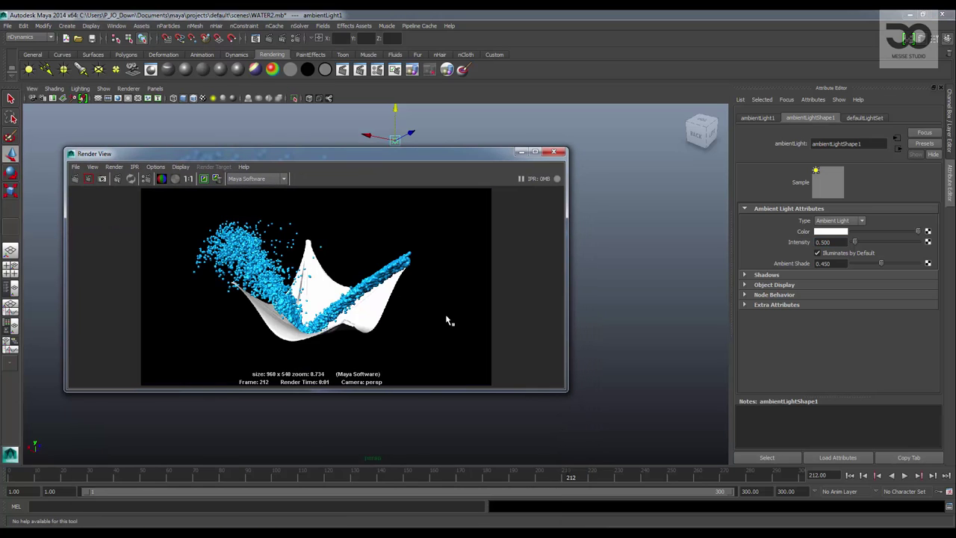
pyautogui.moveTo(439, 171); pyautogui.dragTo(791, 289)
pyautogui.scroll(3, 384, 274)
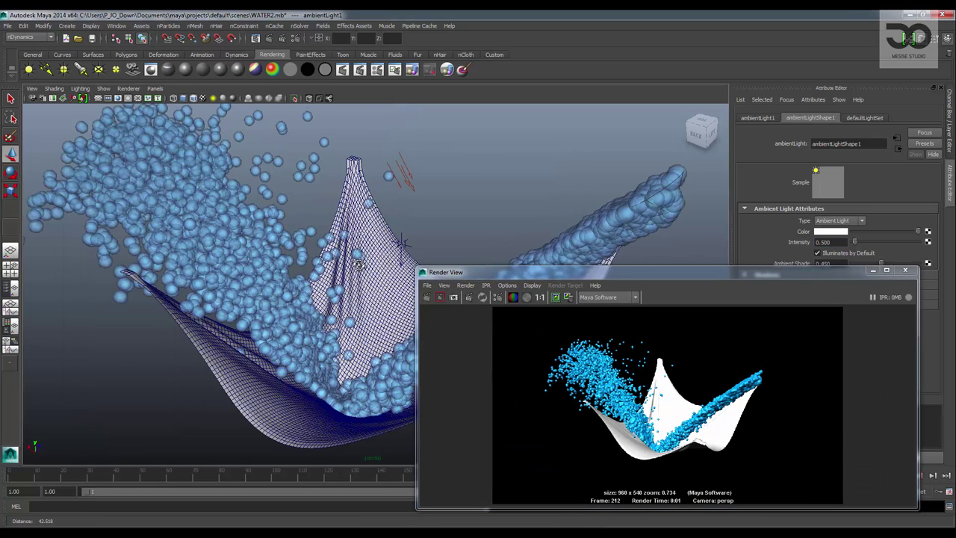
pyautogui.scroll(3, 384, 274)
pyautogui.keyDown('alt'); pyautogui.moveTo(384, 274); pyautogui.dragTo(246, 260); pyautogui.keyUp('alt')
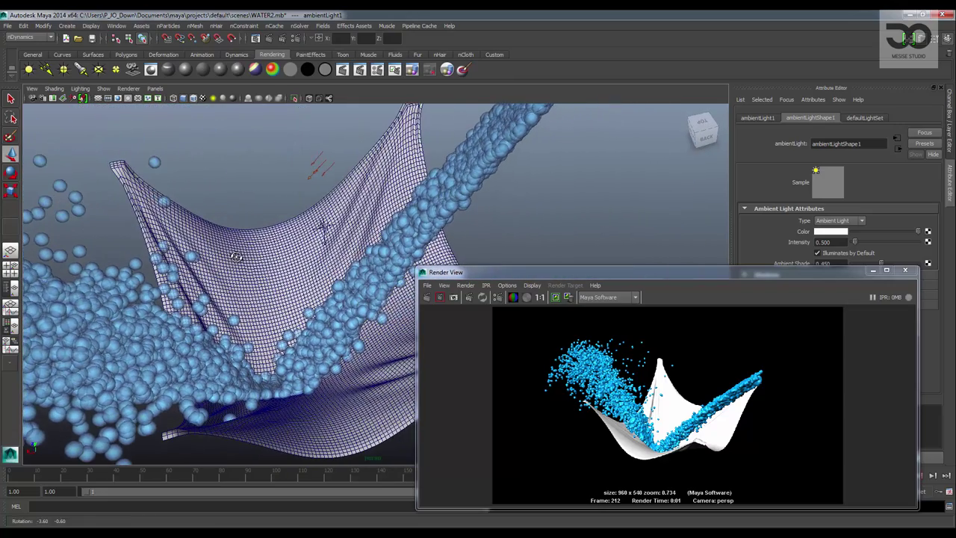
pyautogui.keyDown('alt'); pyautogui.moveTo(246, 260); pyautogui.dragTo(243, 256, button='middle'); pyautogui.keyUp('alt')
# Replay the simulation from frame 1 to frame 40 and test-render that frame.
pyautogui.click(905, 269)
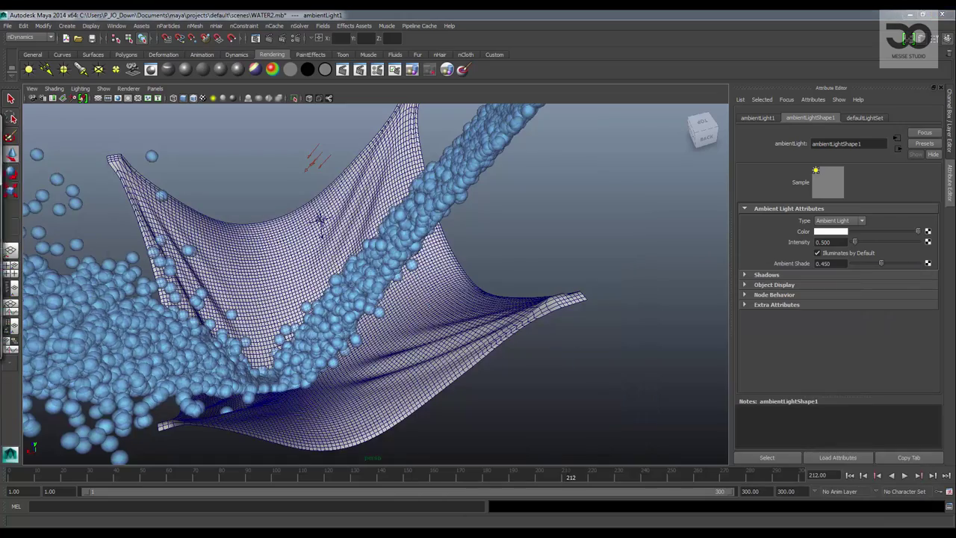
pyautogui.click(850, 475)
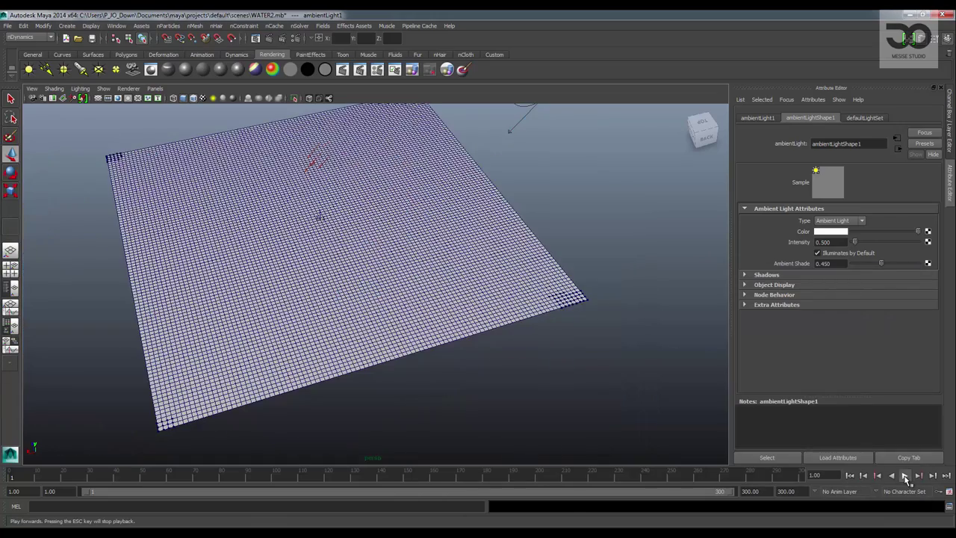
pyautogui.click(903, 475)
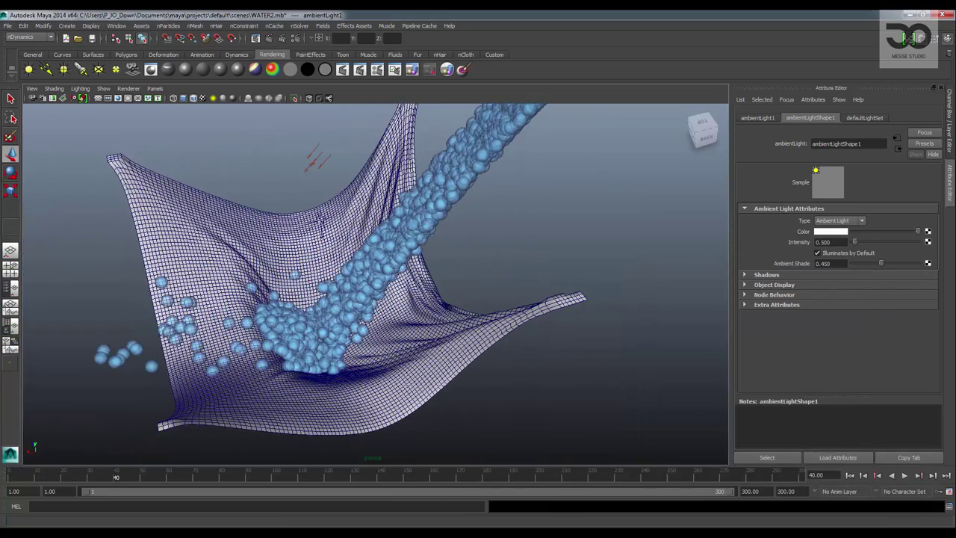
pyautogui.click(256, 38)
pyautogui.click(137, 103)
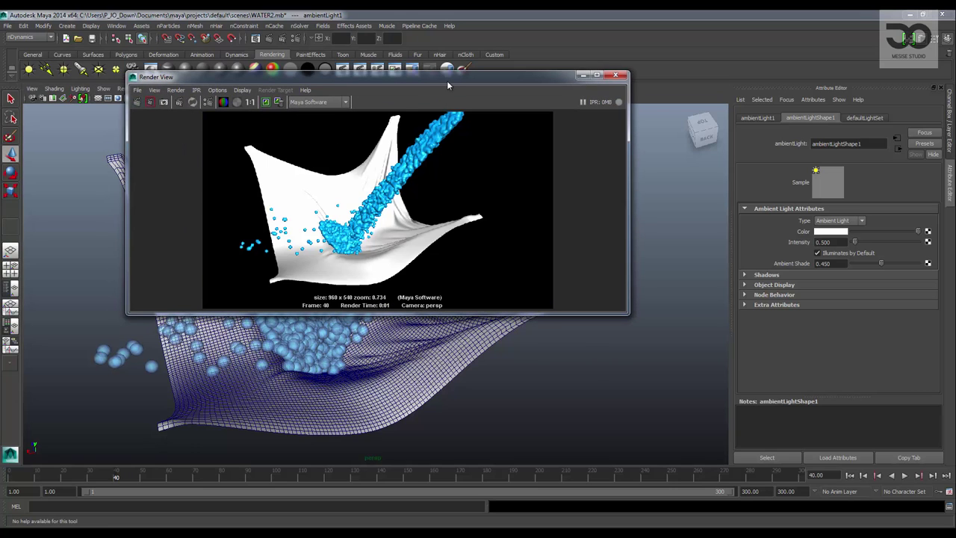
# Close the render window and select the nParticle water stream.
pyautogui.moveTo(447, 77); pyautogui.dragTo(461, 81)
pyautogui.click(629, 78)
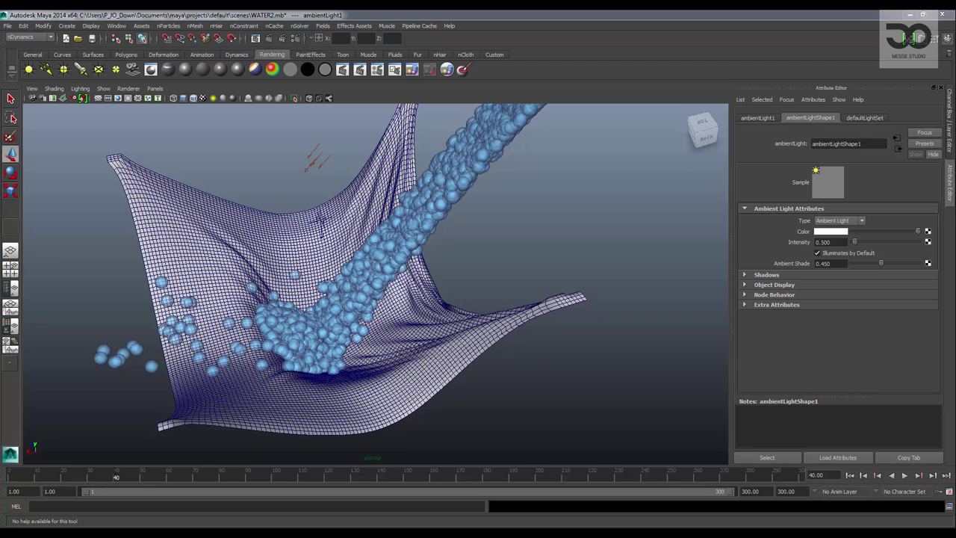
pyautogui.click(480, 163)
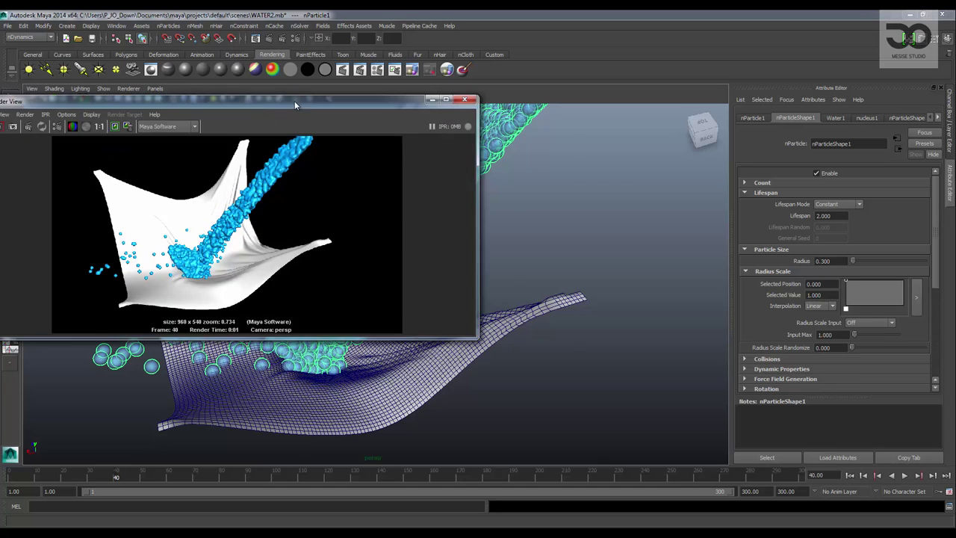
# Set the water nParticles' radius to 0.5.
pyautogui.moveTo(294, 101)
pyautogui.mouseDown()
pyautogui.moveTo(357, 131)
pyautogui.moveTo(345, 116)
pyautogui.moveTo(0, 112)
pyautogui.mouseUp()
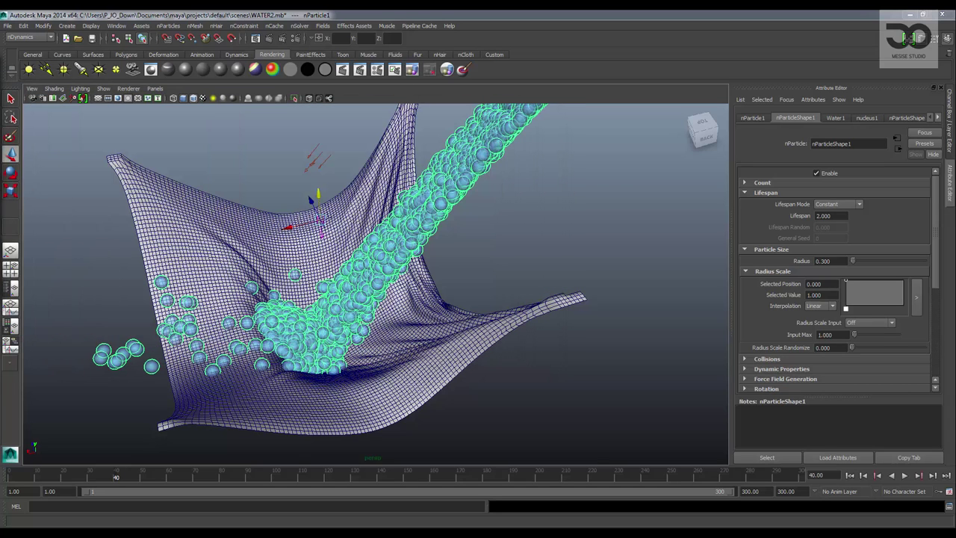
pyautogui.moveTo(317, 200)
pyautogui.keyDown('alt'); pyautogui.mouseDown()
pyautogui.moveTo(348, 186)
pyautogui.moveTo(328, 196)
pyautogui.mouseUp(); pyautogui.keyUp('alt')
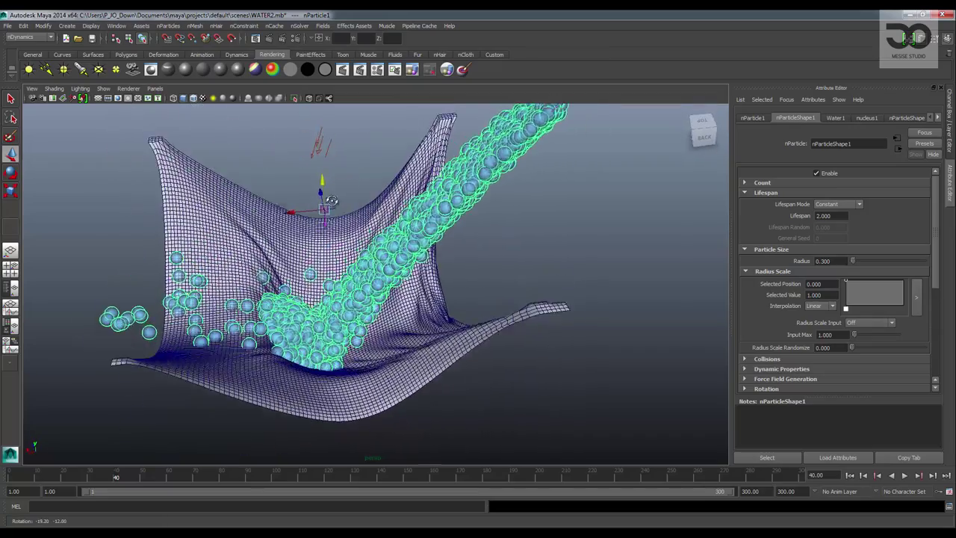
pyautogui.scroll(3, 373, 209)
pyautogui.moveTo(443, 219)
pyautogui.keyDown('alt'); pyautogui.mouseDown()
pyautogui.moveTo(401, 225)
pyautogui.moveTo(483, 154)
pyautogui.mouseUp(); pyautogui.keyUp('alt')
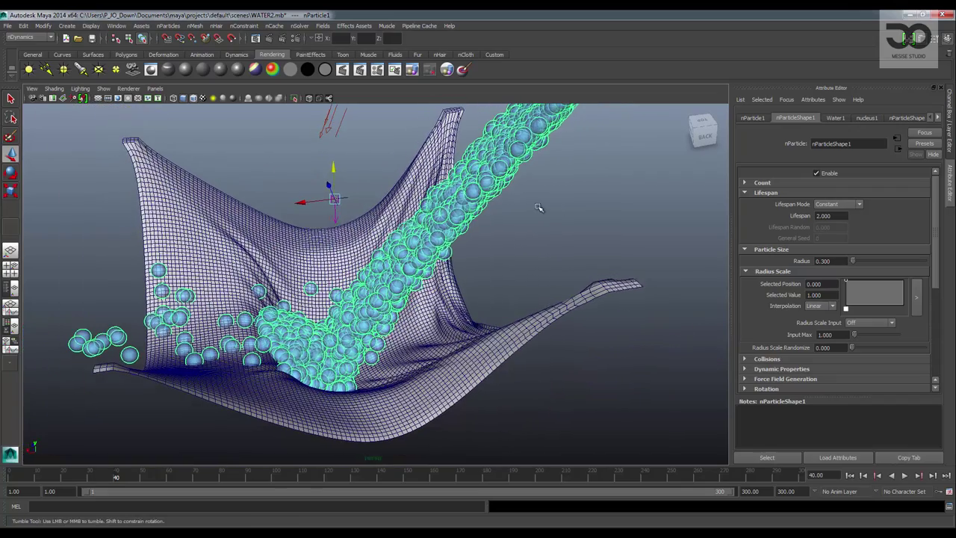
pyautogui.write('0.5')
pyautogui.press('Return')
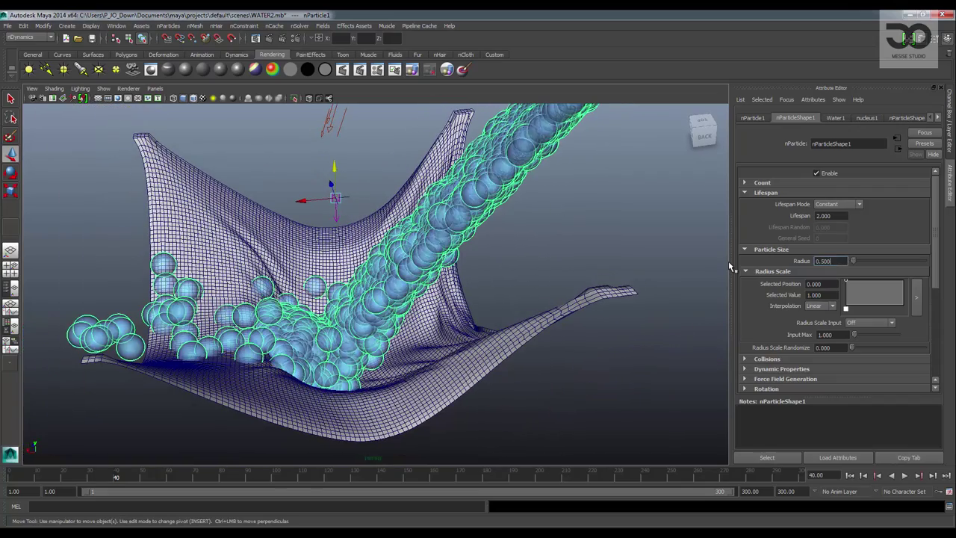
# Re-render frame 40 to see the larger droplets.
pyautogui.click(360, 70)
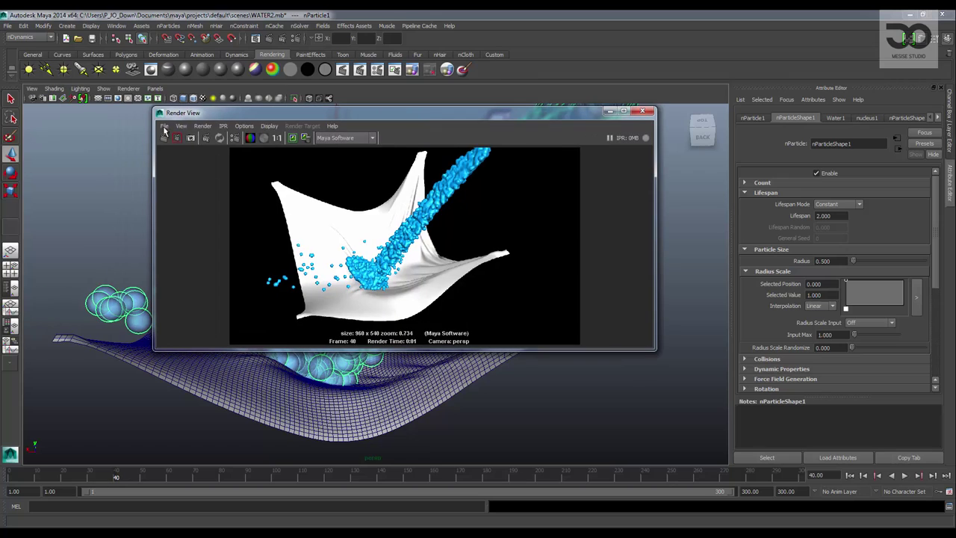
pyautogui.click(165, 139)
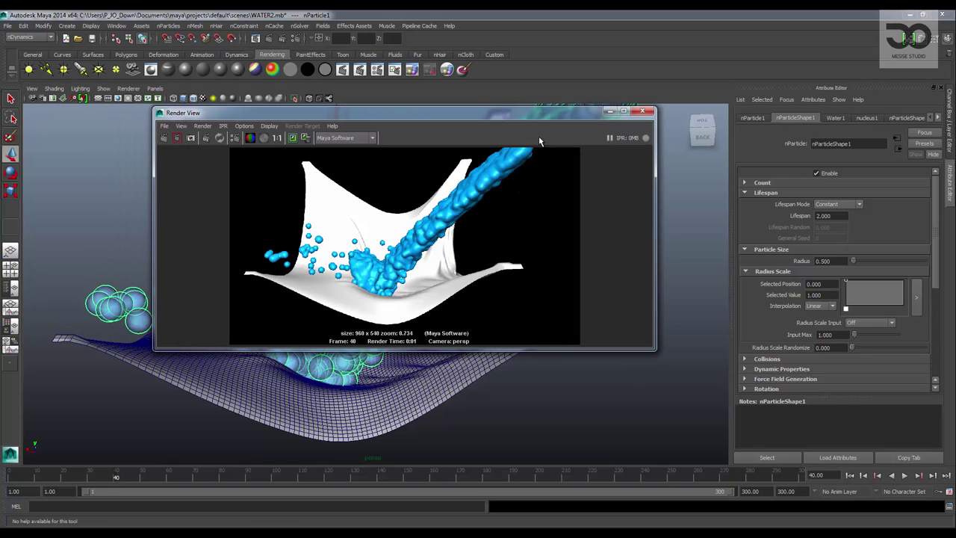
pyautogui.moveTo(551, 117)
pyautogui.mouseDown()
pyautogui.moveTo(563, 123)
pyautogui.moveTo(0, 142)
pyautogui.mouseUp()
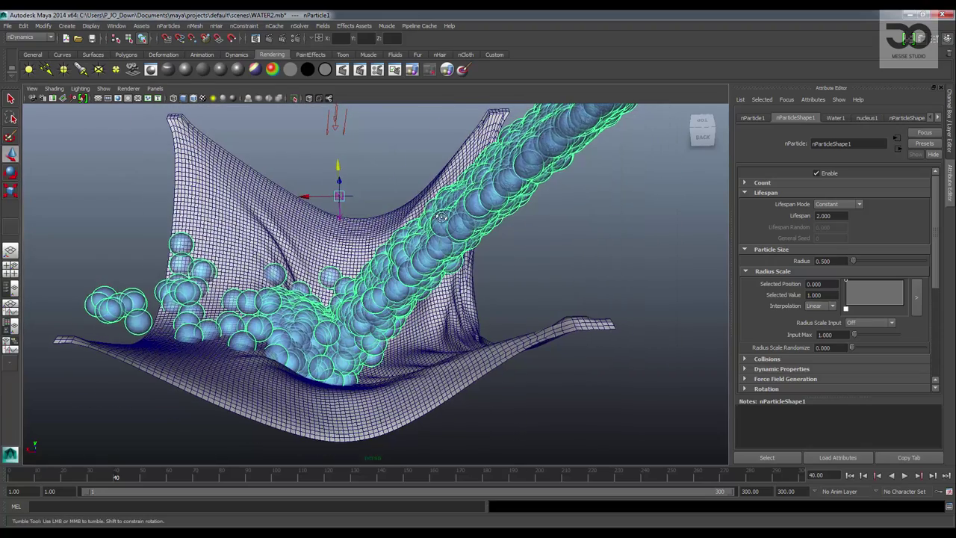
# Play the simulation on to frame 84 and frame the cloth closer.
pyautogui.click(905, 475)
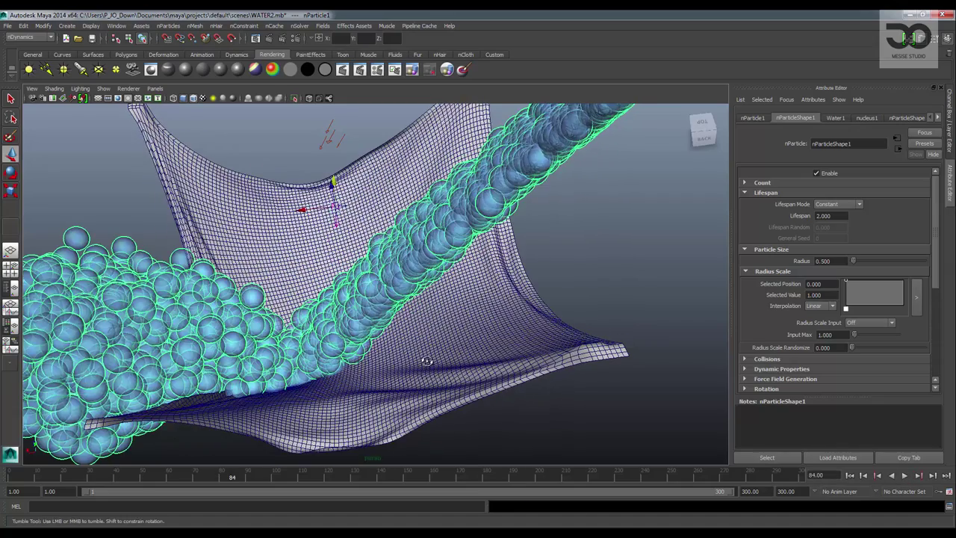
pyautogui.moveTo(427, 370)
pyautogui.keyDown('alt'); pyautogui.mouseDown()
pyautogui.moveTo(449, 326)
pyautogui.moveTo(330, 374)
pyautogui.mouseUp(); pyautogui.keyUp('alt')
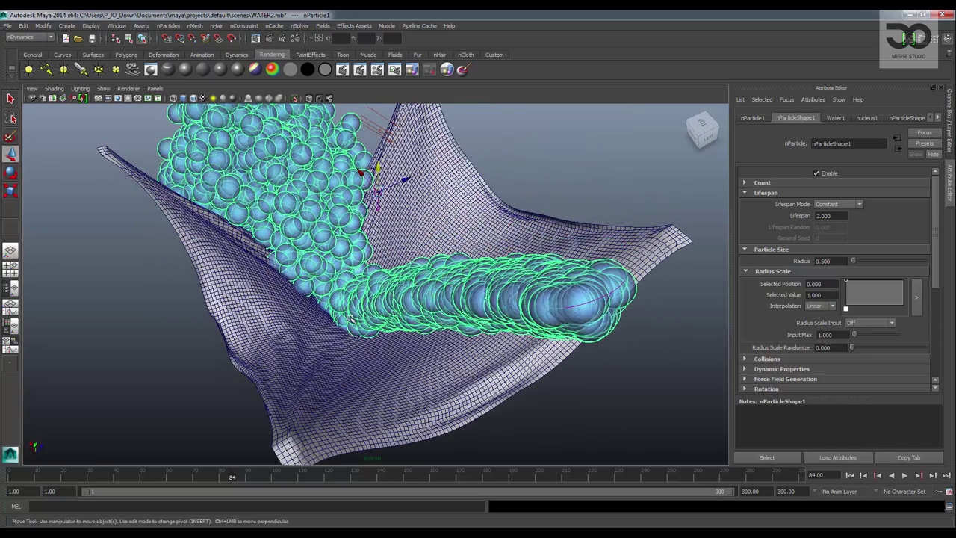
pyautogui.keyDown('alt'); pyautogui.moveTo(330, 374); pyautogui.dragTo(422, 285, button='right'); pyautogui.keyUp('alt')
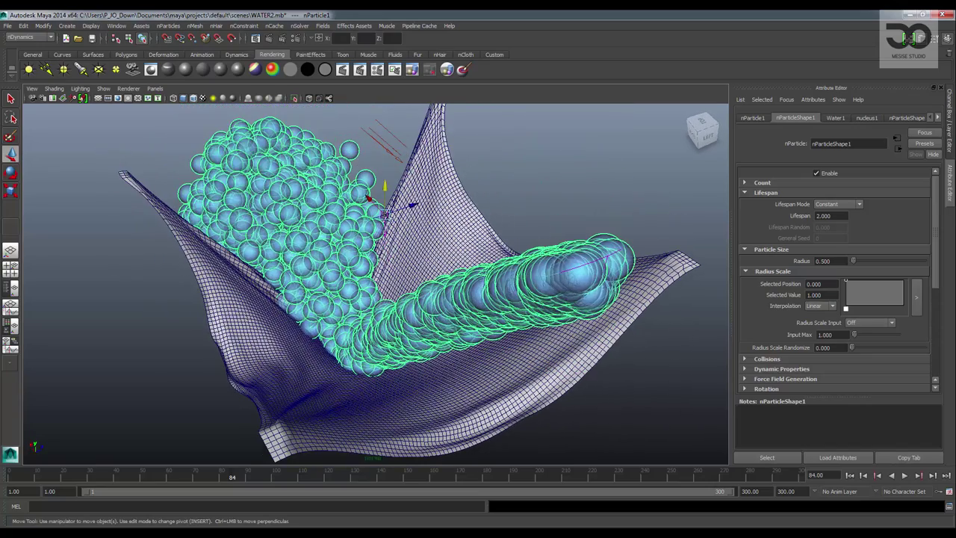
# Test-render frame 84, then close the render window.
pyautogui.click(256, 38)
pyautogui.click(132, 138)
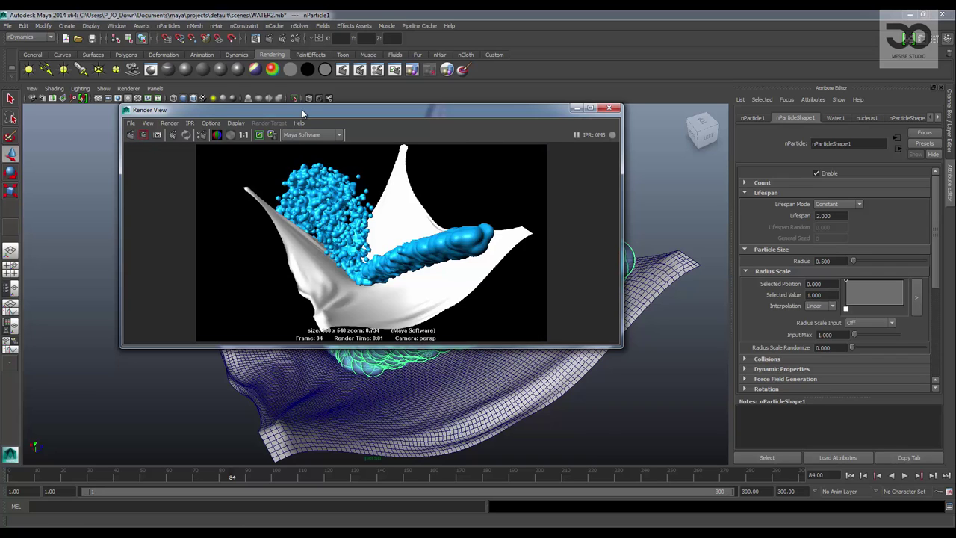
pyautogui.moveTo(302, 112); pyautogui.dragTo(307, 126)
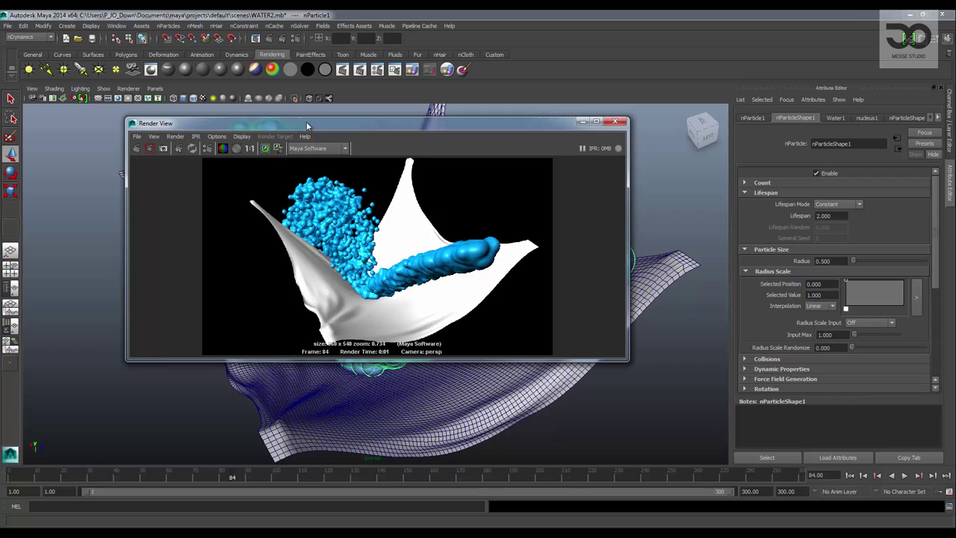
pyautogui.click(616, 123)
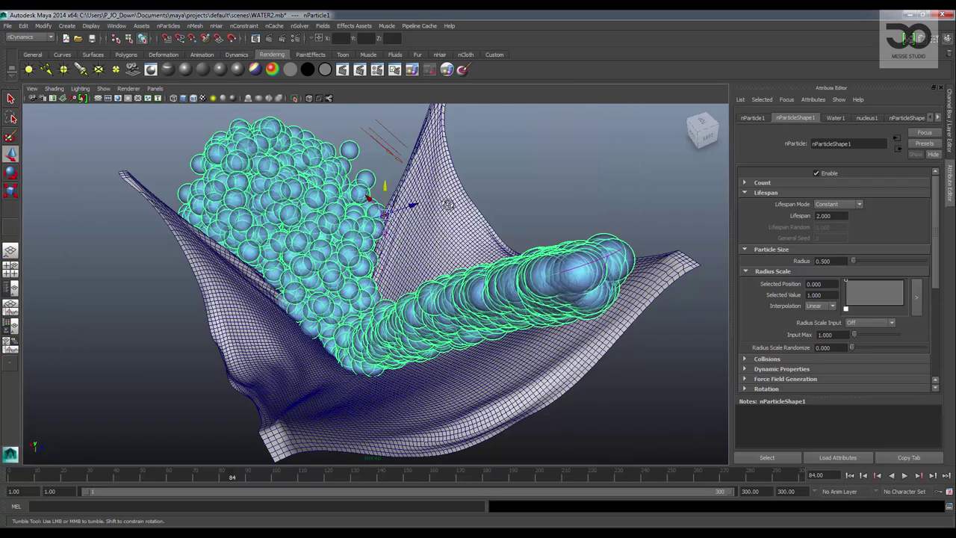
pyautogui.moveTo(449, 204)
pyautogui.keyDown('alt'); pyautogui.mouseDown()
pyautogui.moveTo(469, 207)
pyautogui.moveTo(402, 221)
pyautogui.mouseUp(); pyautogui.keyUp('alt')
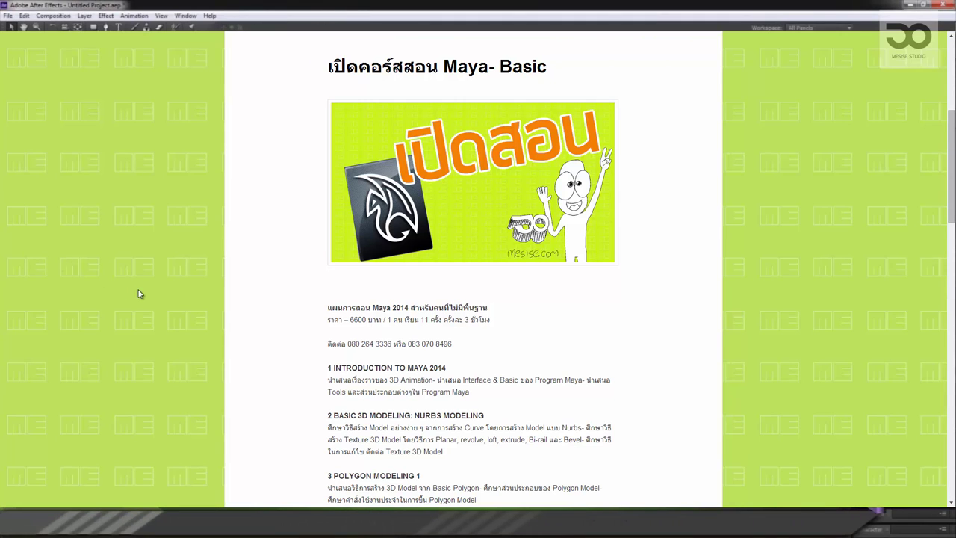
# Scroll through the mesise.com Maya Basic course outline.
pyautogui.scroll(-2, 138, 293)
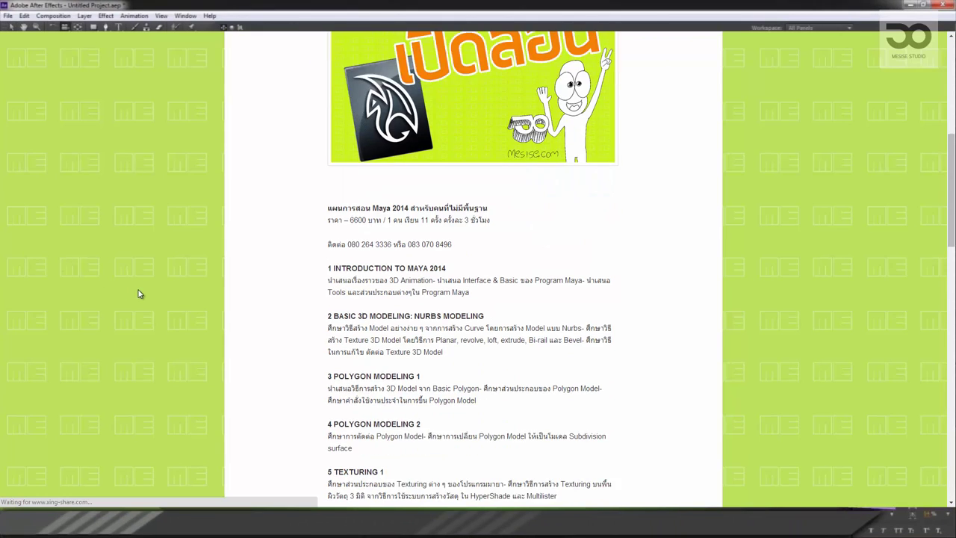
pyautogui.scroll(-1, 138, 293)
pyautogui.scroll(-3, 139, 293)
pyautogui.scroll(-3, 138, 293)
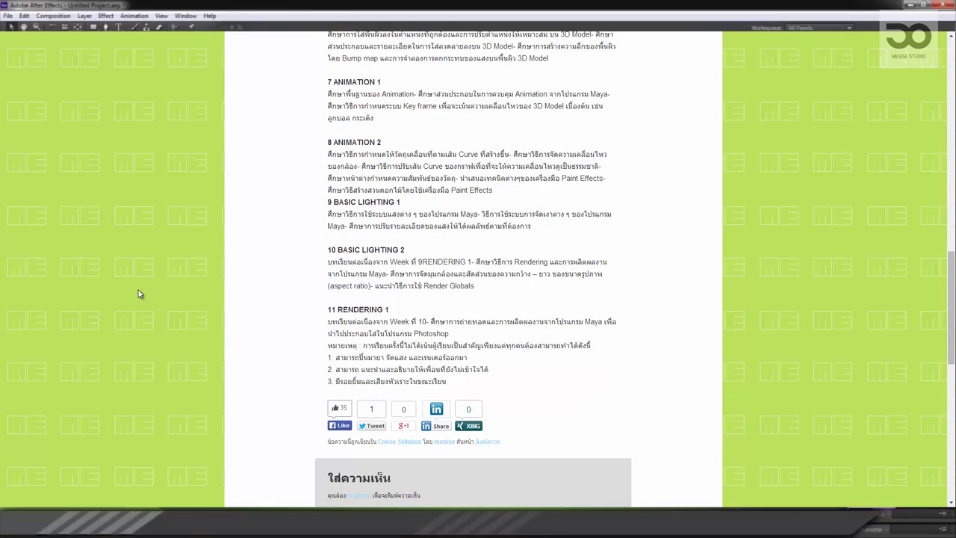
pyautogui.scroll(4, 139, 293)
pyautogui.scroll(3, 138, 293)
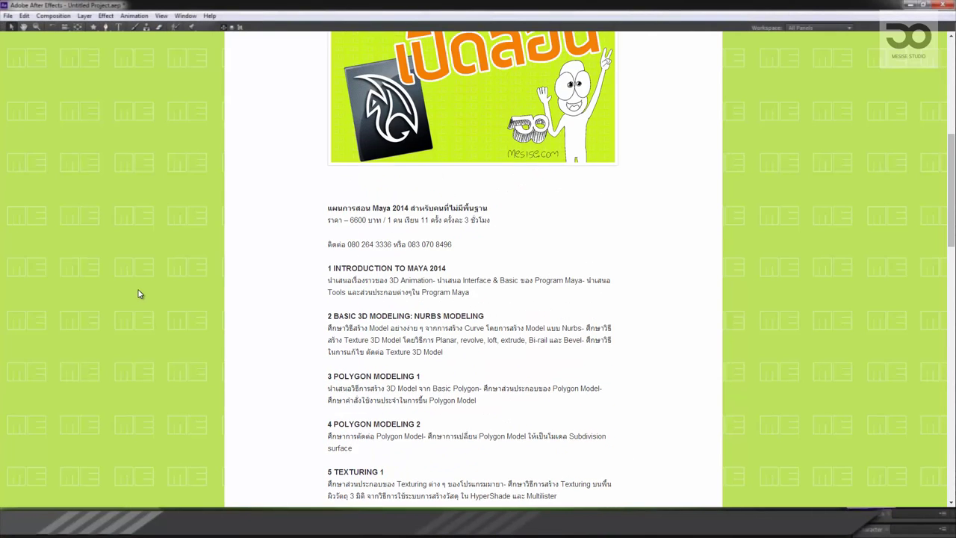
pyautogui.scroll(2, 138, 294)
pyautogui.scroll(1, 138, 293)
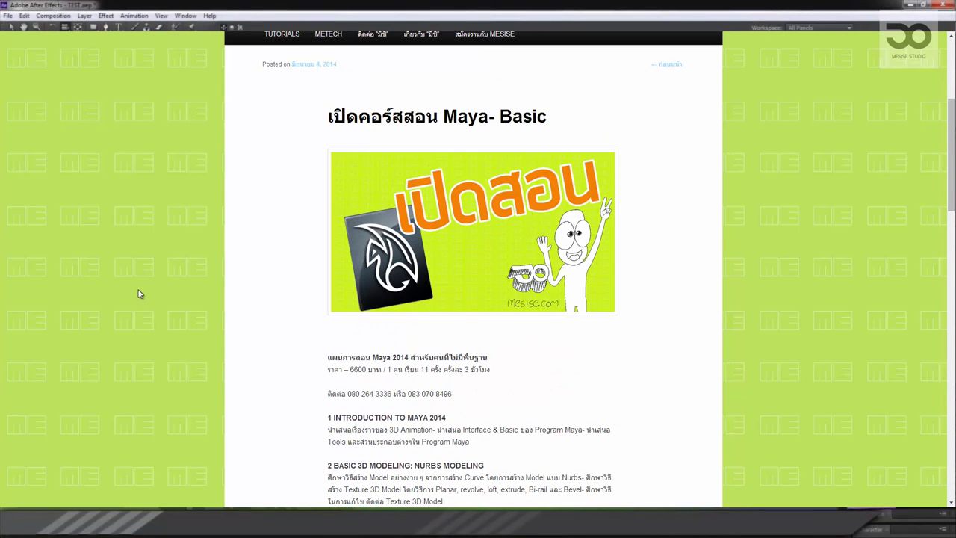
pyautogui.scroll(-1, 138, 294)
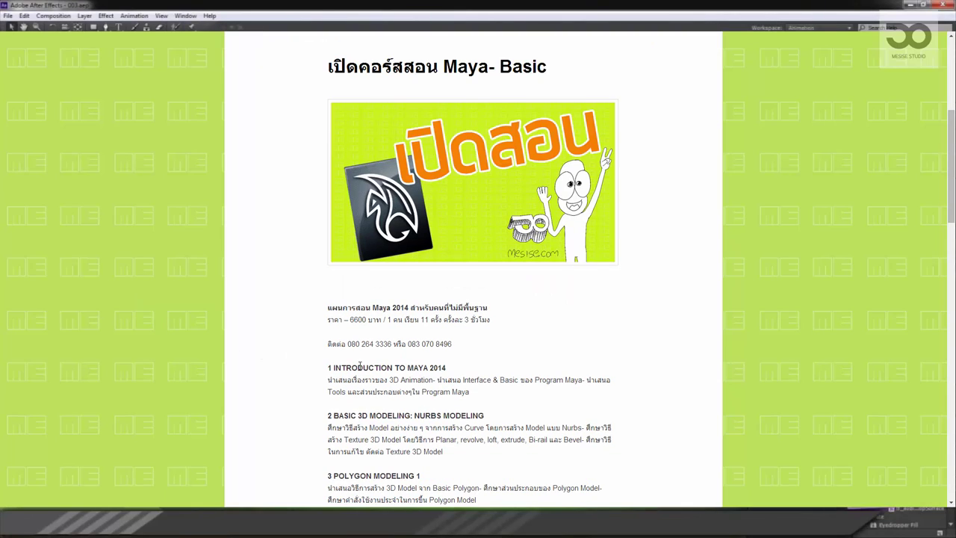
# Highlight the course's contact phone numbers and keep browsing the page.
pyautogui.moveTo(347, 343); pyautogui.dragTo(464, 346)
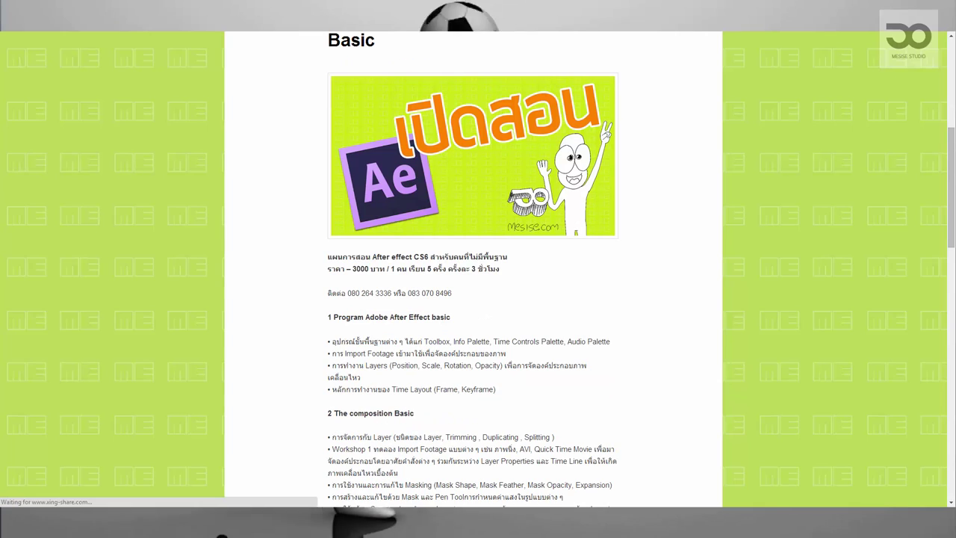
pyautogui.scroll(1, 186, 207)
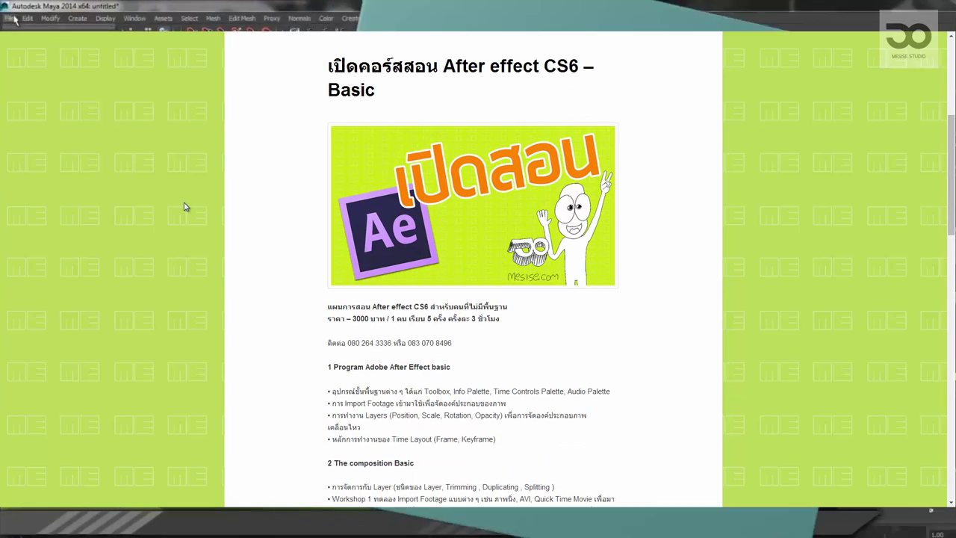
pyautogui.scroll(-1, 186, 207)
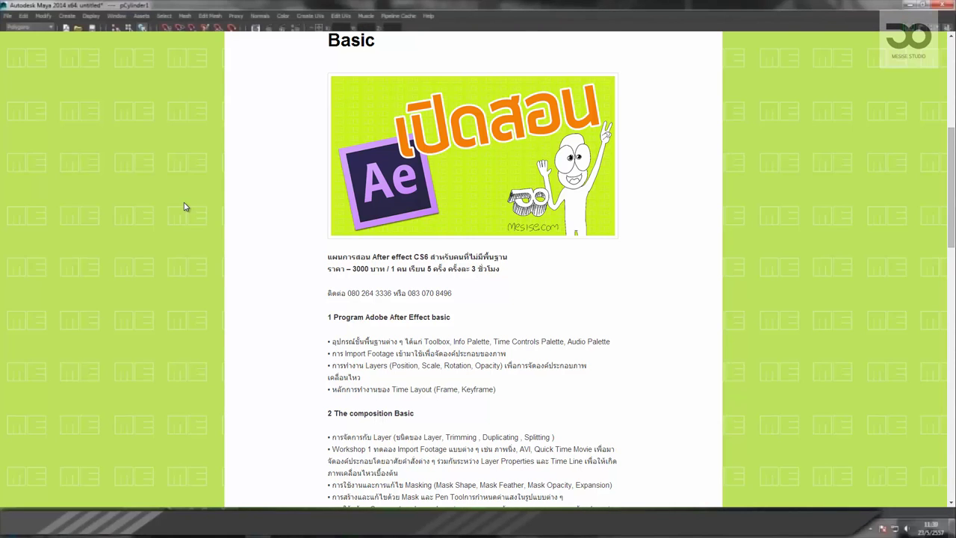
pyautogui.scroll(-1, 186, 207)
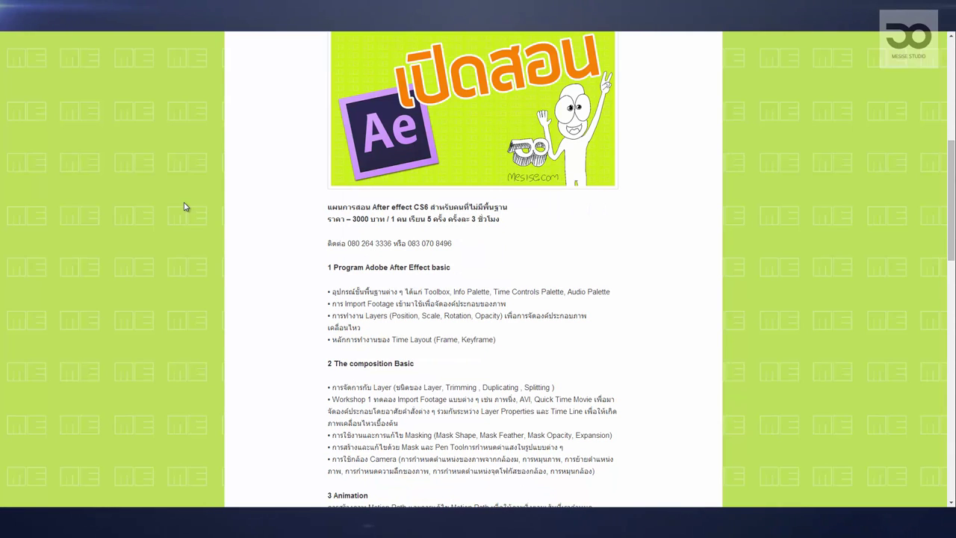